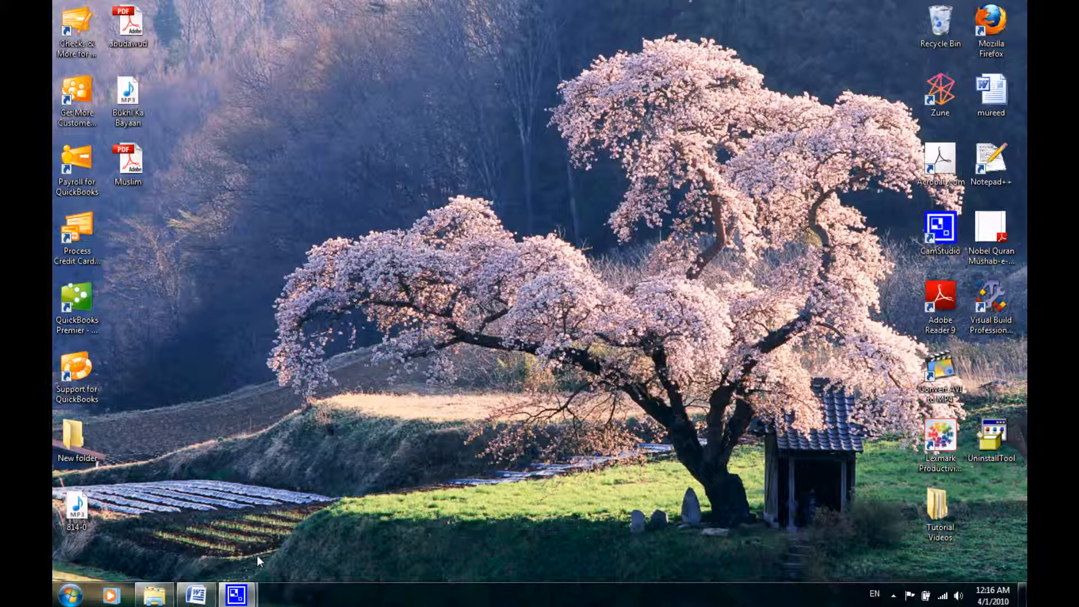
Close the open Bibliography document in Word and save its changes.
{"action": "mouse_move", "coordinate": [209, 601]}
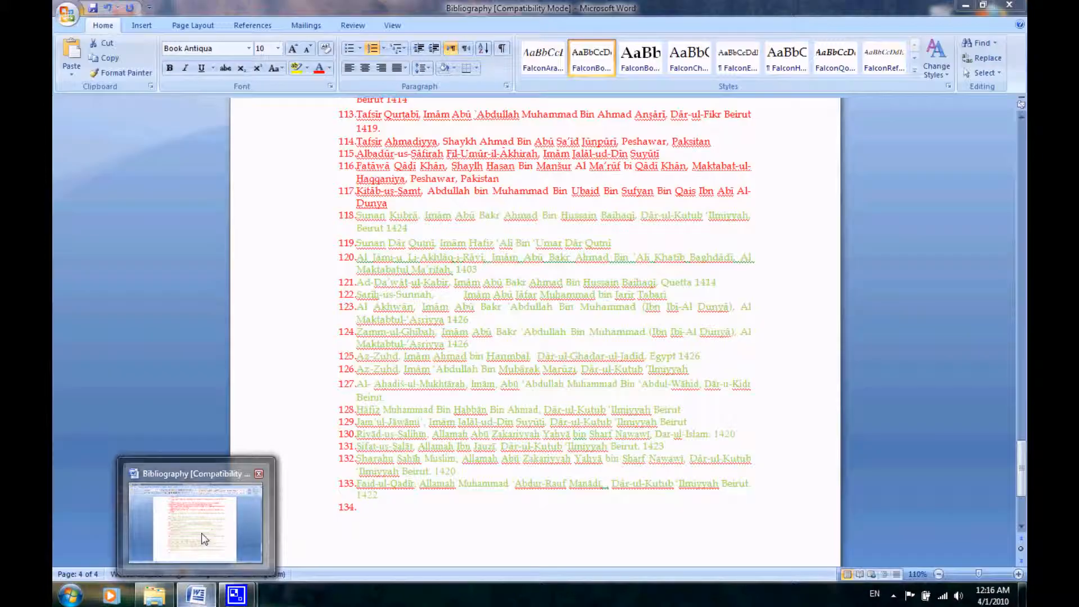
{"action": "left_click", "coordinate": [272, 541]}
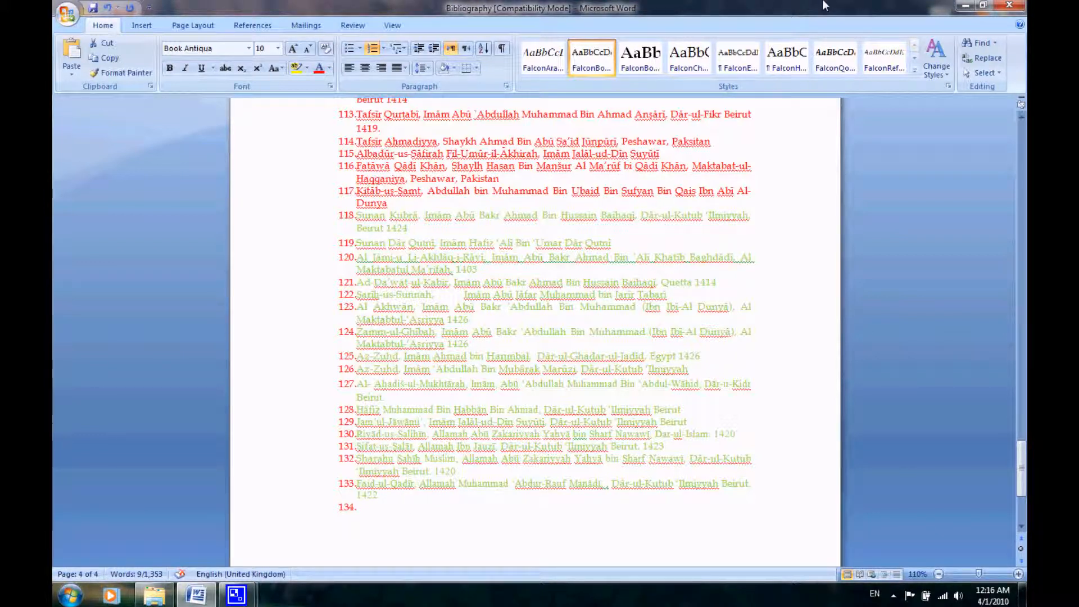
{"action": "left_click", "coordinate": [966, 7]}
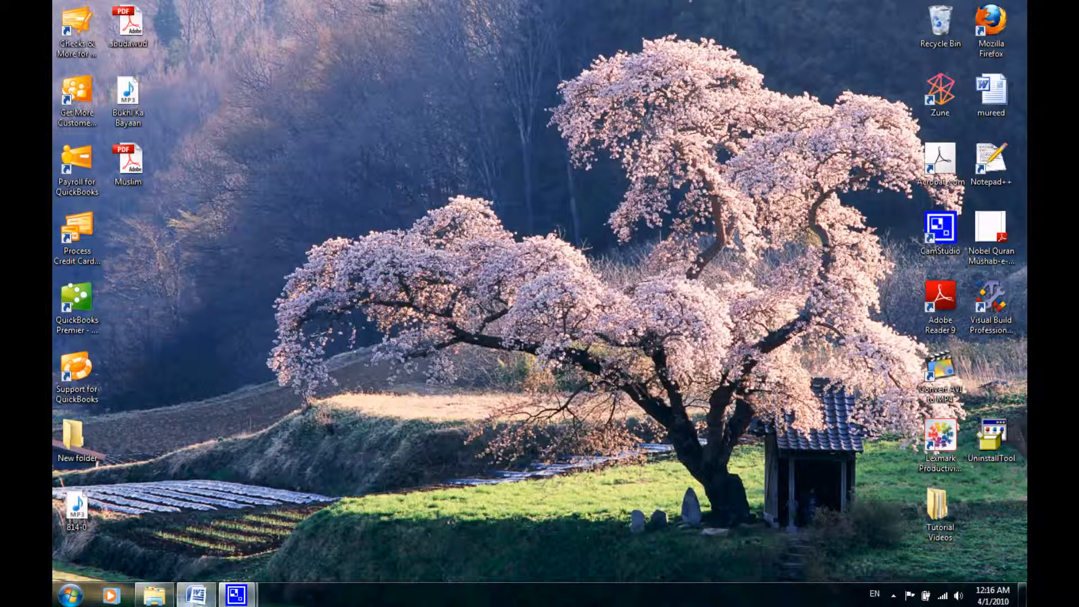
{"action": "mouse_move", "coordinate": [197, 600]}
{"action": "right_click", "coordinate": [198, 600]}
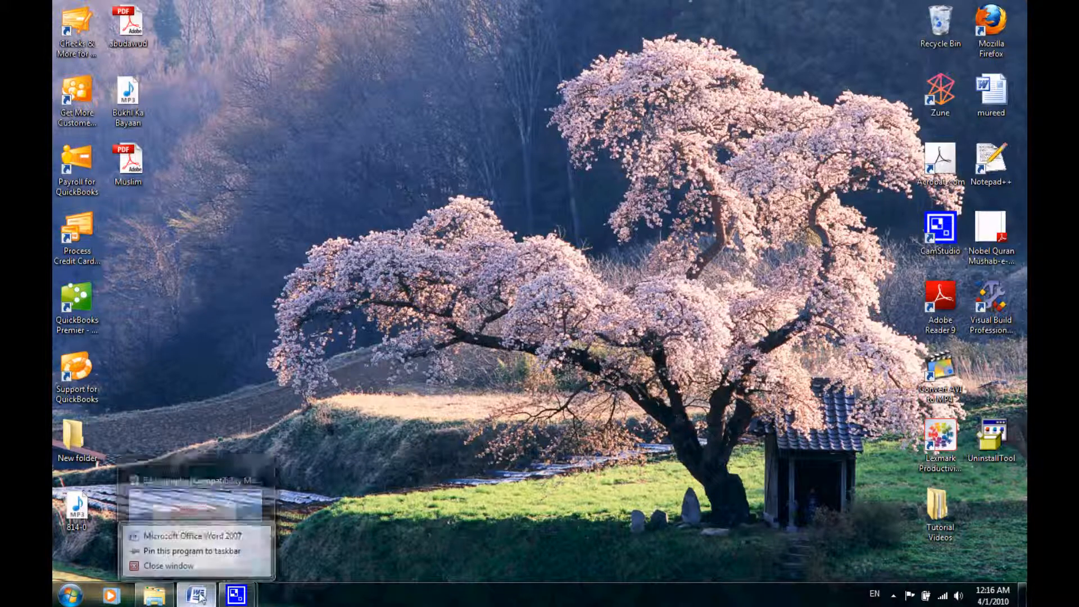
{"action": "left_click", "coordinate": [185, 560]}
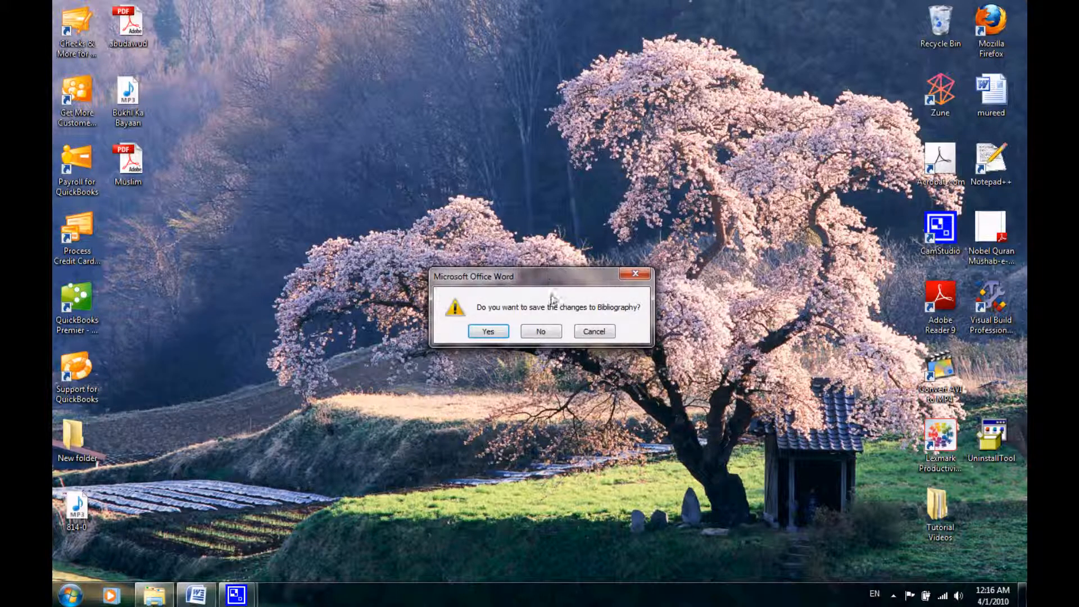
{"action": "left_click", "coordinate": [501, 333]}
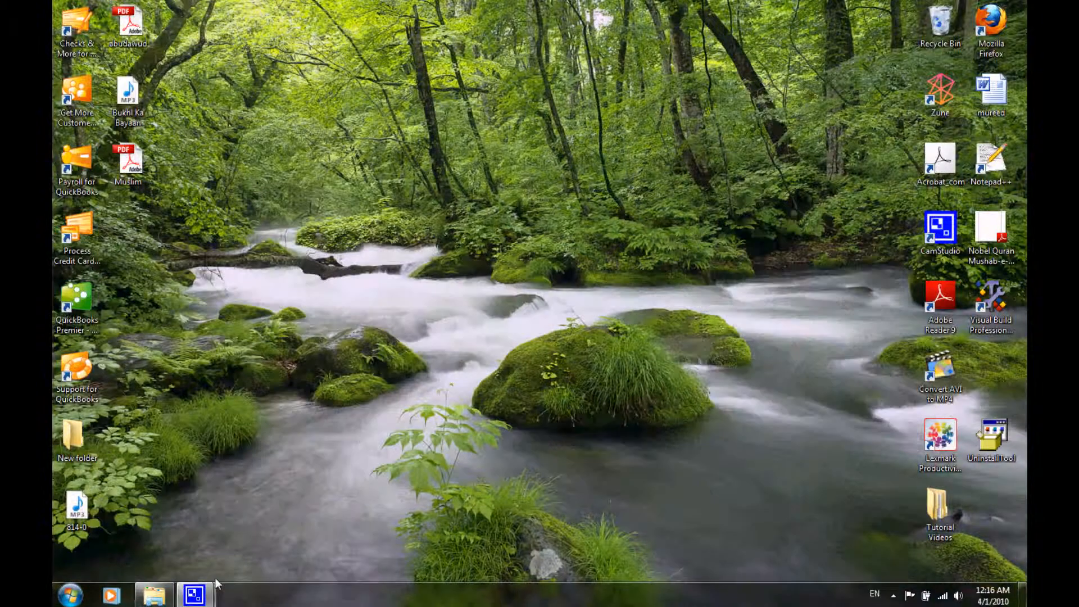
Bring up the Bibliography folder window, go up to translation_toolkit and reopen the Bibliography folder.
{"action": "mouse_move", "coordinate": [158, 601]}
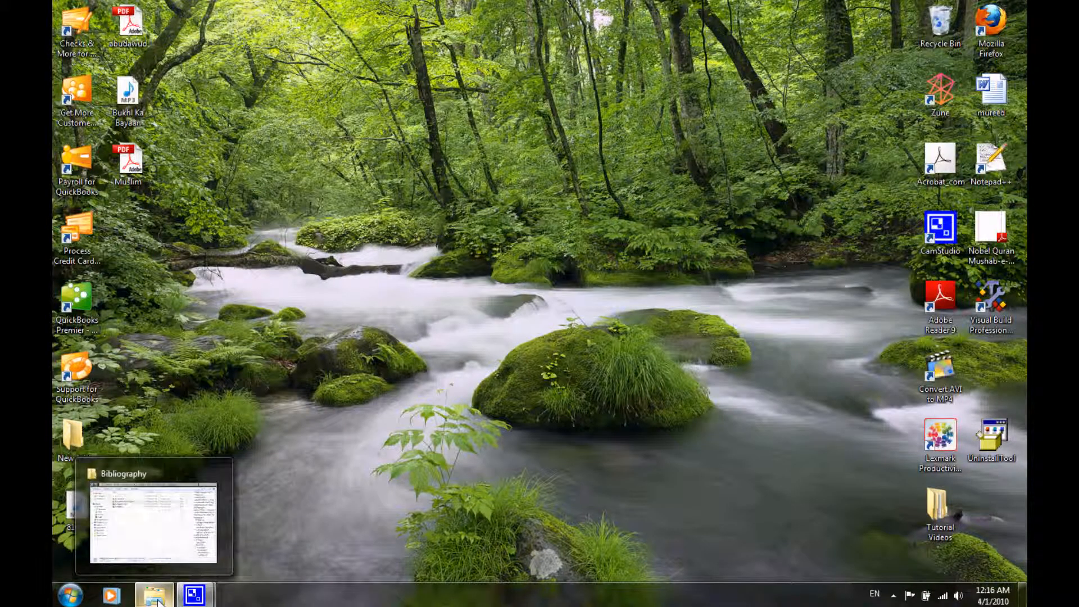
{"action": "left_click", "coordinate": [159, 602]}
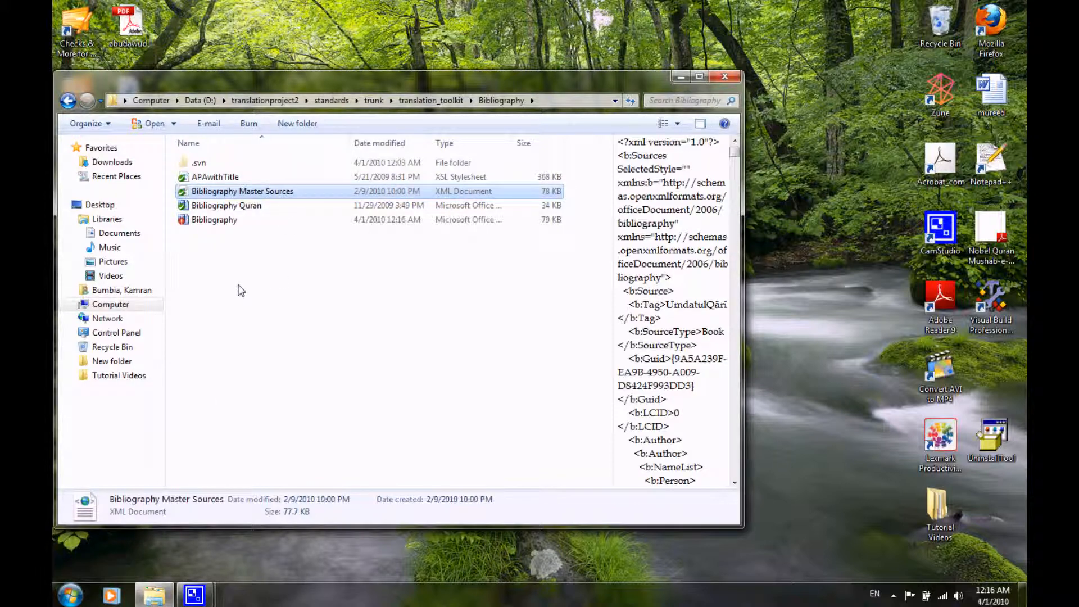
{"action": "left_click", "coordinate": [68, 101]}
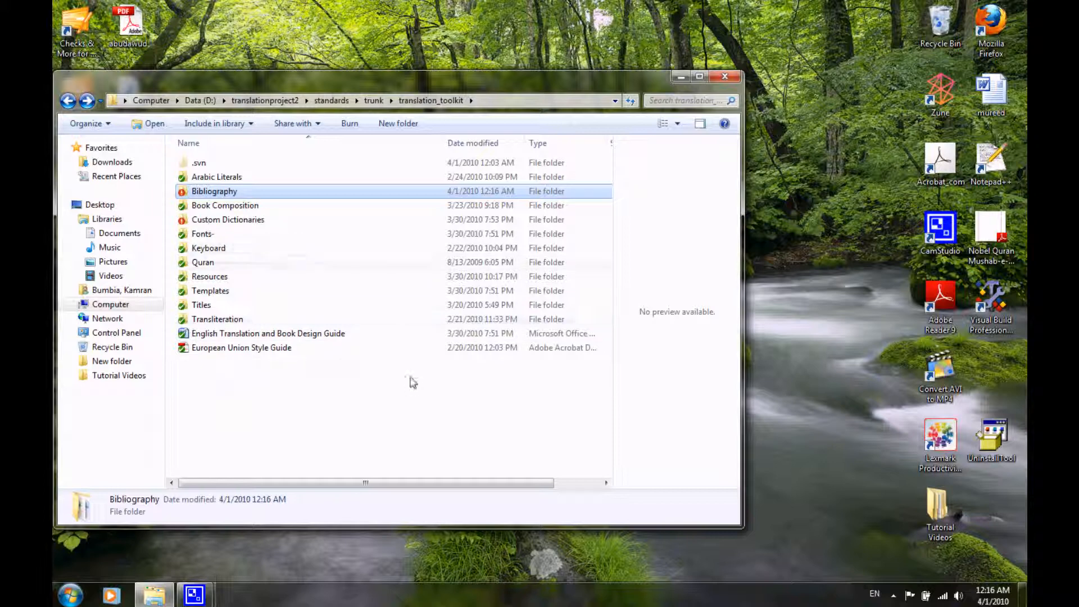
{"action": "double_click", "coordinate": [214, 192]}
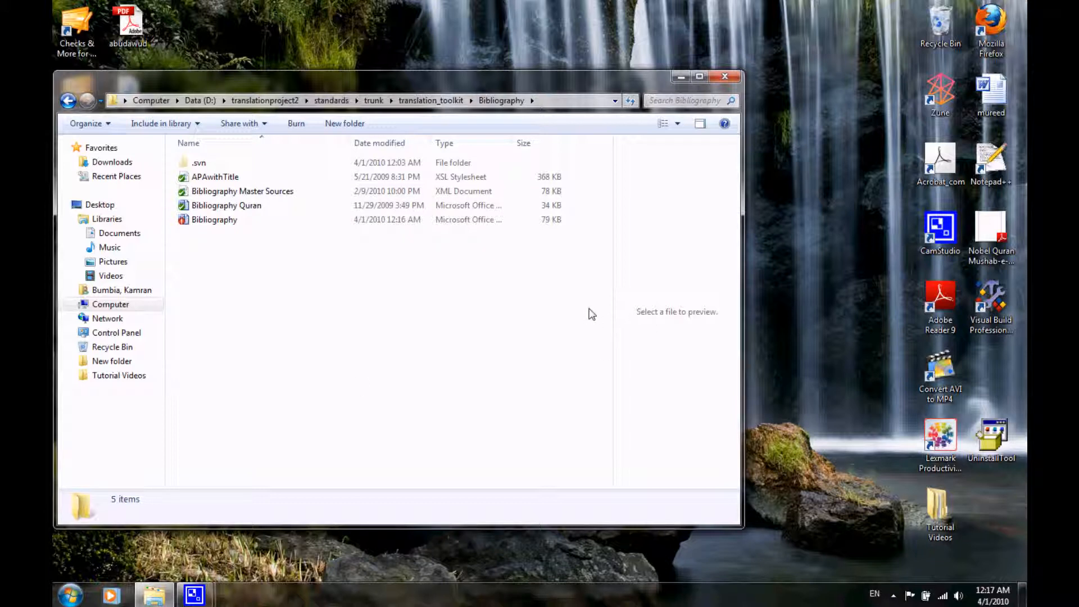
Go up the folder path to translationproject2 and open its software folder to locate the Notepad++ installer.
{"action": "left_click", "coordinate": [990, 163]}
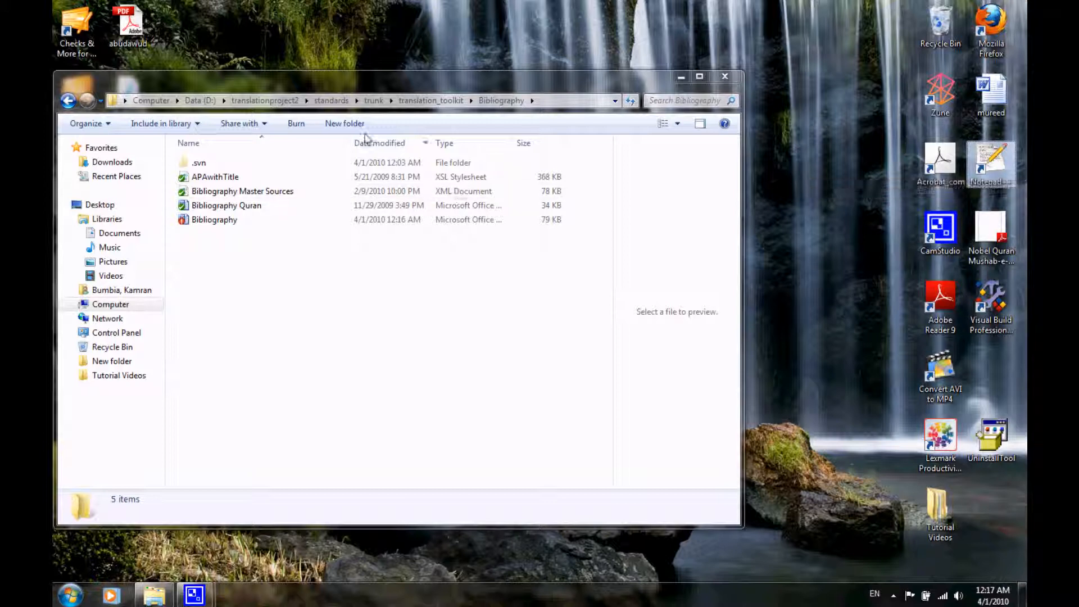
{"action": "left_click", "coordinate": [368, 102]}
{"action": "left_click", "coordinate": [373, 101]}
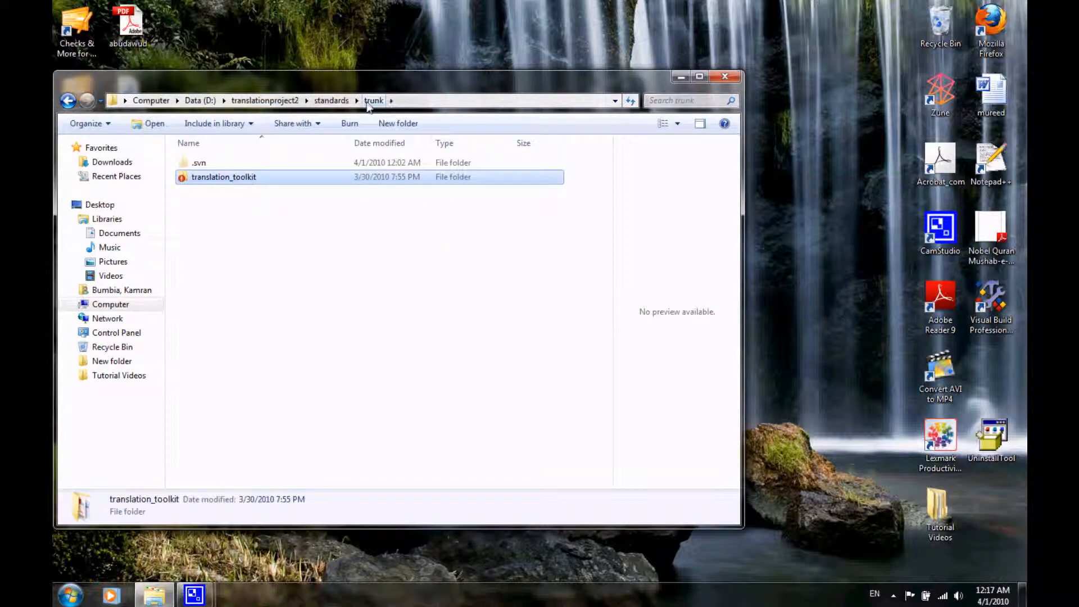
{"action": "left_click", "coordinate": [336, 101]}
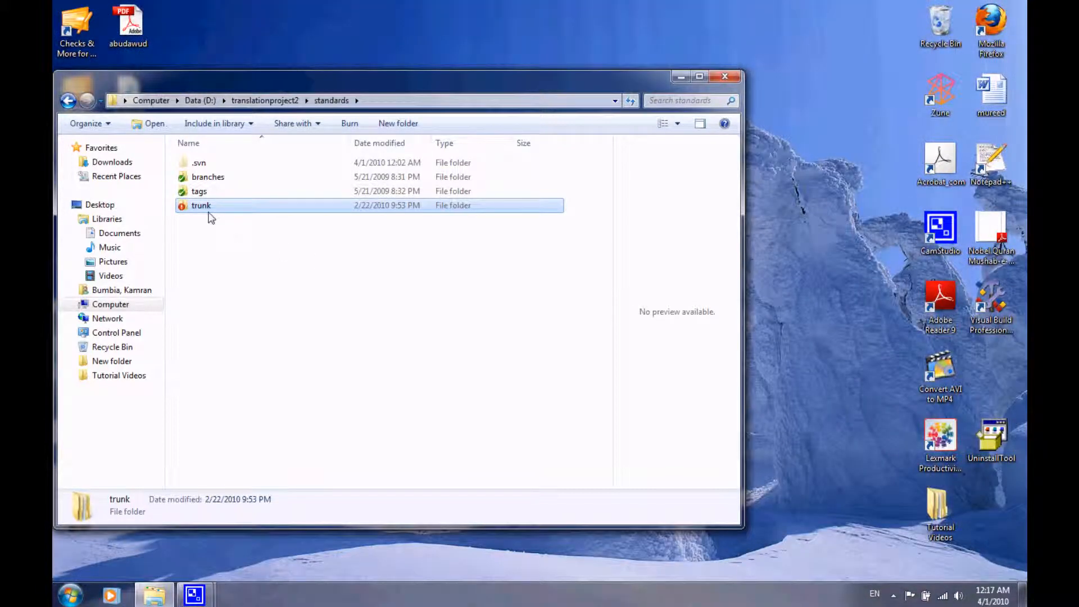
{"action": "left_click", "coordinate": [284, 100]}
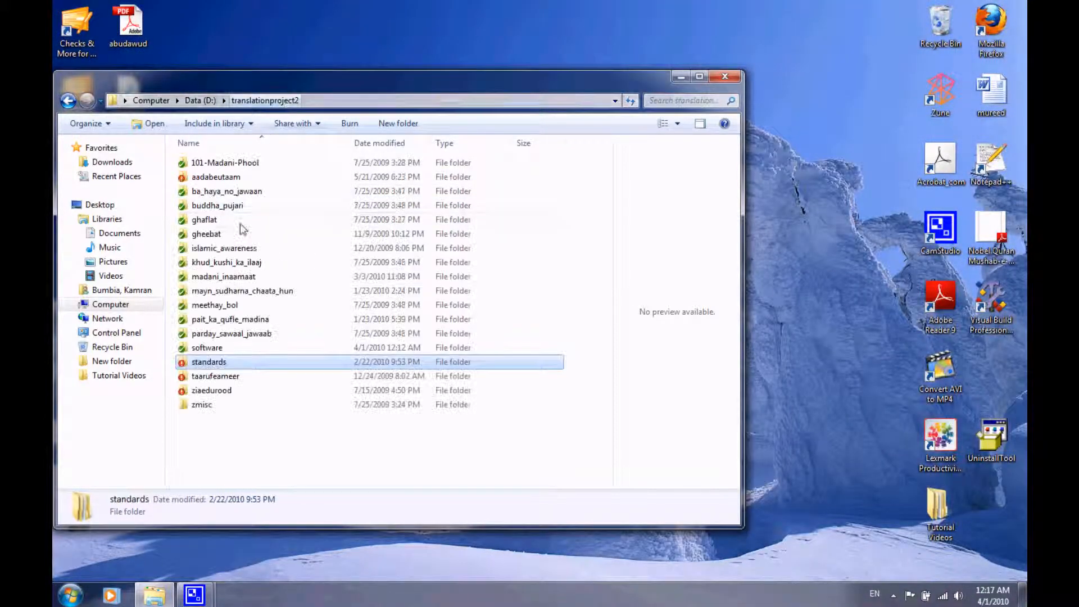
{"action": "double_click", "coordinate": [221, 348]}
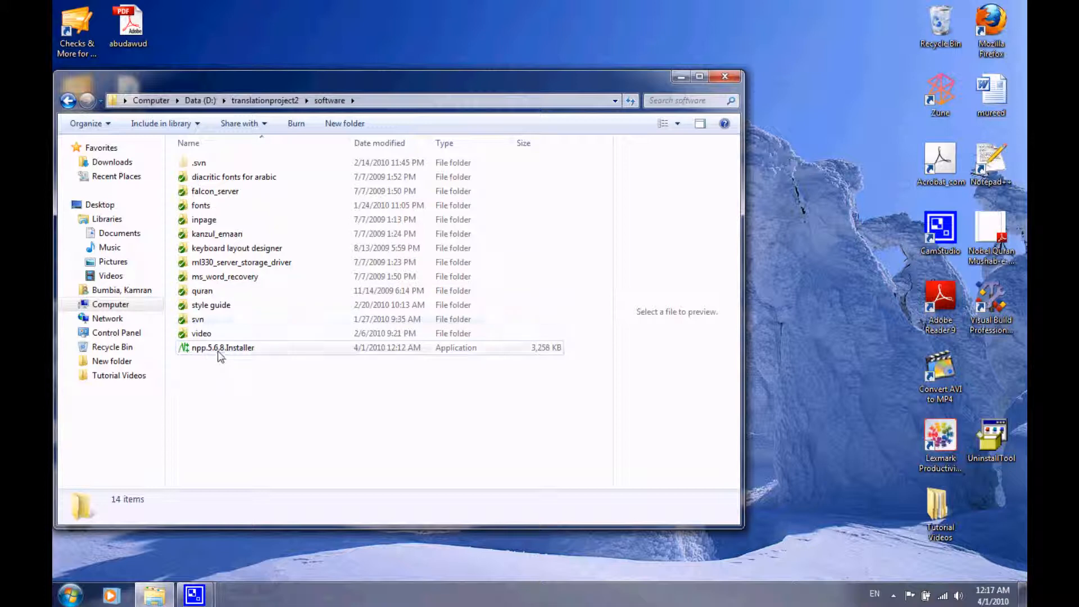
Return to translationproject2 and open the Bibliography folder in standards, trunk, translation_toolkit.
{"action": "left_click", "coordinate": [68, 101]}
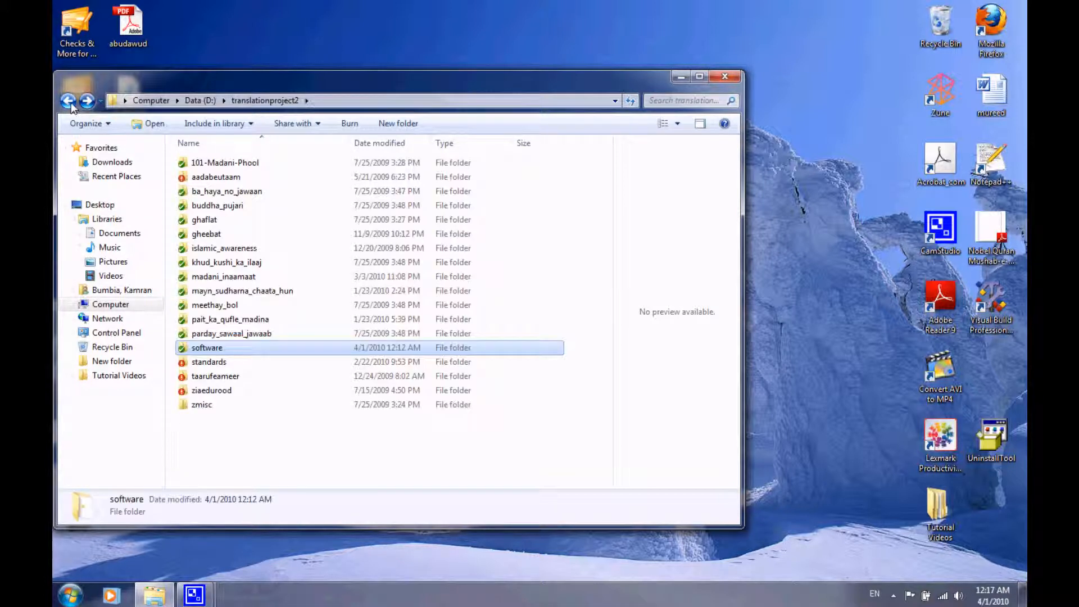
{"action": "mouse_move", "coordinate": [225, 369]}
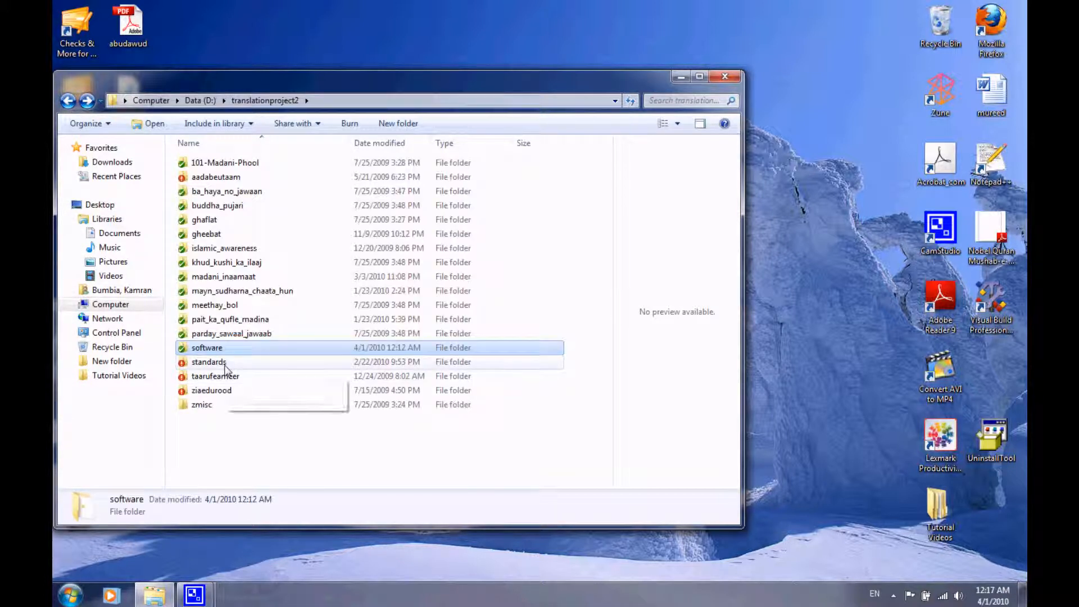
{"action": "double_click", "coordinate": [223, 366]}
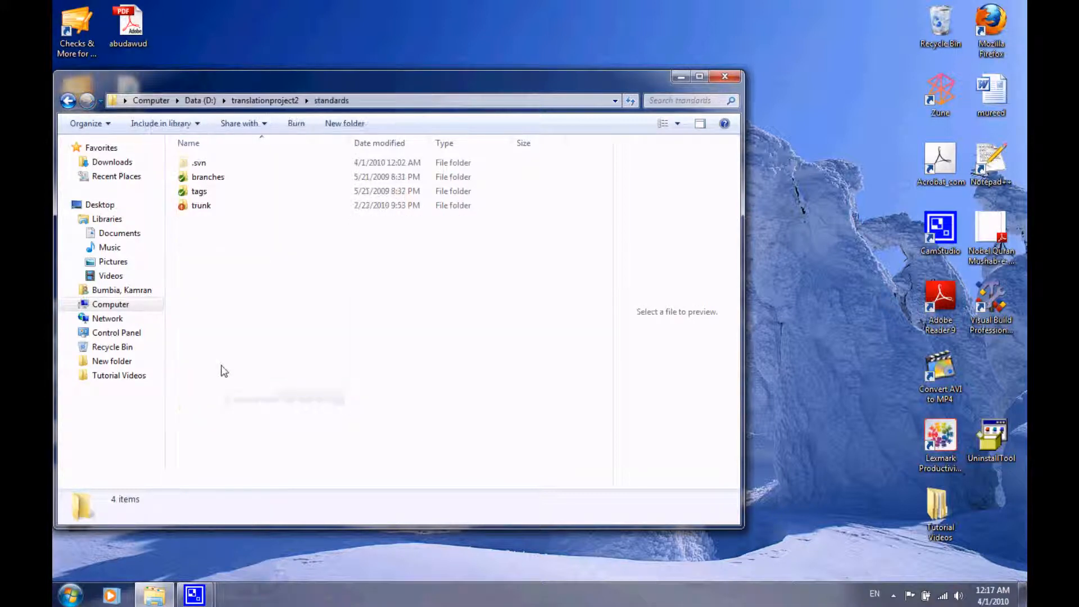
{"action": "double_click", "coordinate": [209, 205]}
{"action": "double_click", "coordinate": [208, 178]}
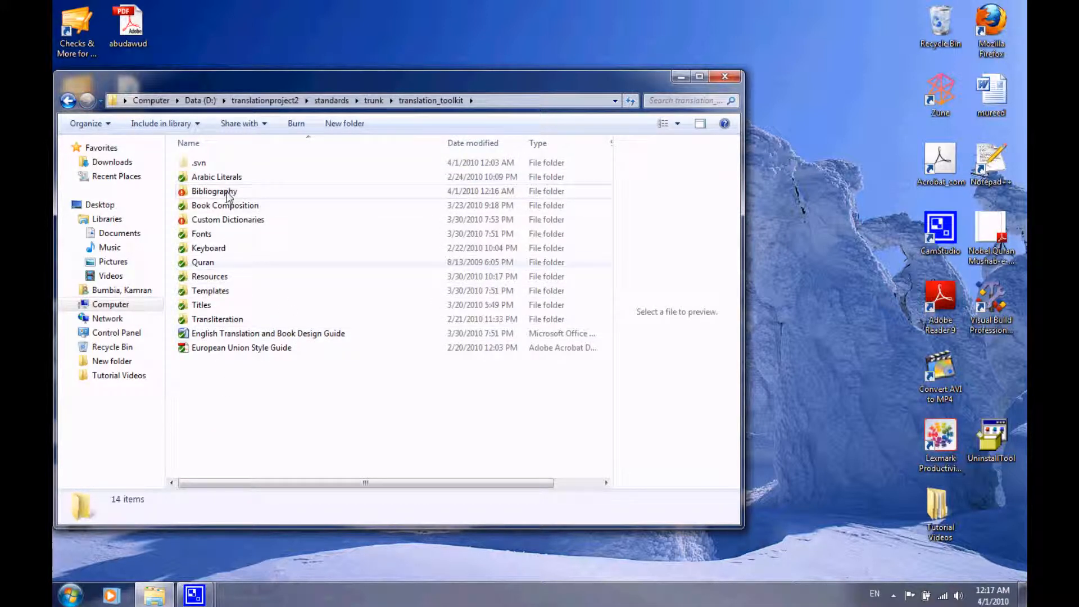
{"action": "double_click", "coordinate": [227, 192]}
Open the Bibliography Word document, maximize its window and go to the green entries at the end of the list.
{"action": "mouse_move", "coordinate": [217, 220]}
{"action": "left_click", "coordinate": [219, 222]}
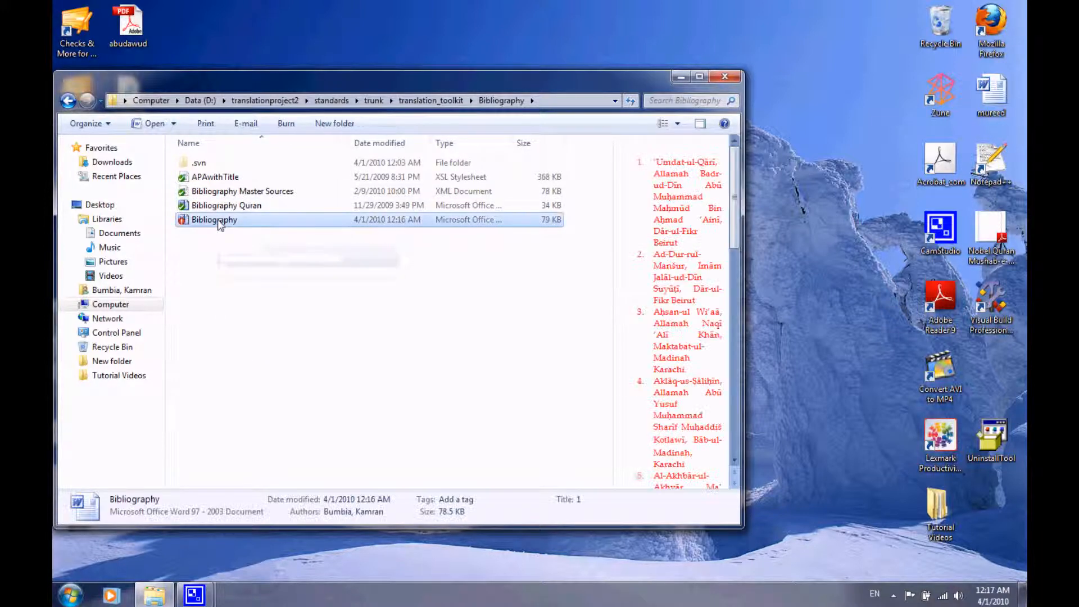
{"action": "double_click", "coordinate": [217, 220]}
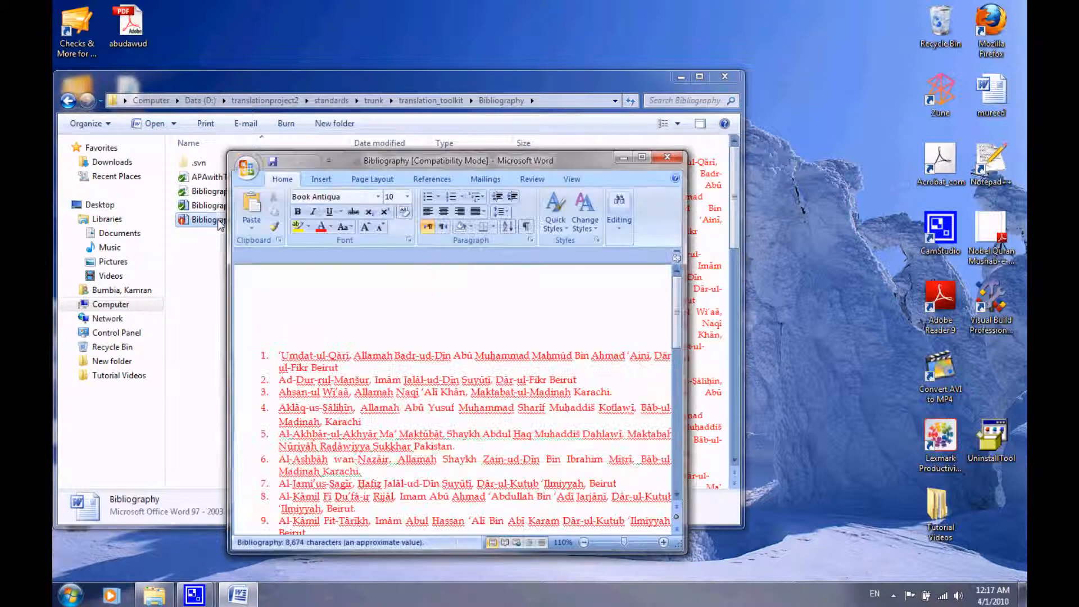
{"action": "double_click", "coordinate": [413, 153]}
{"action": "scroll", "coordinate": [406, 406], "scroll_direction": "down", "scroll_amount": 15}
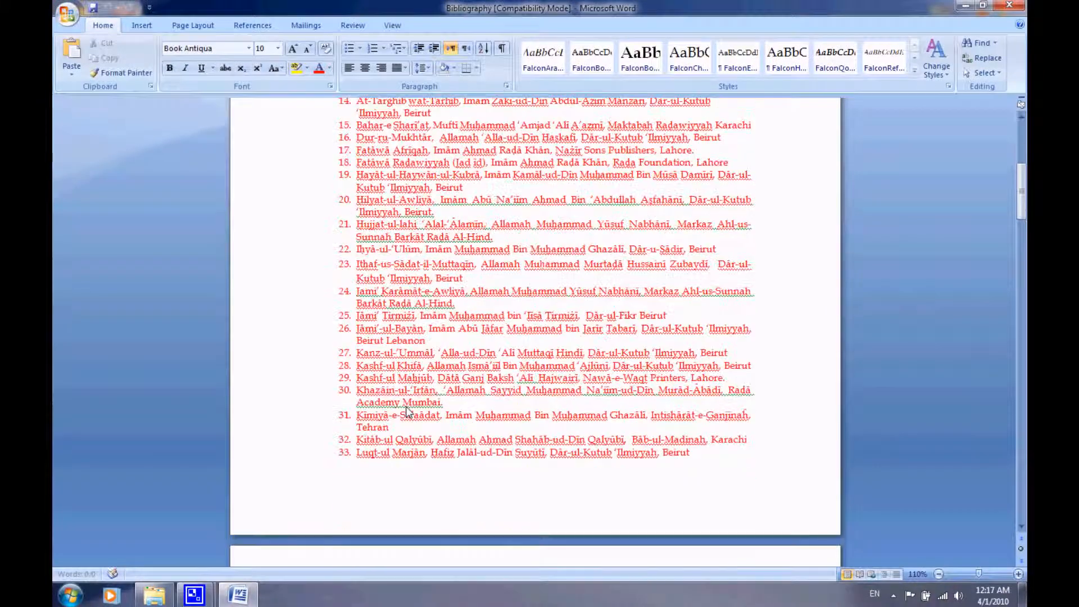
{"action": "scroll", "coordinate": [406, 407], "scroll_direction": "down", "scroll_amount": 20}
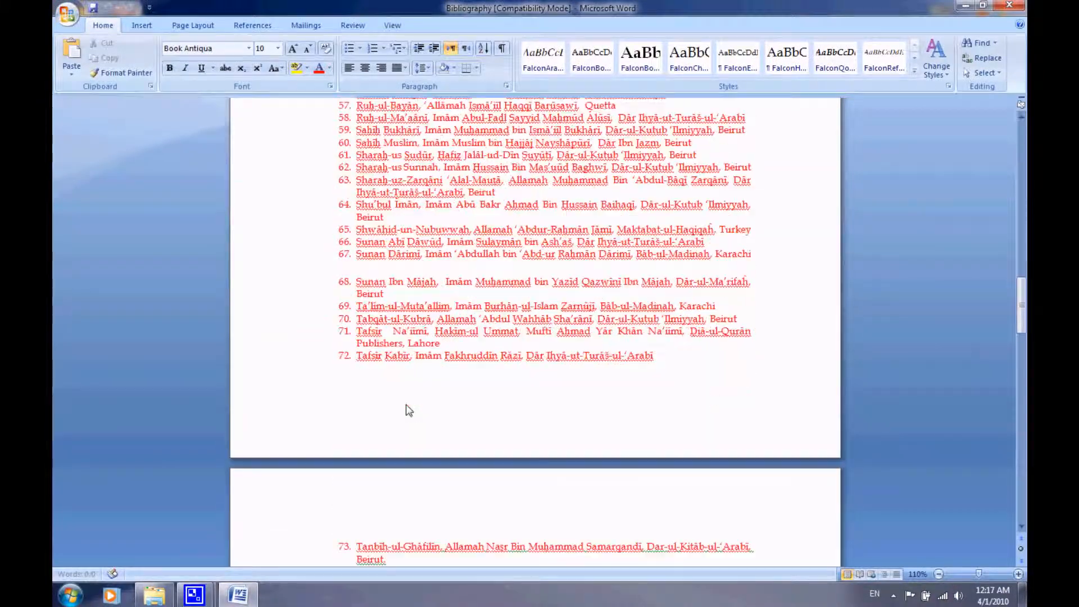
{"action": "scroll", "coordinate": [408, 410], "scroll_direction": "down", "scroll_amount": 20}
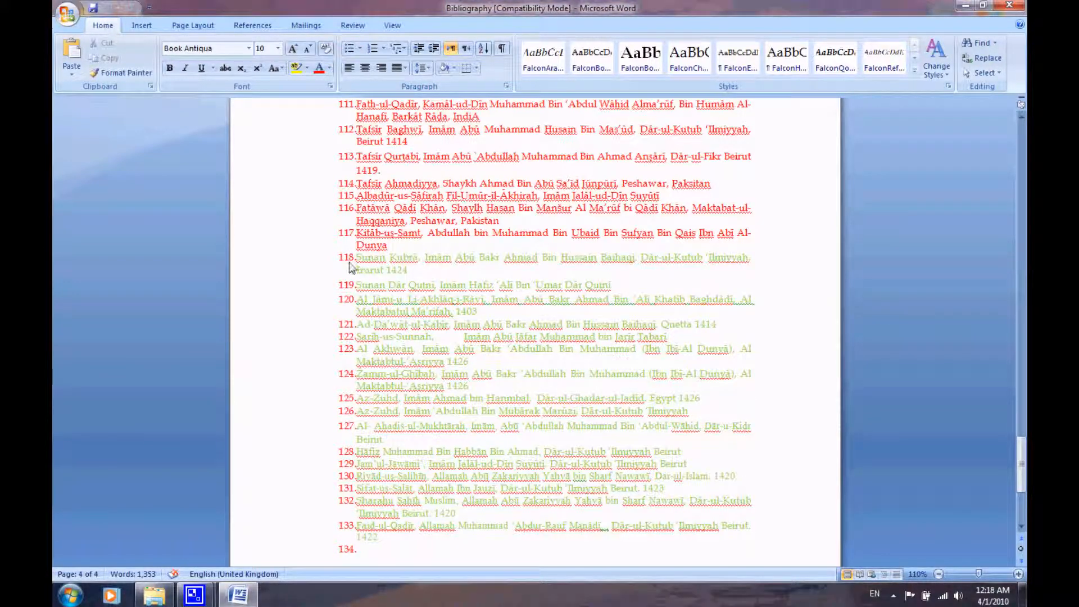
{"action": "left_click", "coordinate": [354, 261]}
{"action": "key", "text": "Tab"}
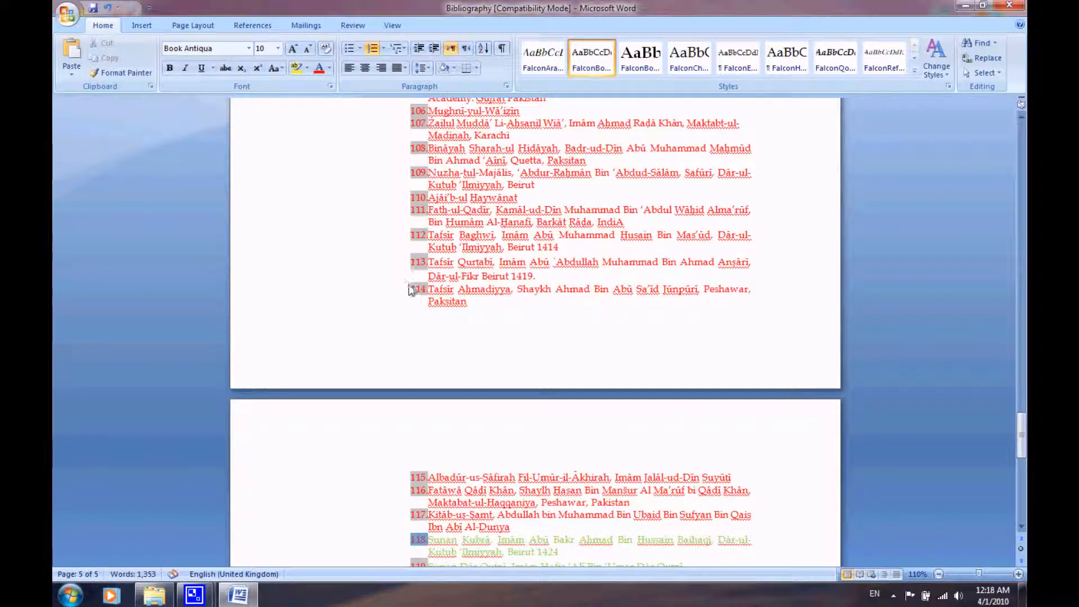
{"action": "key", "text": "ctrl+z"}
{"action": "left_click", "coordinate": [397, 123]}
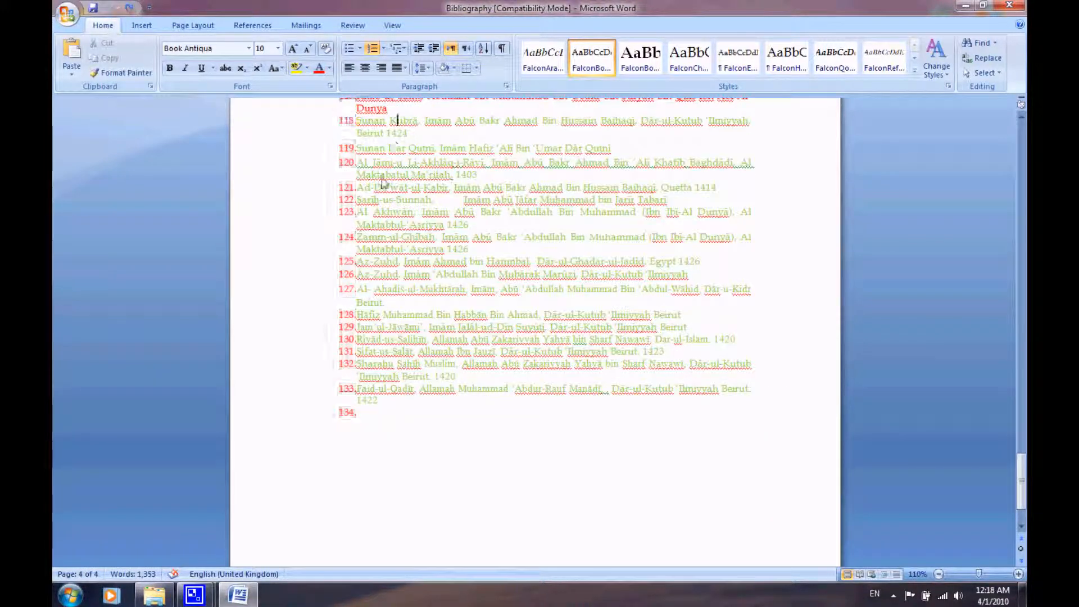
Highlight the green entries 118 to 133, and select the whole of entry 118, Sunan Kubrā.
{"action": "scroll", "coordinate": [388, 163], "scroll_direction": "up", "scroll_amount": 2}
{"action": "left_click_drag", "start_coordinate": [357, 197], "coordinate": [415, 483]}
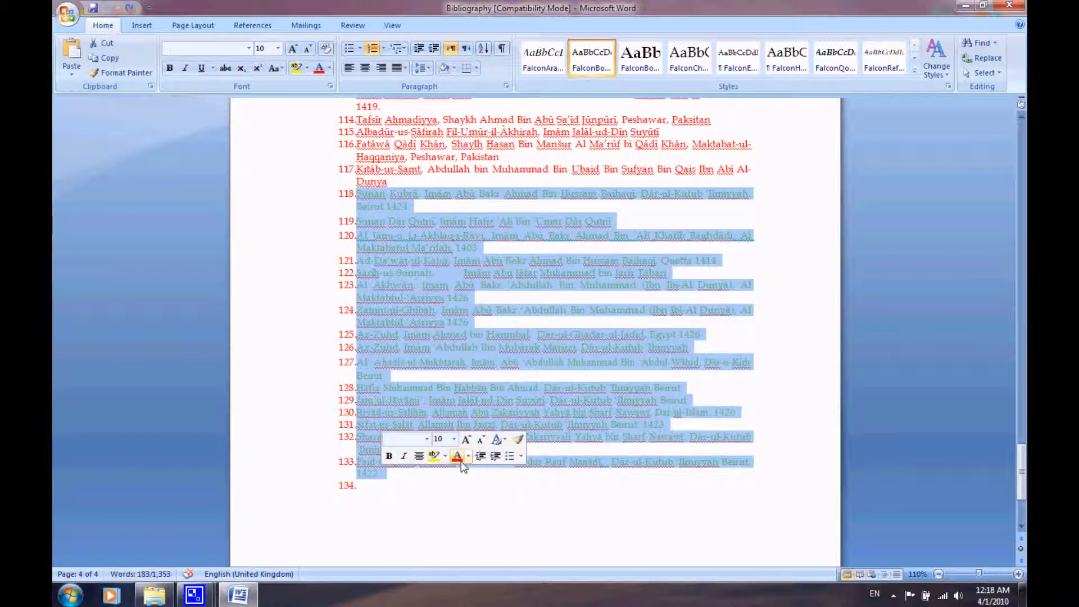
{"action": "left_click", "coordinate": [446, 501]}
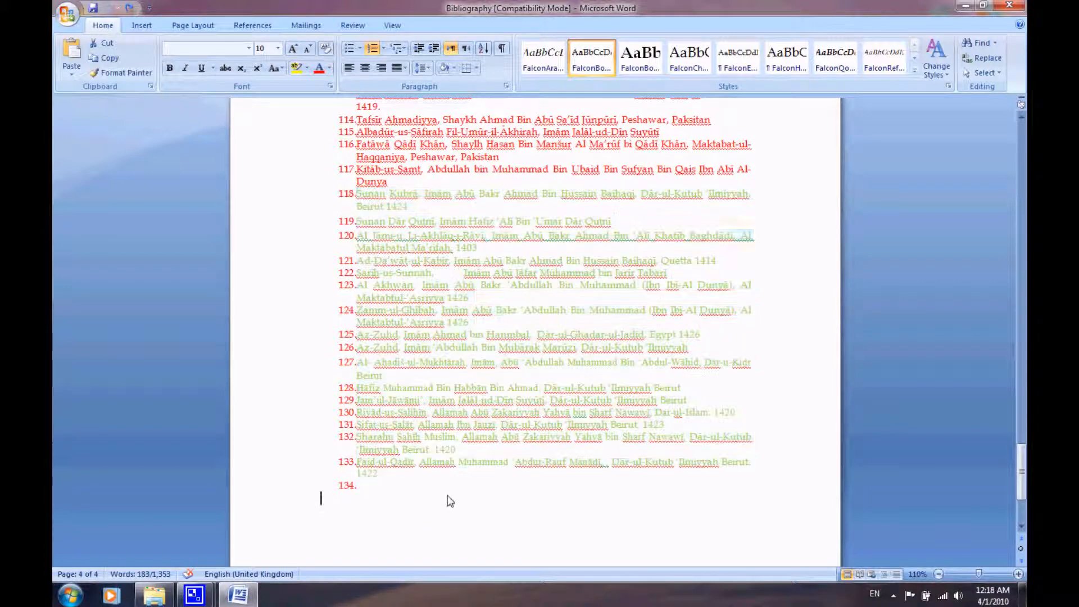
{"action": "left_click", "coordinate": [366, 487]}
{"action": "left_click", "coordinate": [418, 194]}
{"action": "key", "text": "shift+Left"}
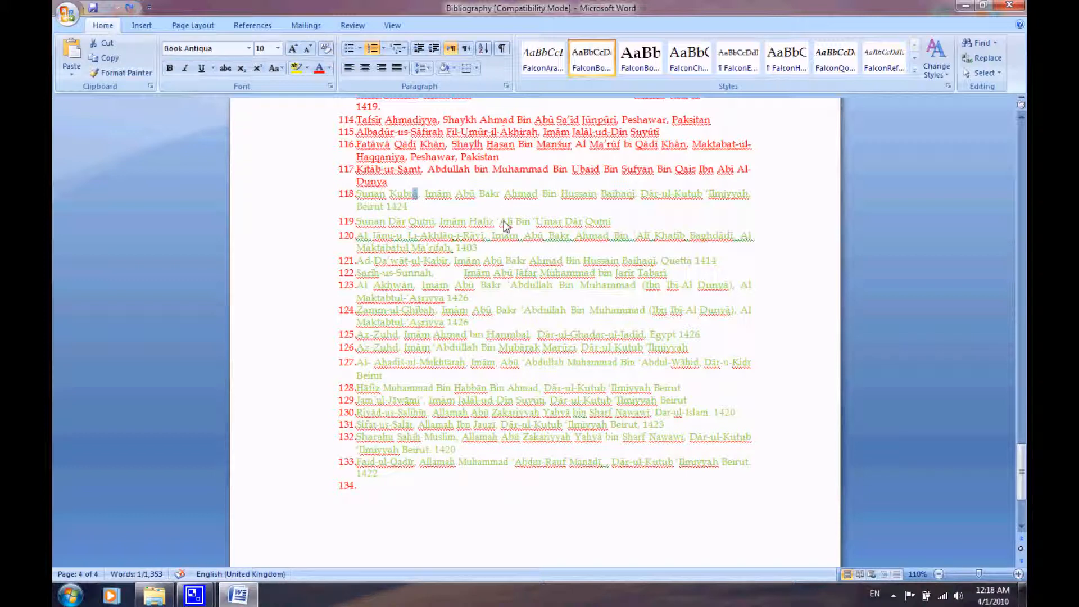
{"action": "triple_click", "coordinate": [388, 205]}
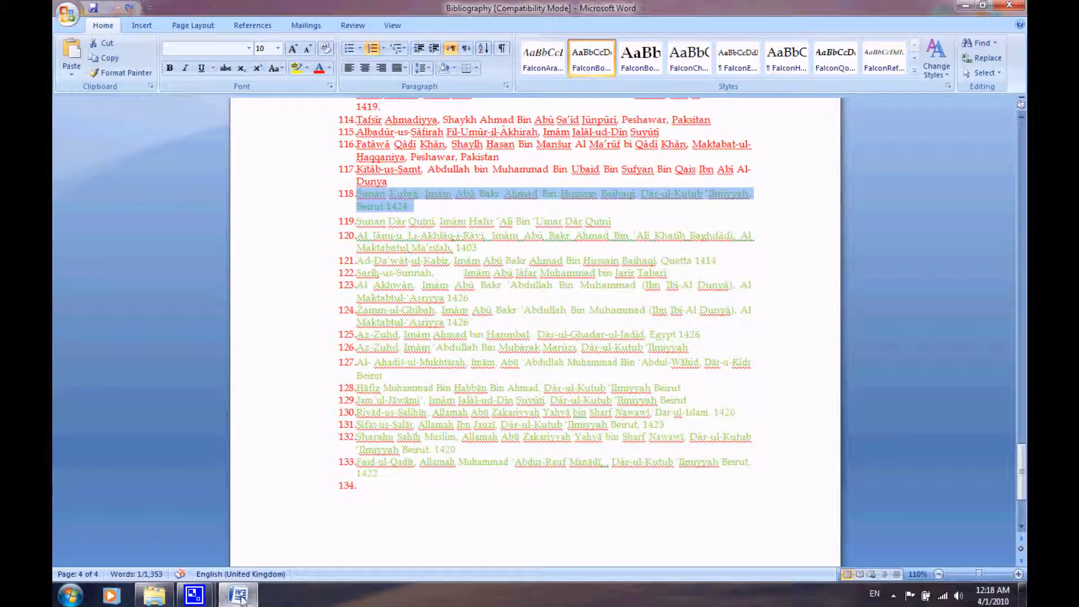
{"action": "left_click", "coordinate": [155, 594]}
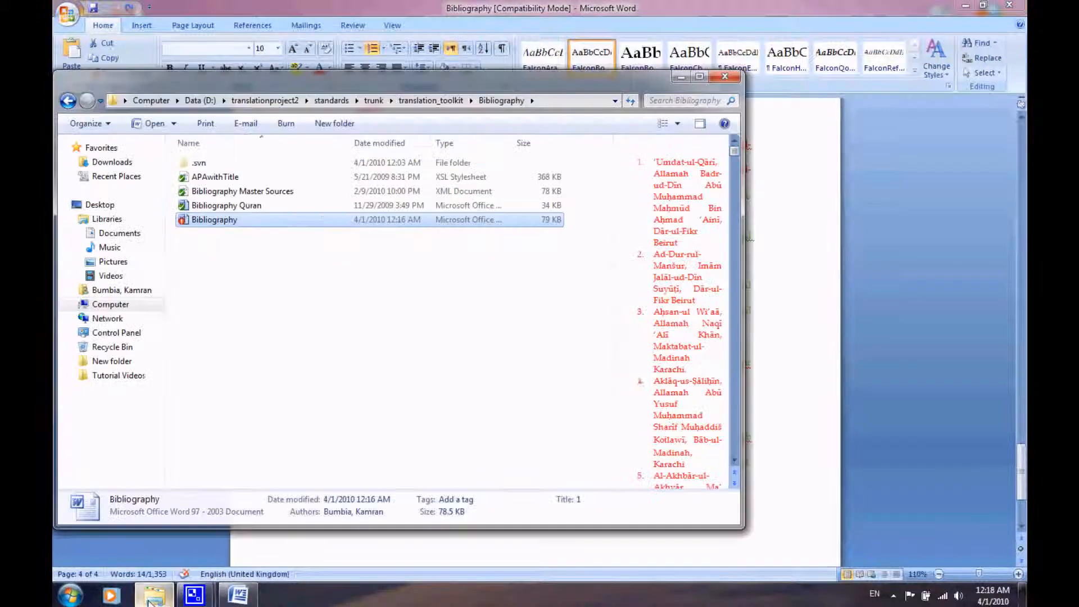
{"action": "left_click", "coordinate": [222, 275]}
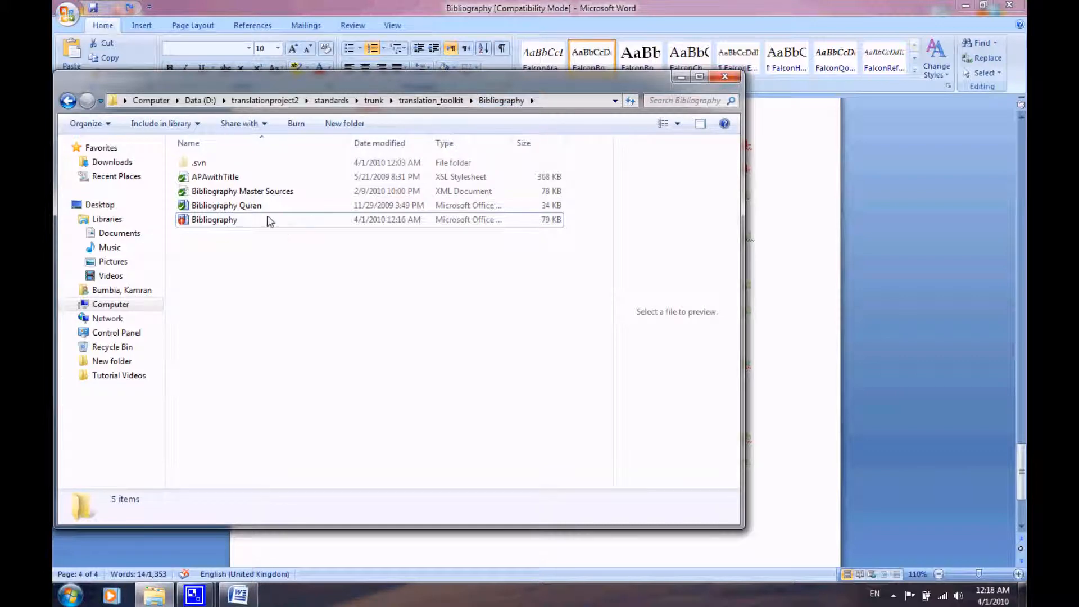
{"action": "right_click", "coordinate": [258, 195]}
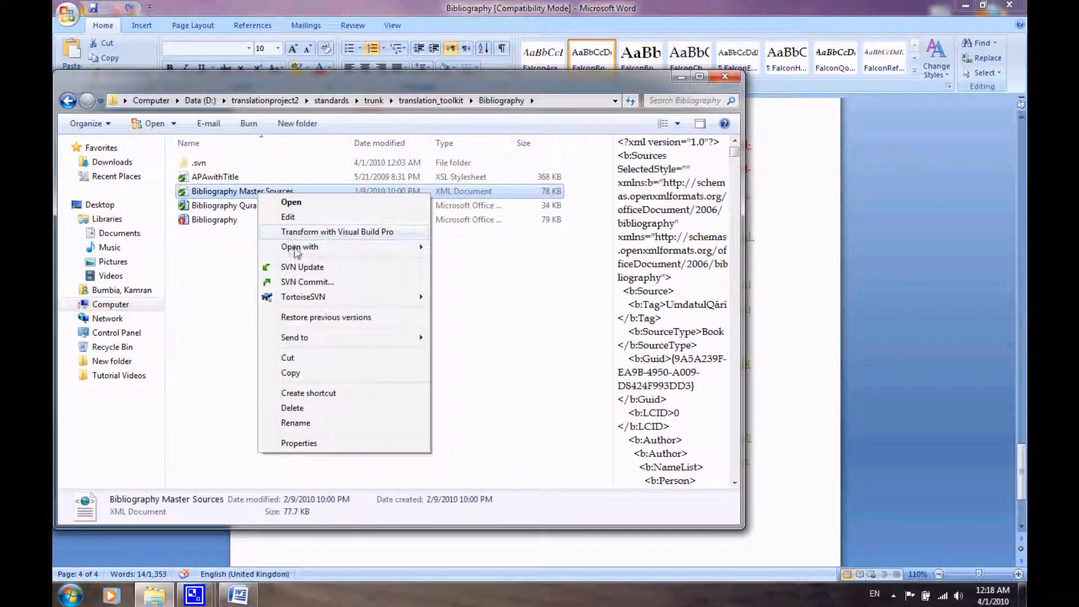
{"action": "mouse_move", "coordinate": [337, 251]}
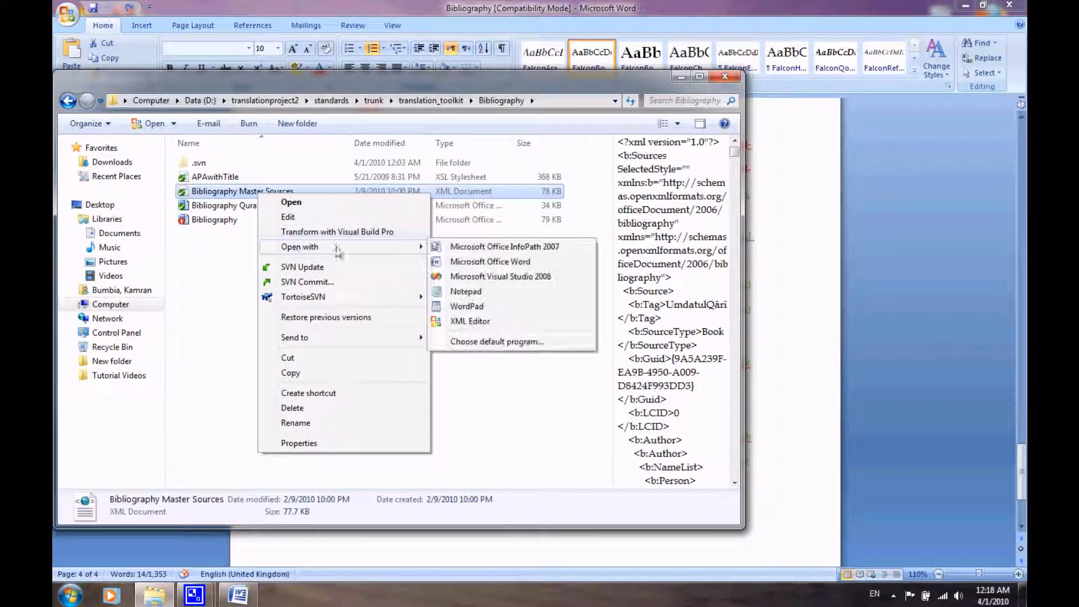
{"action": "left_click", "coordinate": [465, 344]}
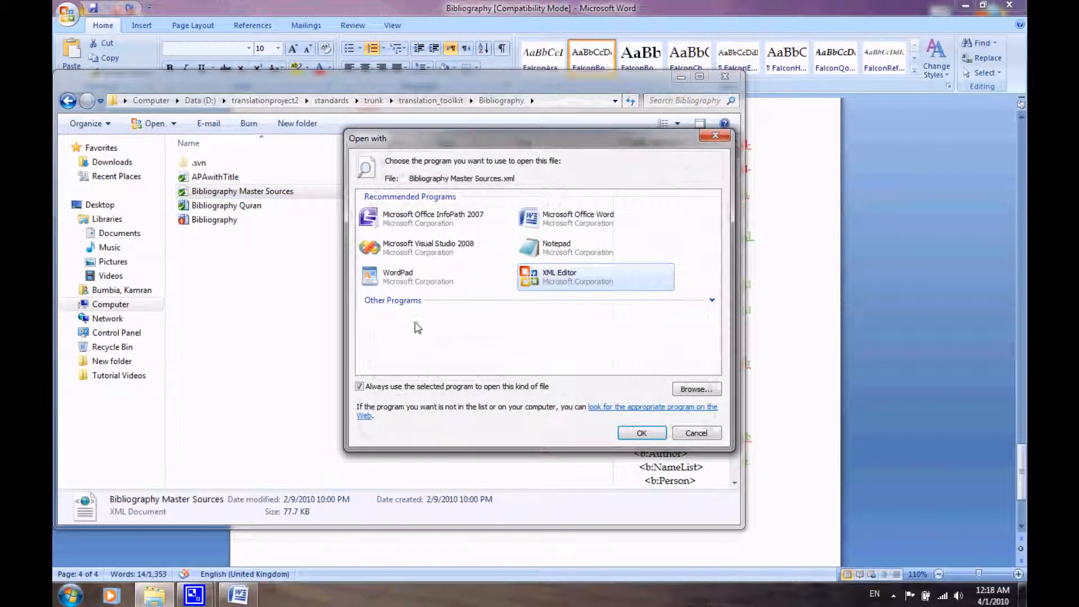
{"action": "left_click", "coordinate": [695, 388]}
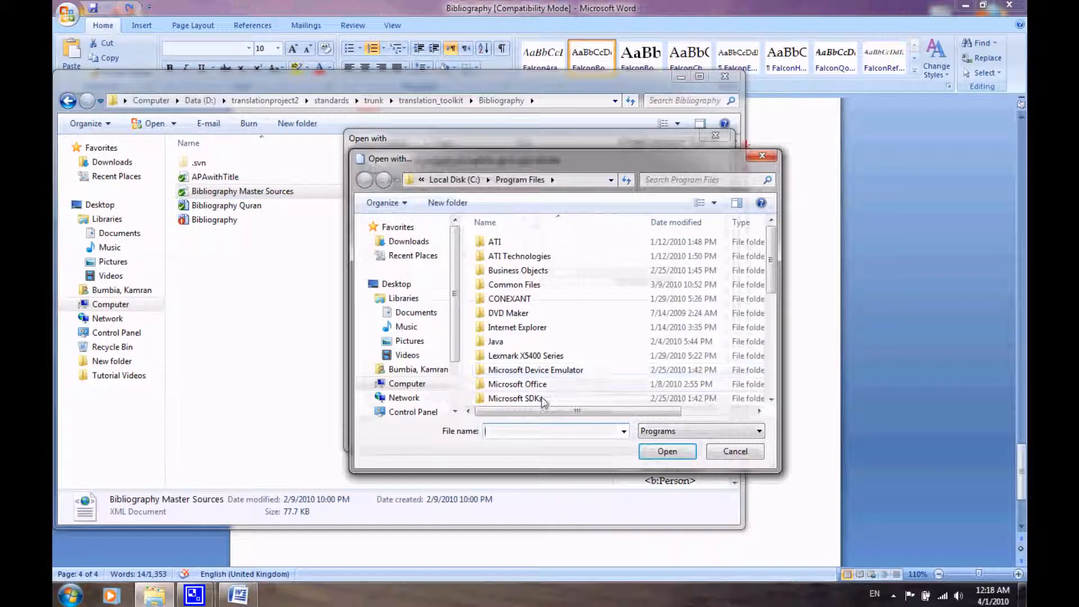
{"action": "left_click", "coordinate": [762, 156]}
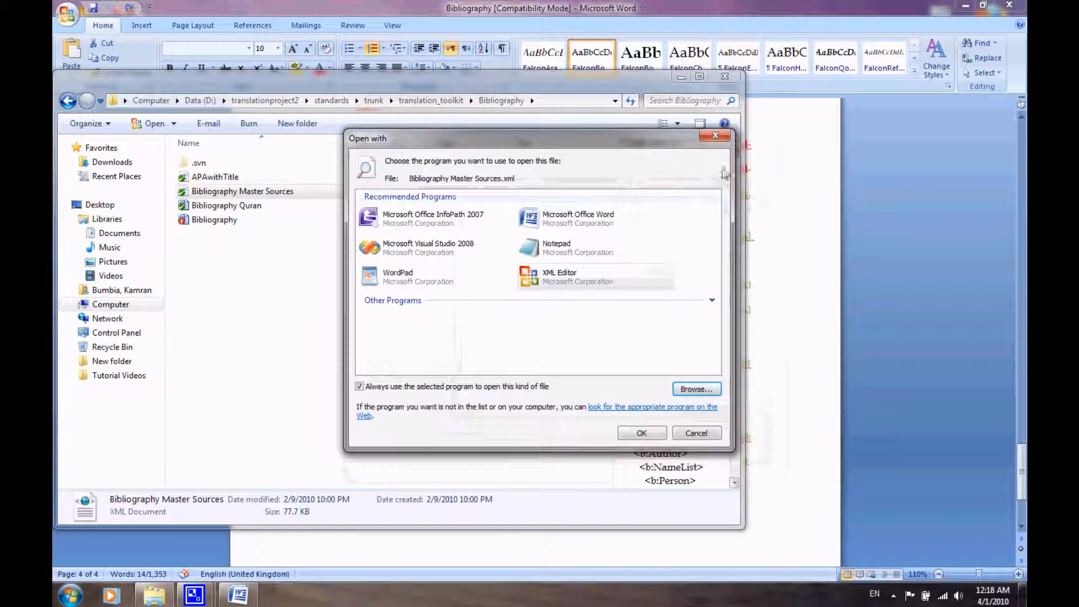
{"action": "left_click", "coordinate": [726, 138]}
Switch to Notepad++ with the Bibliography Master Sources XML file and select the GUID of the last source, Kitāb-uṣ-Ṣamt.
{"action": "left_click", "coordinate": [966, 6]}
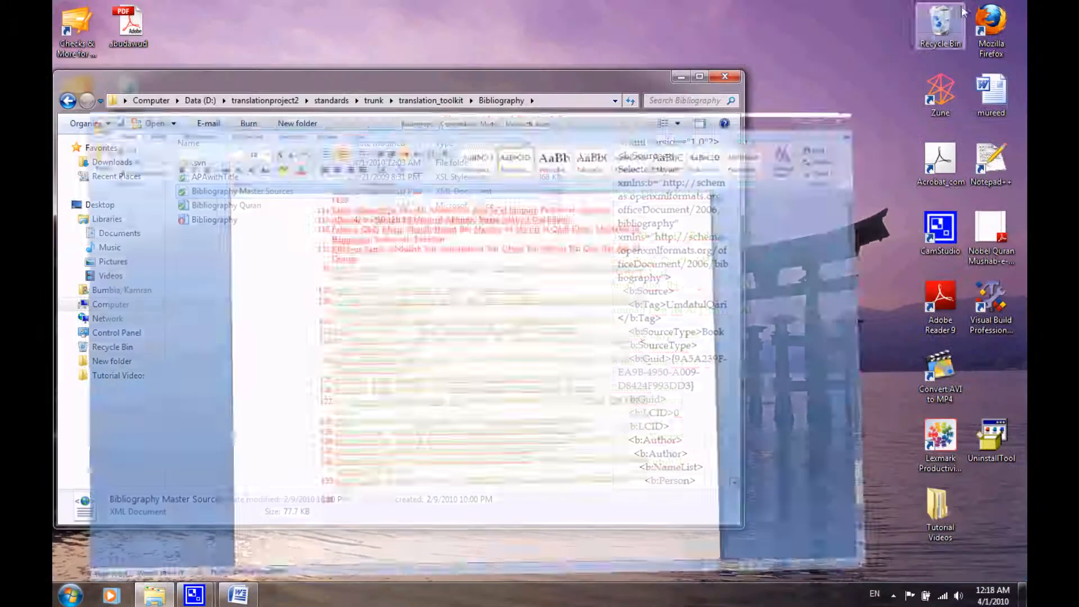
{"action": "double_click", "coordinate": [991, 163]}
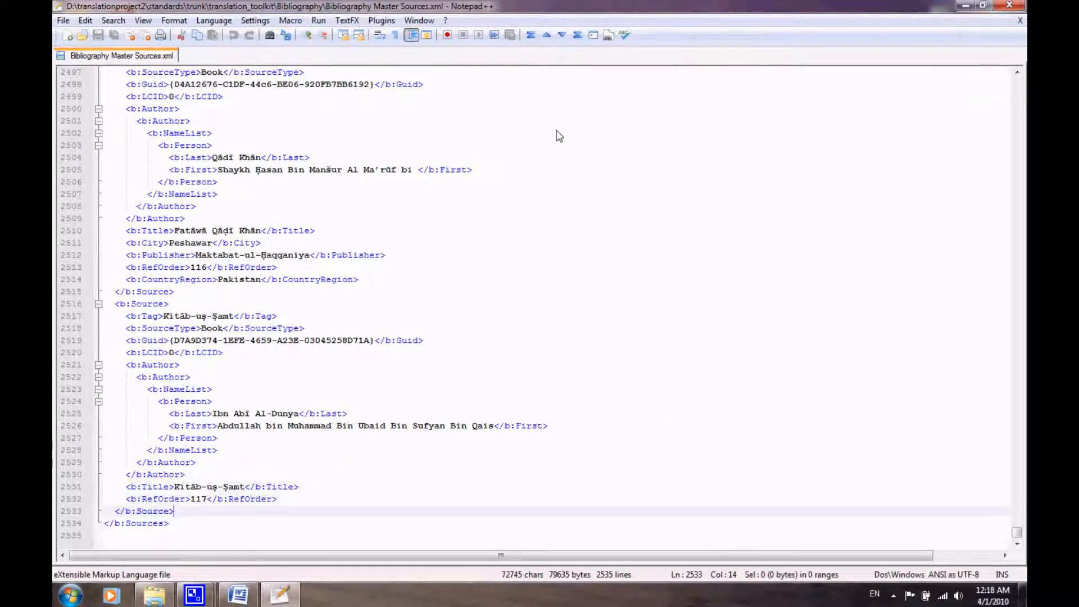
{"action": "left_click", "coordinate": [520, 134]}
{"action": "scroll", "coordinate": [498, 151], "scroll_direction": "up", "scroll_amount": 7}
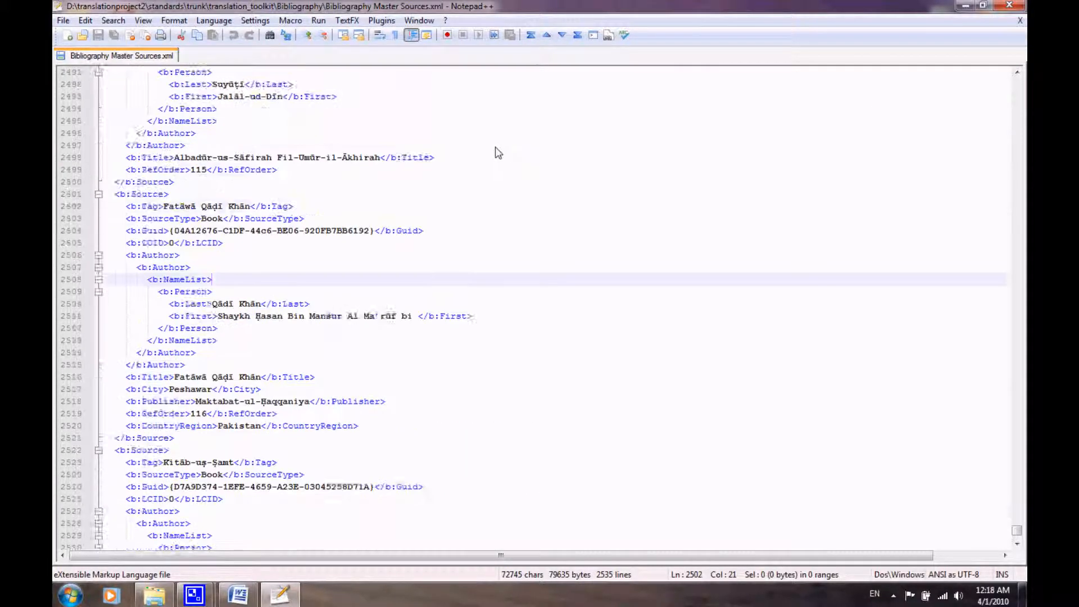
{"action": "scroll", "coordinate": [494, 160], "scroll_direction": "up", "scroll_amount": 12}
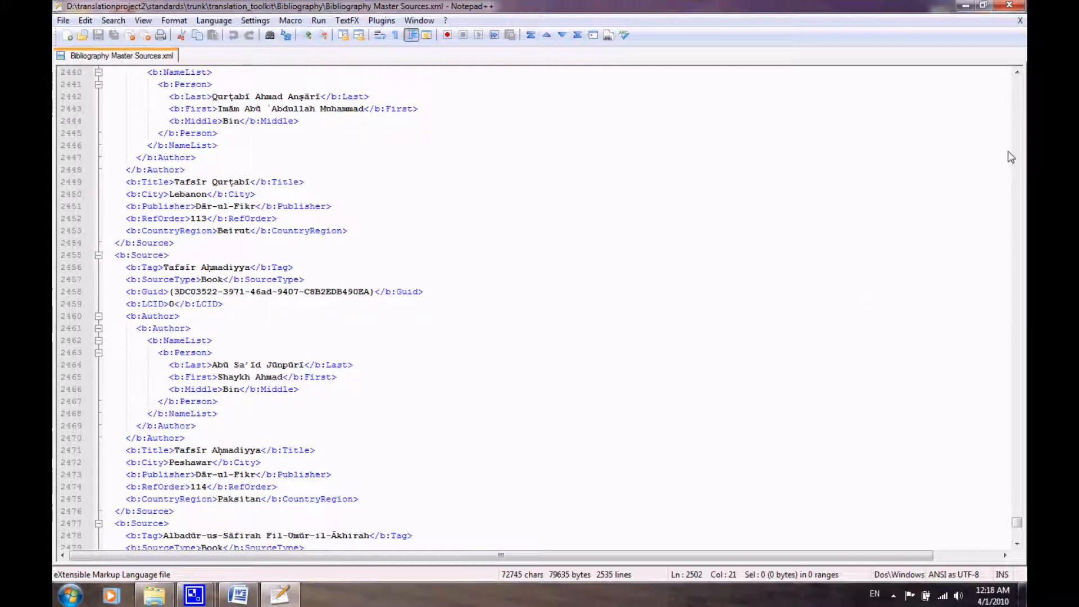
{"action": "left_click_drag", "start_coordinate": [1020, 523], "coordinate": [1018, 536]}
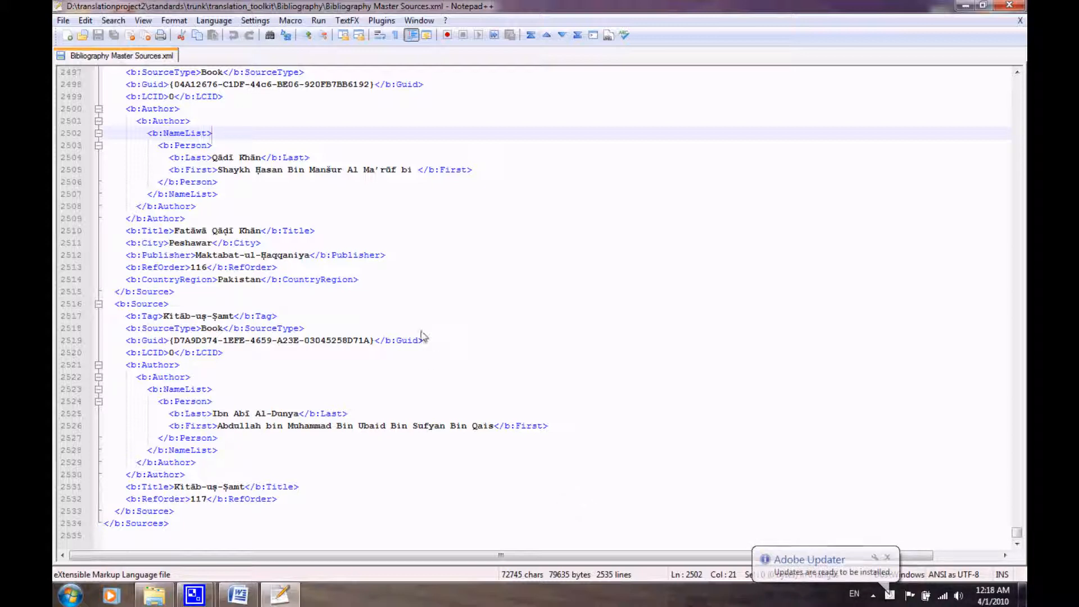
{"action": "left_click_drag", "start_coordinate": [373, 341], "coordinate": [171, 347]}
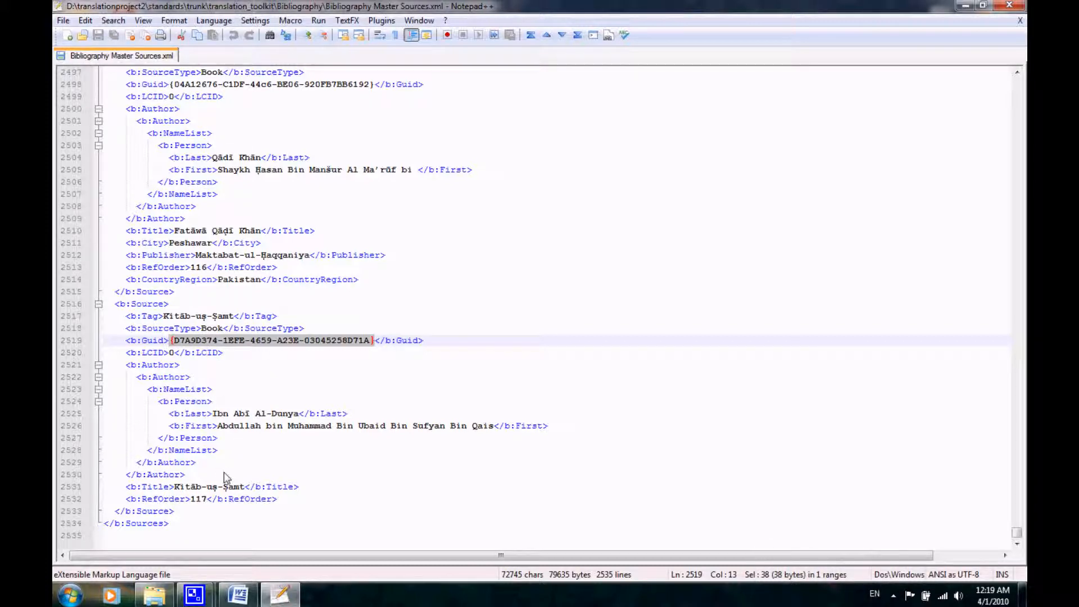
Go to the Resources folder of translation_toolkit, open its Links folder and launch the Guid Generator shortcut.
{"action": "left_click", "coordinate": [154, 595]}
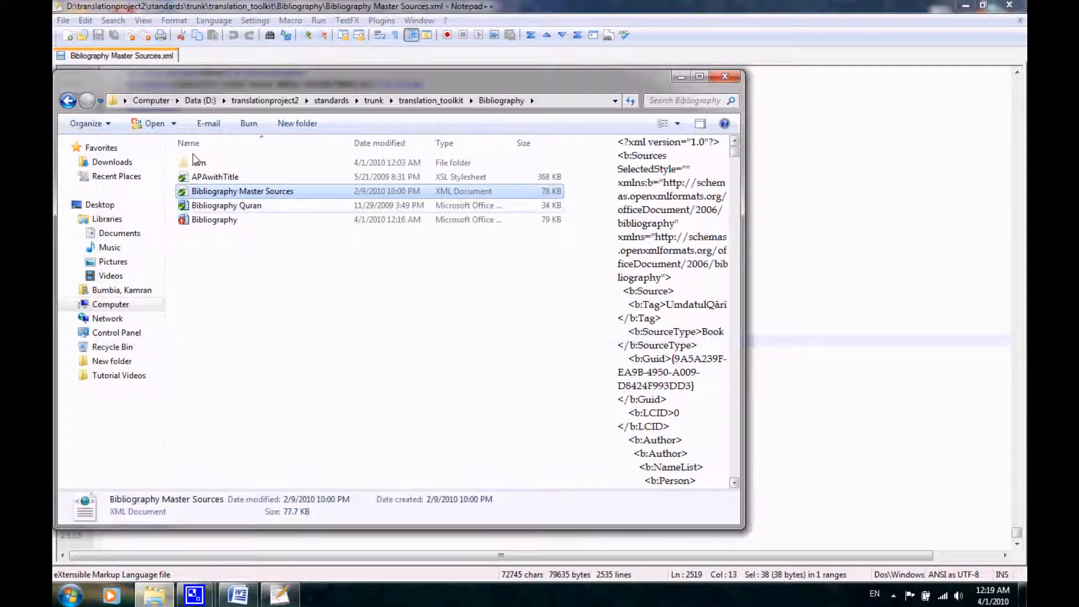
{"action": "left_click", "coordinate": [68, 100]}
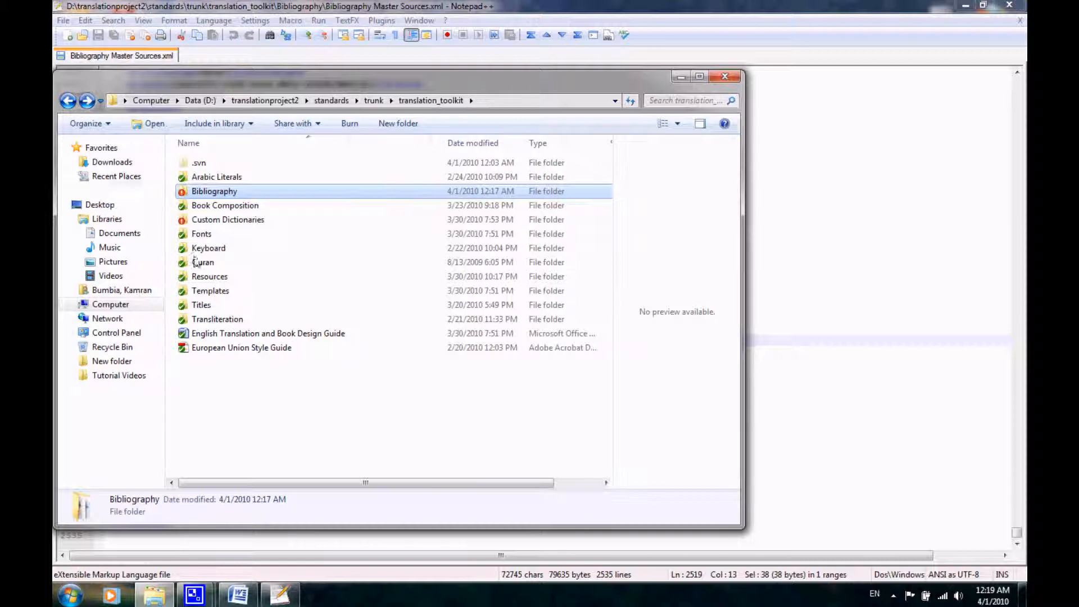
{"action": "double_click", "coordinate": [208, 275]}
{"action": "left_click", "coordinate": [204, 181]}
{"action": "double_click", "coordinate": [204, 181]}
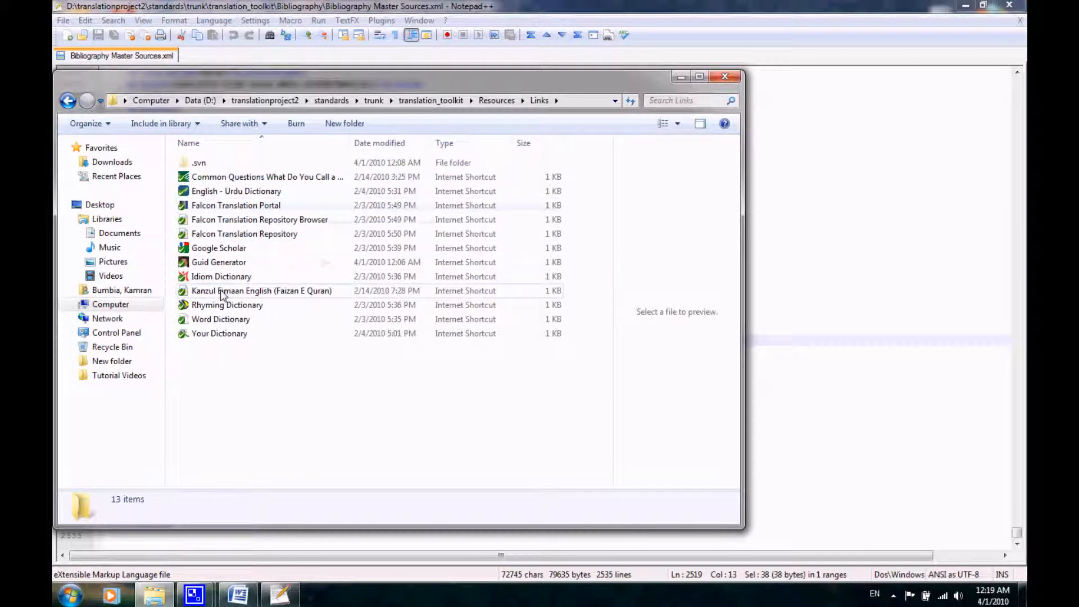
{"action": "left_click", "coordinate": [224, 263]}
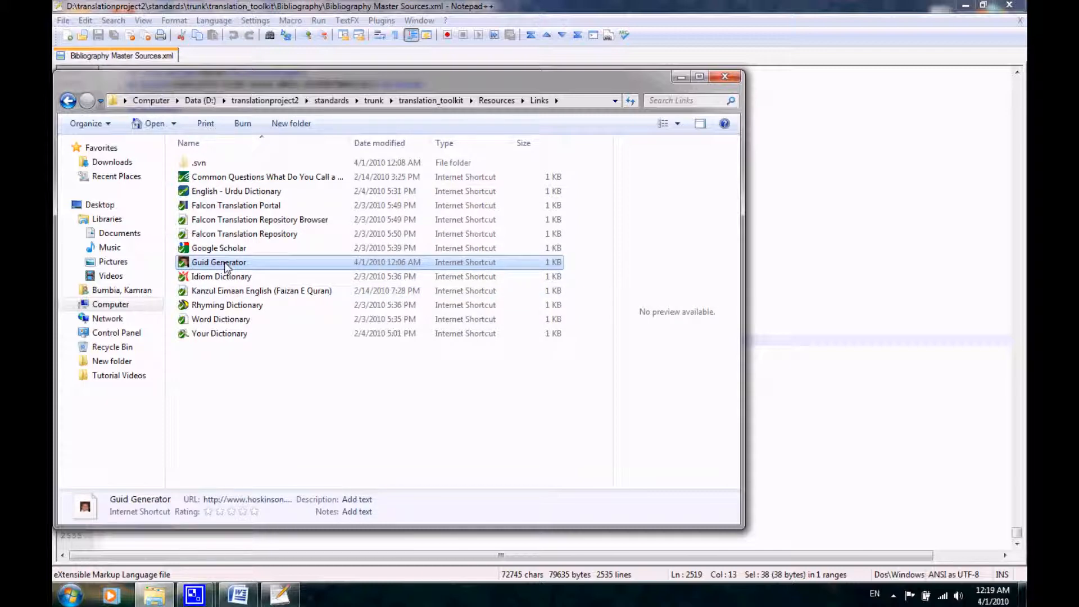
{"action": "double_click", "coordinate": [226, 264]}
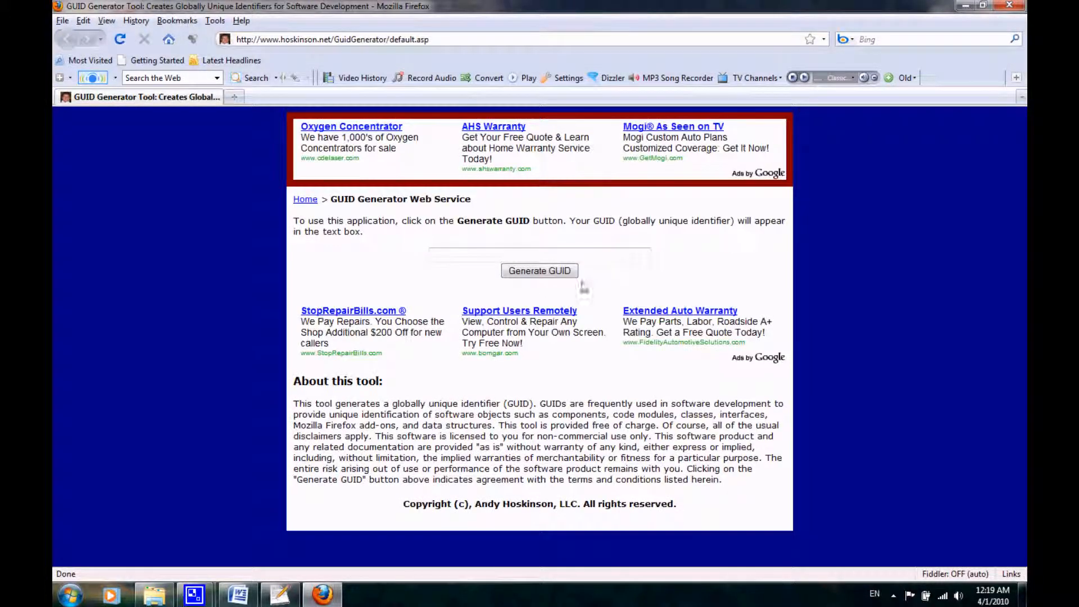
Generate a new GUID on the web page and copy it, including its braces.
{"action": "left_click", "coordinate": [525, 275]}
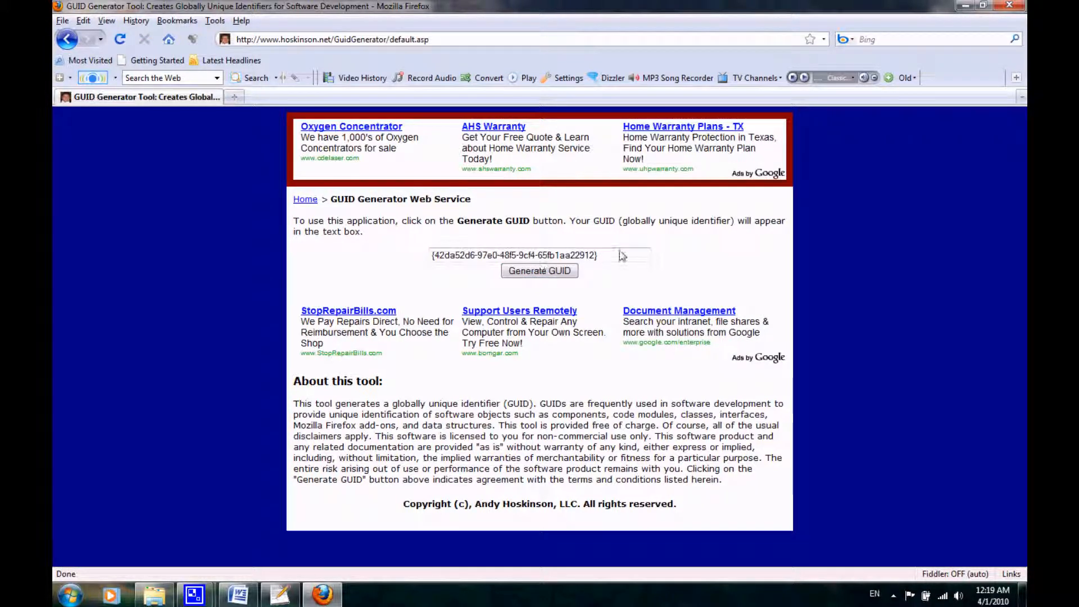
{"action": "left_click_drag", "start_coordinate": [619, 257], "coordinate": [430, 253]}
{"action": "key", "text": "ctrl+c"}
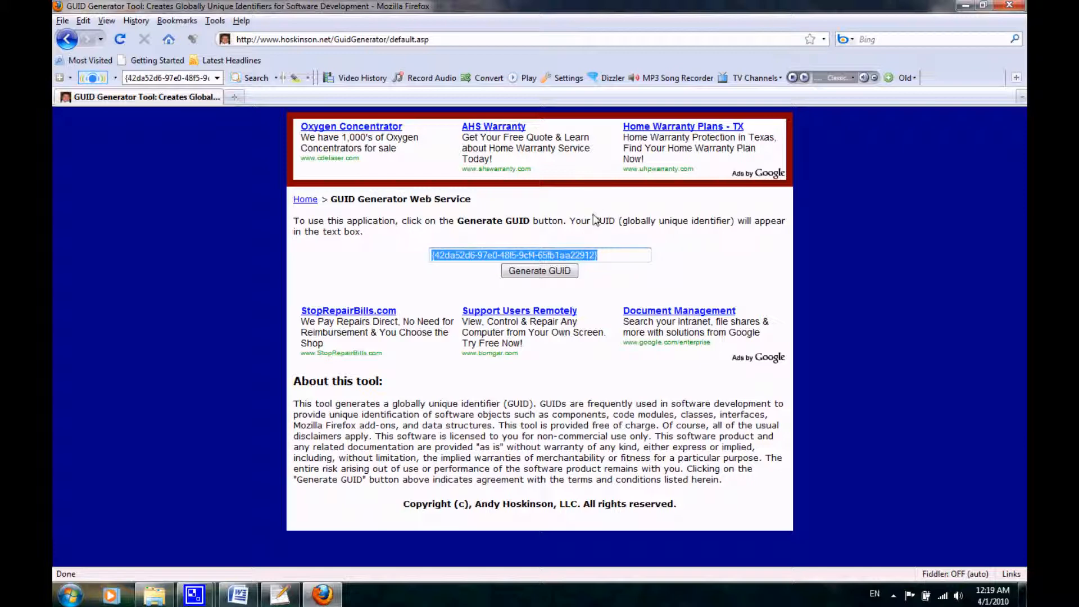
Return to the XML file, highlight the last source's RefOrder value 117, and select matching entry 117 in the Bibliography Word document.
{"action": "left_click", "coordinate": [966, 6]}
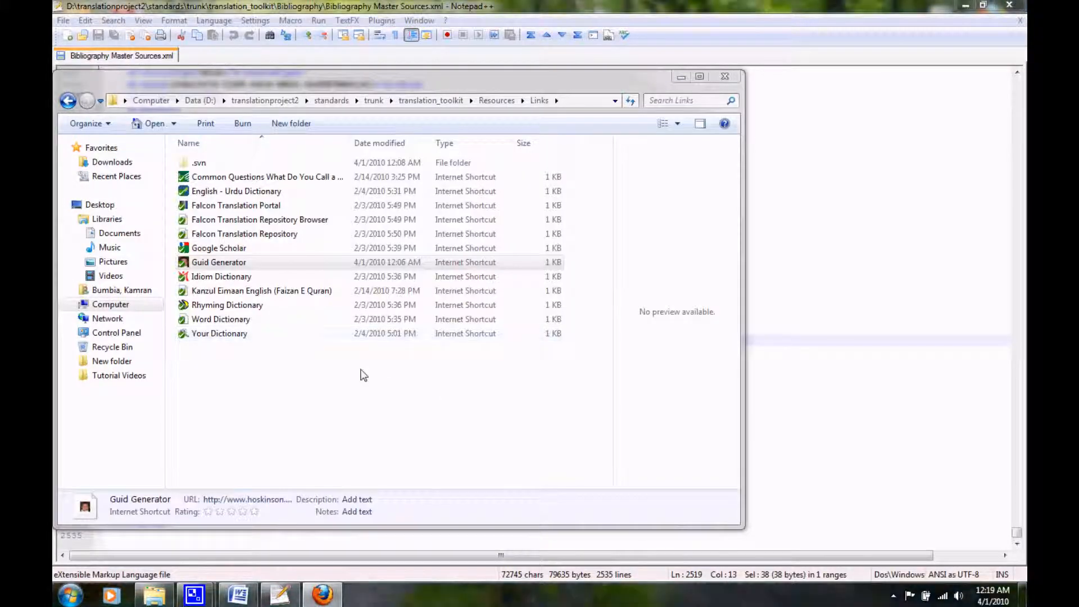
{"action": "left_click", "coordinate": [866, 334]}
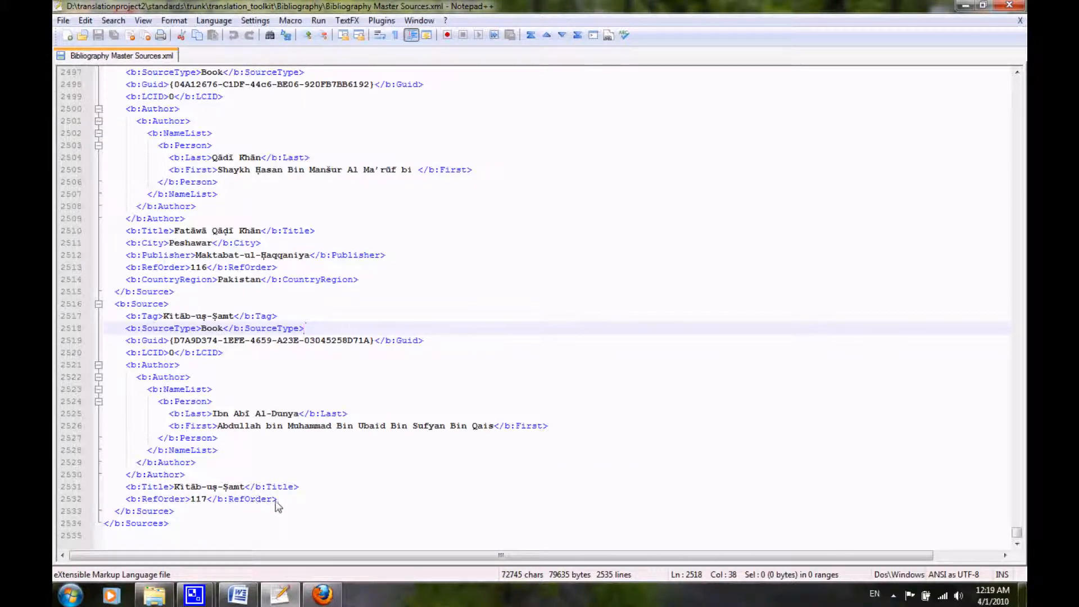
{"action": "left_click_drag", "start_coordinate": [208, 499], "coordinate": [194, 502]}
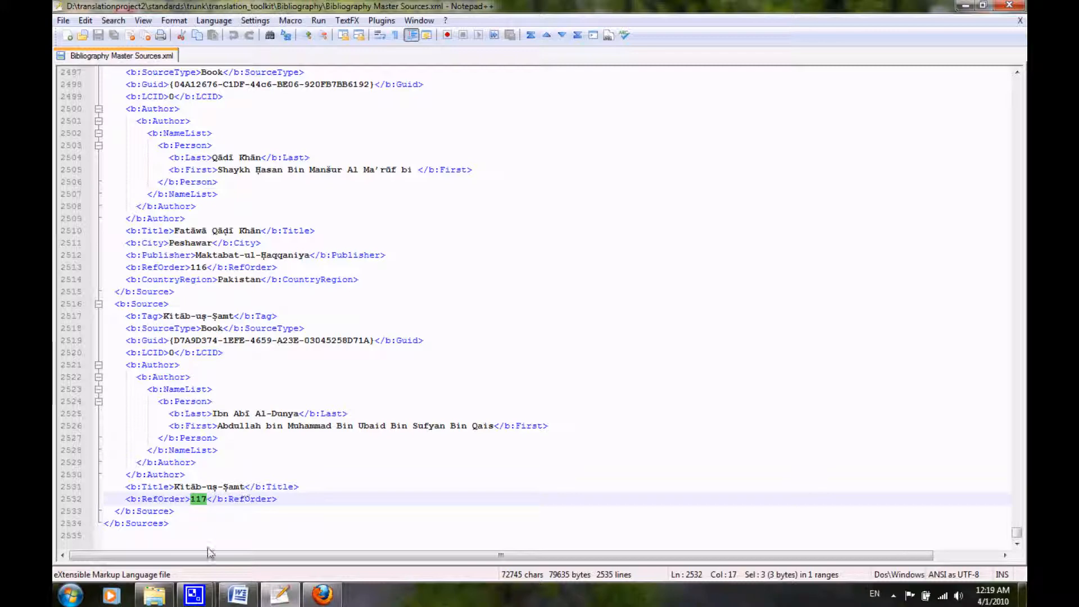
{"action": "left_click", "coordinate": [234, 600]}
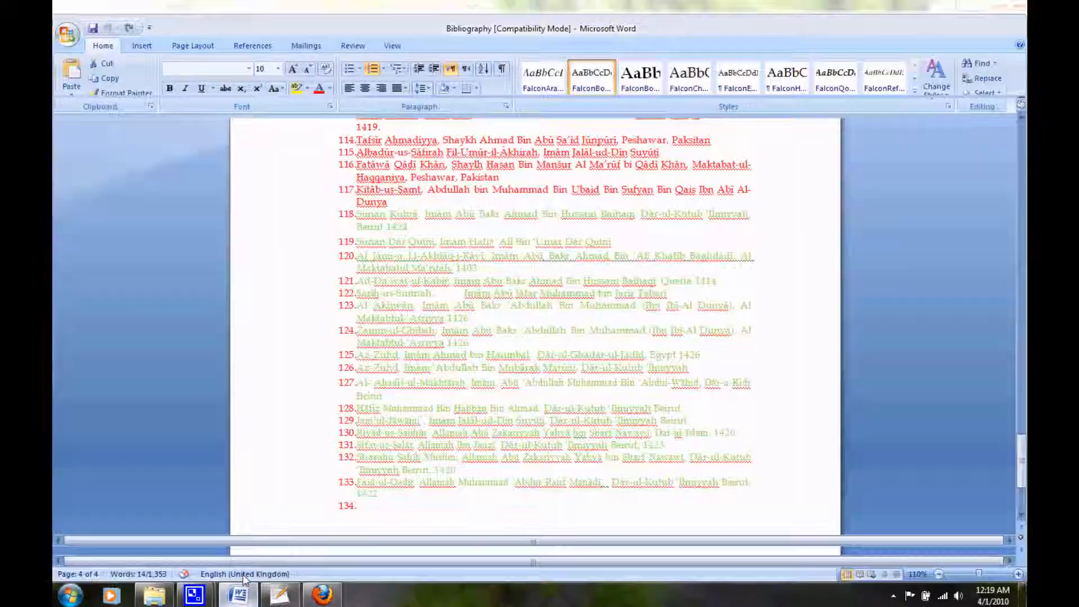
{"action": "left_click", "coordinate": [365, 185]}
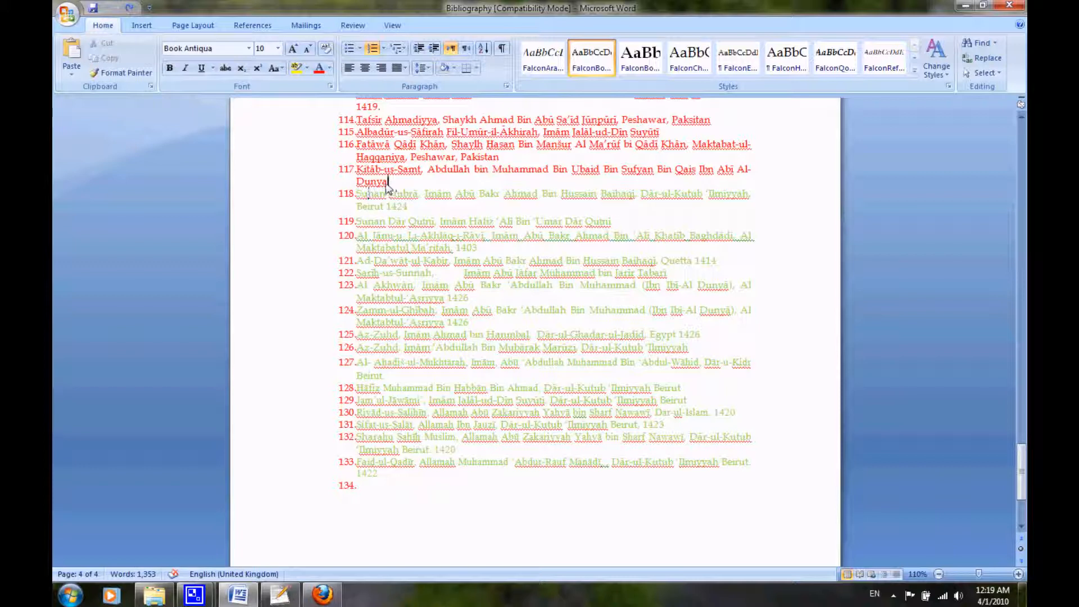
{"action": "double_click", "coordinate": [336, 176]}
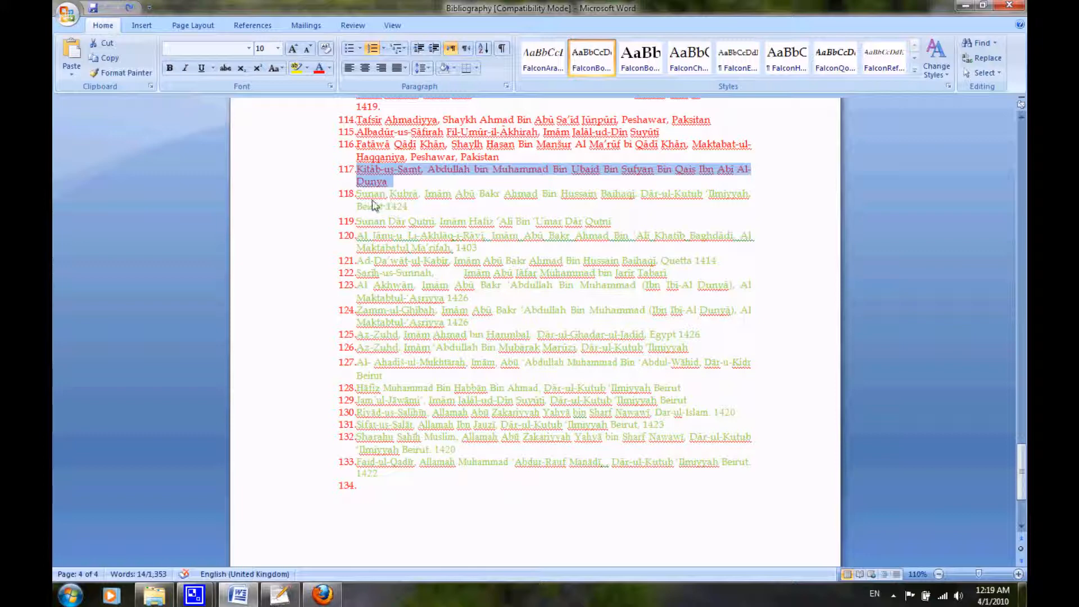
Copy entry 118, Sunan Kubrā, from the Word document and paste it a few lines below the closing Sources tag in the XML file.
{"action": "mouse_move", "coordinate": [355, 195]}
{"action": "left_mouse_down"}
{"action": "mouse_move", "coordinate": [419, 205]}
{"action": "mouse_move", "coordinate": [358, 213]}
{"action": "left_mouse_up"}
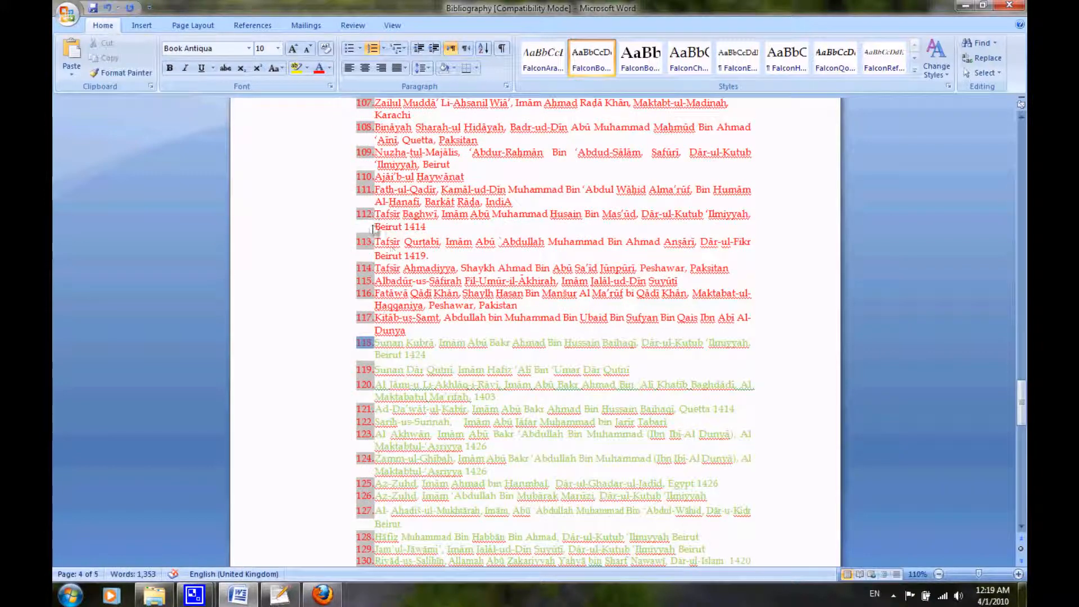
{"action": "key", "text": "ctrl+z"}
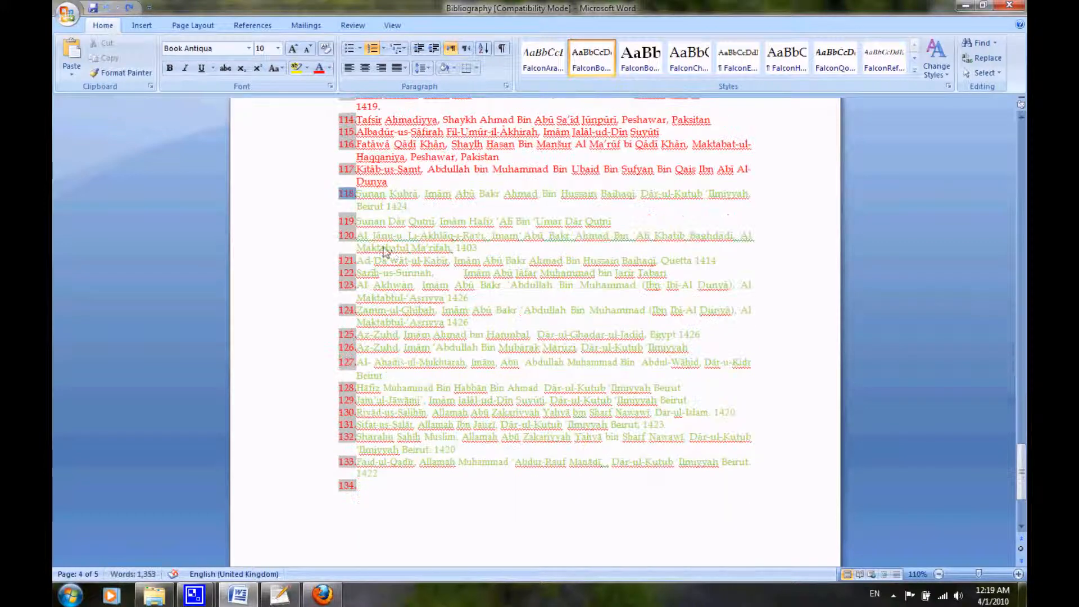
{"action": "left_click_drag", "start_coordinate": [357, 194], "coordinate": [410, 213]}
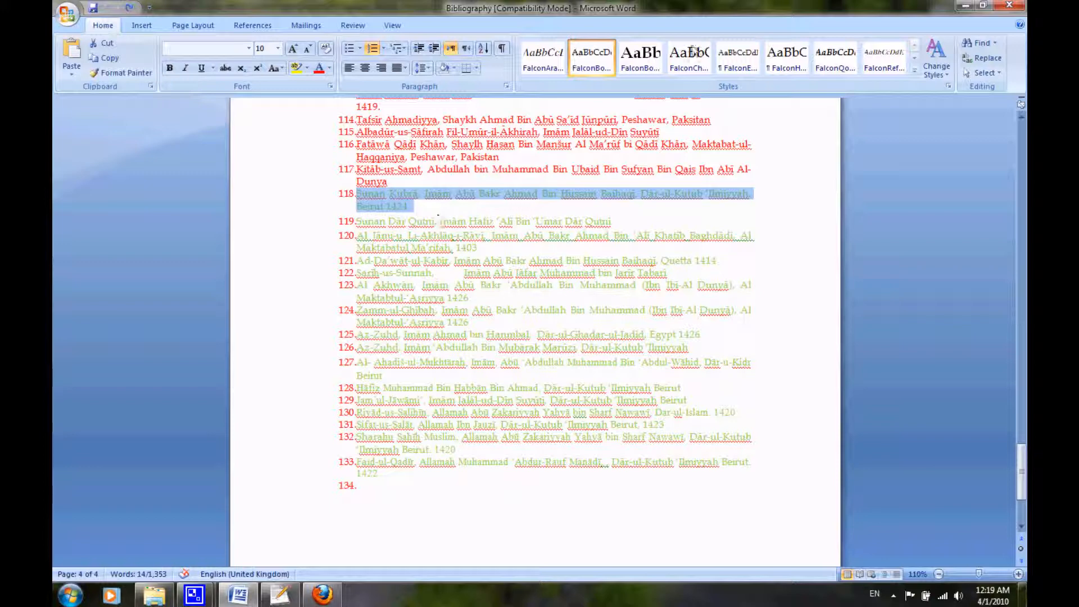
{"action": "left_click", "coordinate": [965, 5]}
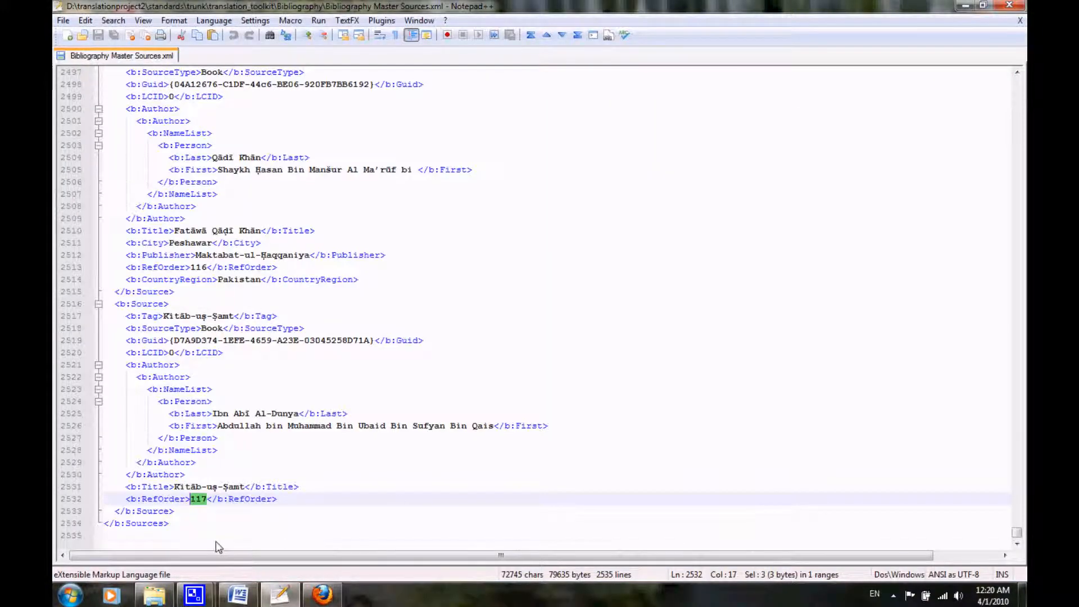
{"action": "key", "text": "Return"}
{"action": "key", "text": "Return"}
{"action": "key", "text": "Return"}
{"action": "key", "text": "Return"}
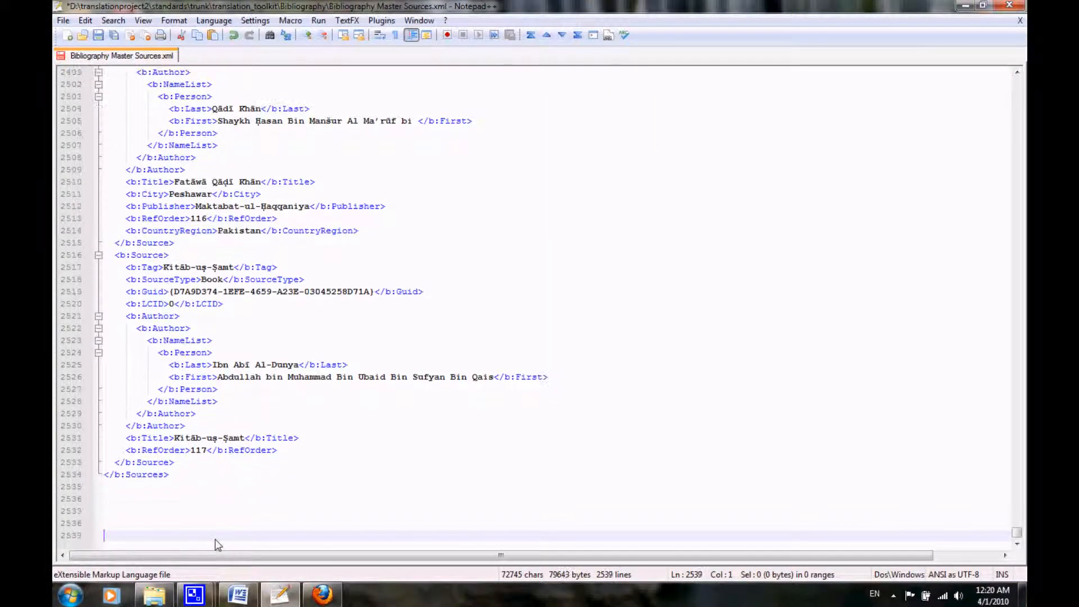
{"action": "key", "text": "ctrl+v"}
{"action": "left_click", "coordinate": [201, 526]}
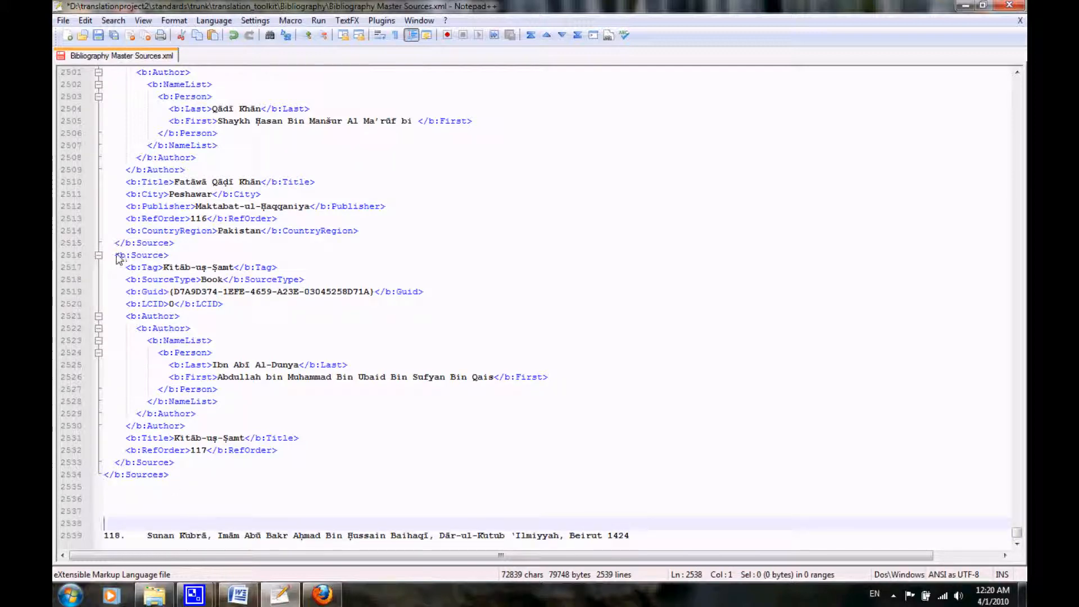
Examine the extent of the last Source block by collapsing and expanding it and matching its opening tag to the closing one.
{"action": "left_click_drag", "start_coordinate": [114, 256], "coordinate": [170, 258]}
{"action": "left_click", "coordinate": [98, 256]}
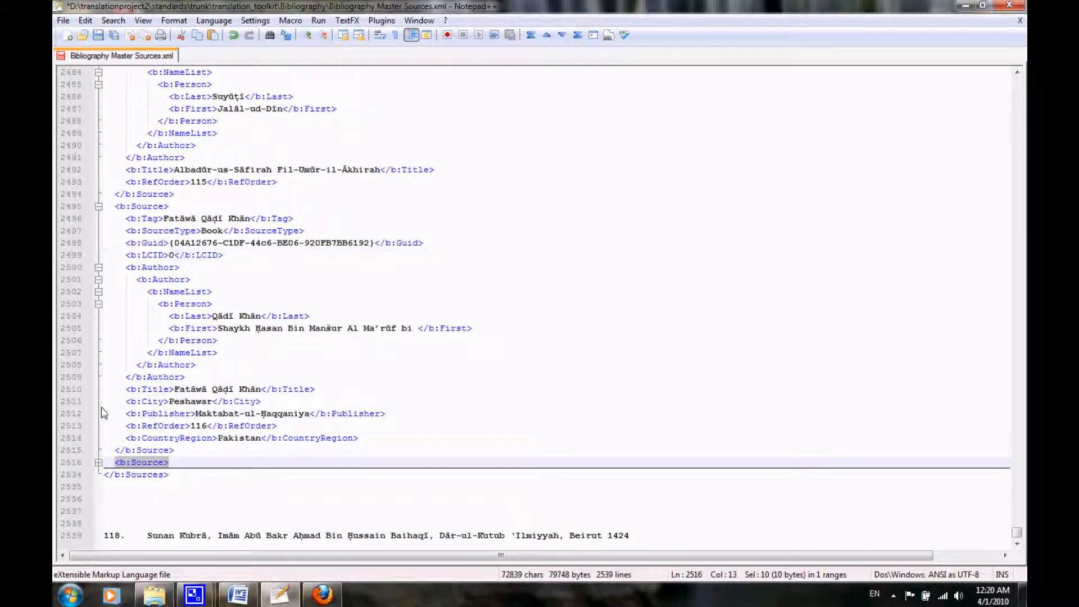
{"action": "left_click", "coordinate": [99, 464]}
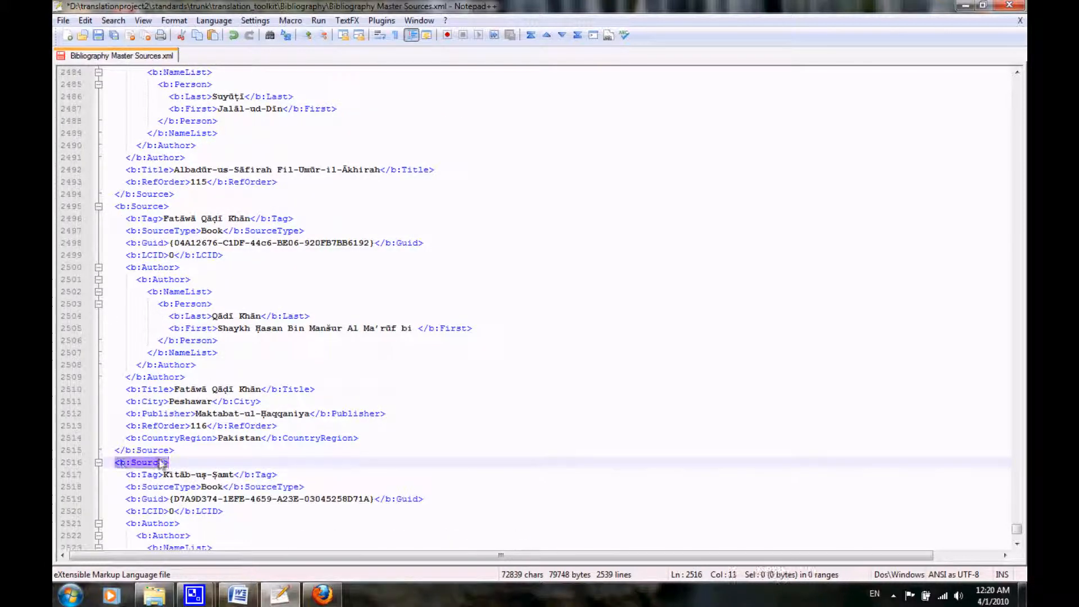
{"action": "left_click", "coordinate": [130, 462]}
{"action": "scroll", "coordinate": [129, 469], "scroll_direction": "down", "scroll_amount": 6}
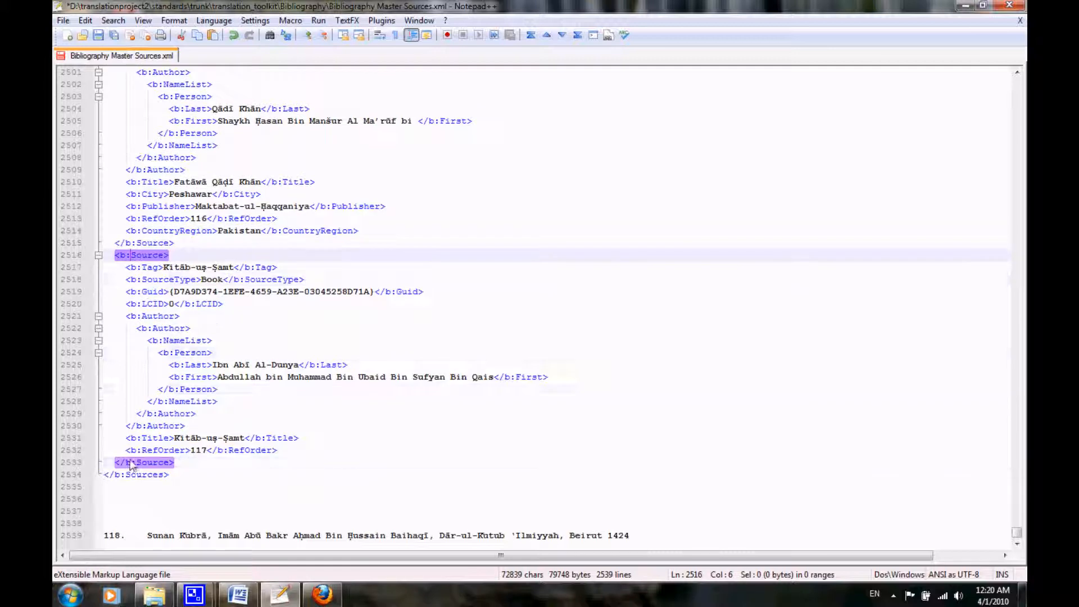
Duplicate the whole last Source block, Kitāb-uṣ-Ṣamt, placing the copy directly beneath it and before the closing Sources tag.
{"action": "left_click_drag", "start_coordinate": [122, 463], "coordinate": [124, 463]}
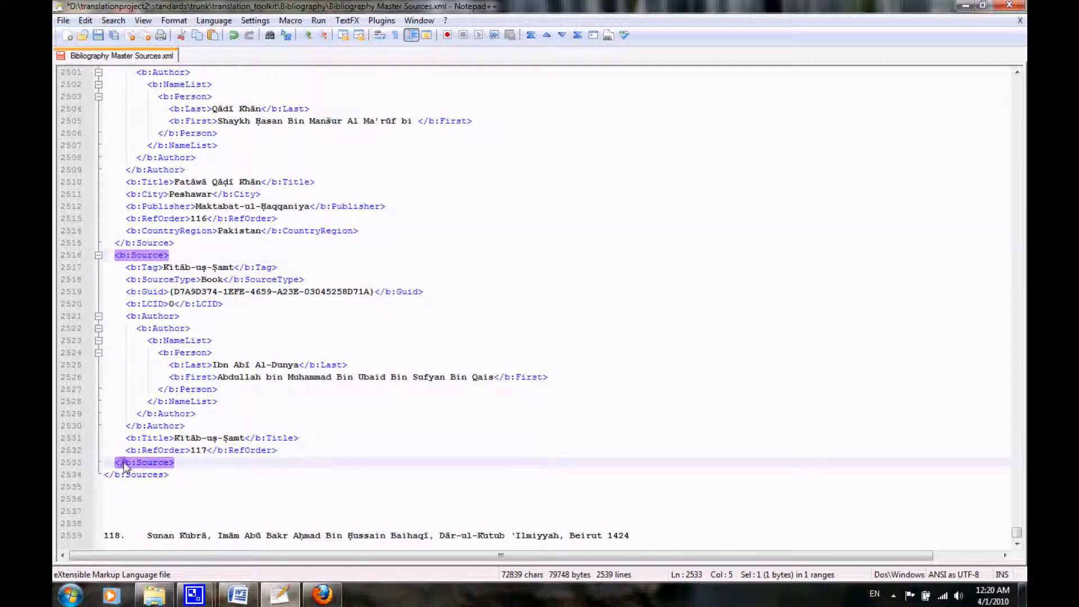
{"action": "left_click", "coordinate": [179, 467]}
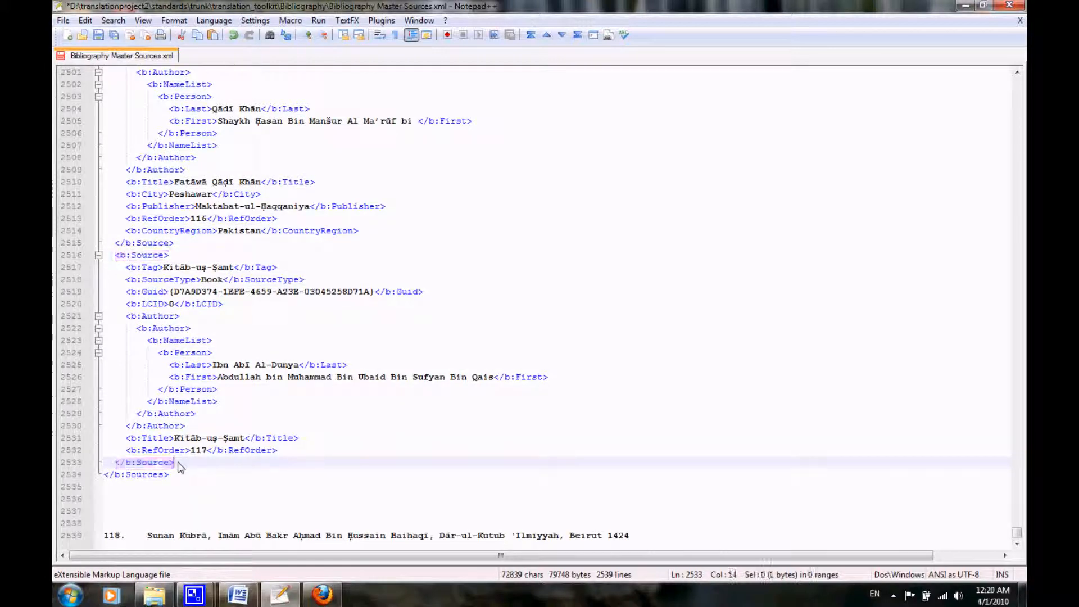
{"action": "left_click_drag", "start_coordinate": [125, 462], "coordinate": [102, 258]}
{"action": "key", "text": "ctrl+c"}
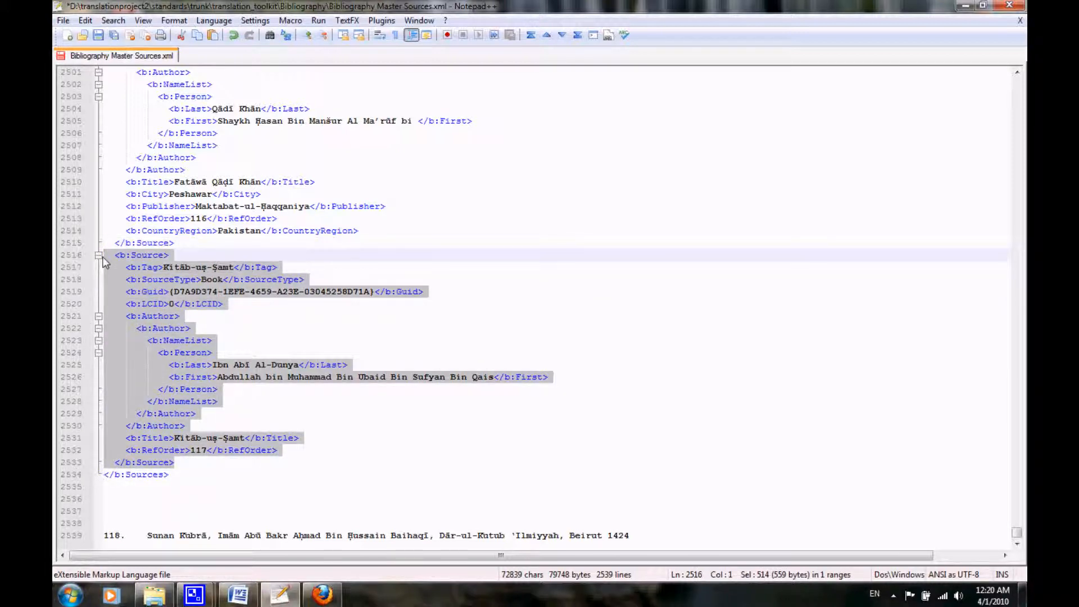
{"action": "left_click", "coordinate": [175, 462]}
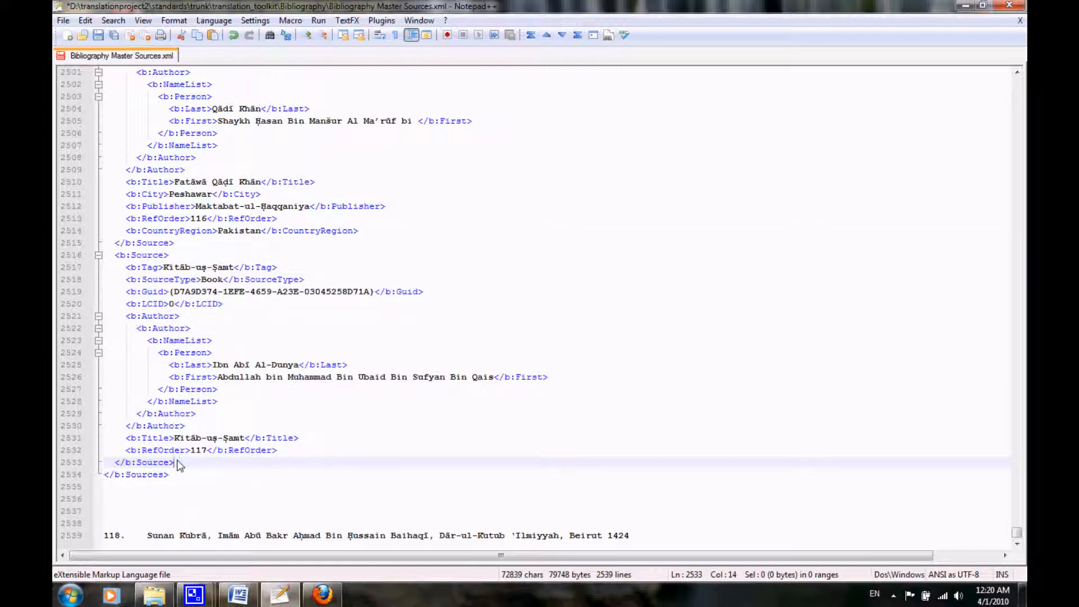
{"action": "key", "text": "Return"}
{"action": "key", "text": "ctrl+v"}
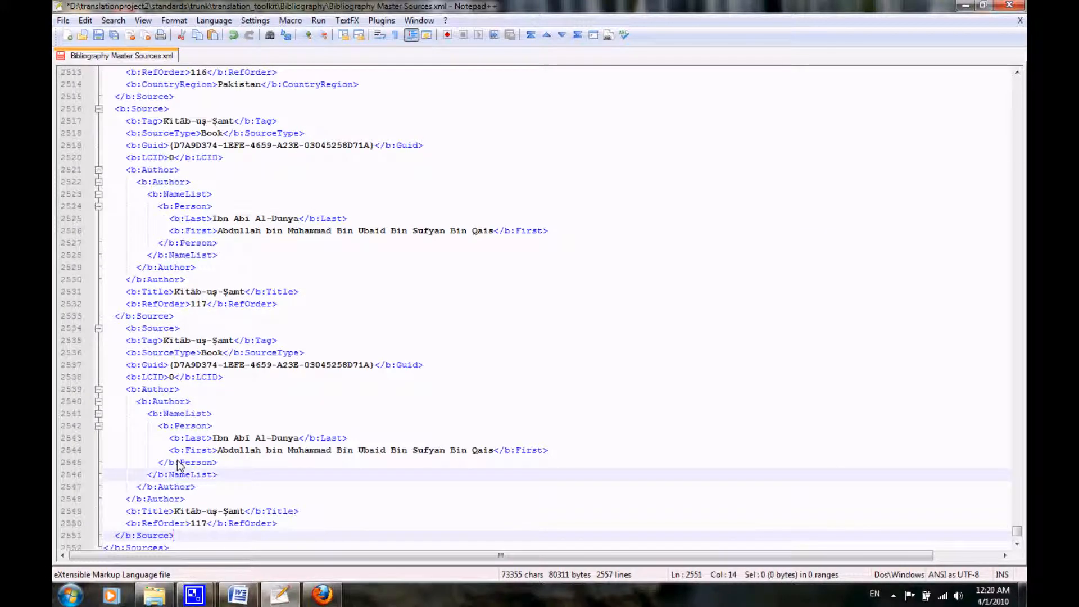
Clear the Tag text and the Guid value, including its braces, in the duplicated Source block.
{"action": "left_click_drag", "start_coordinate": [163, 304], "coordinate": [230, 306]}
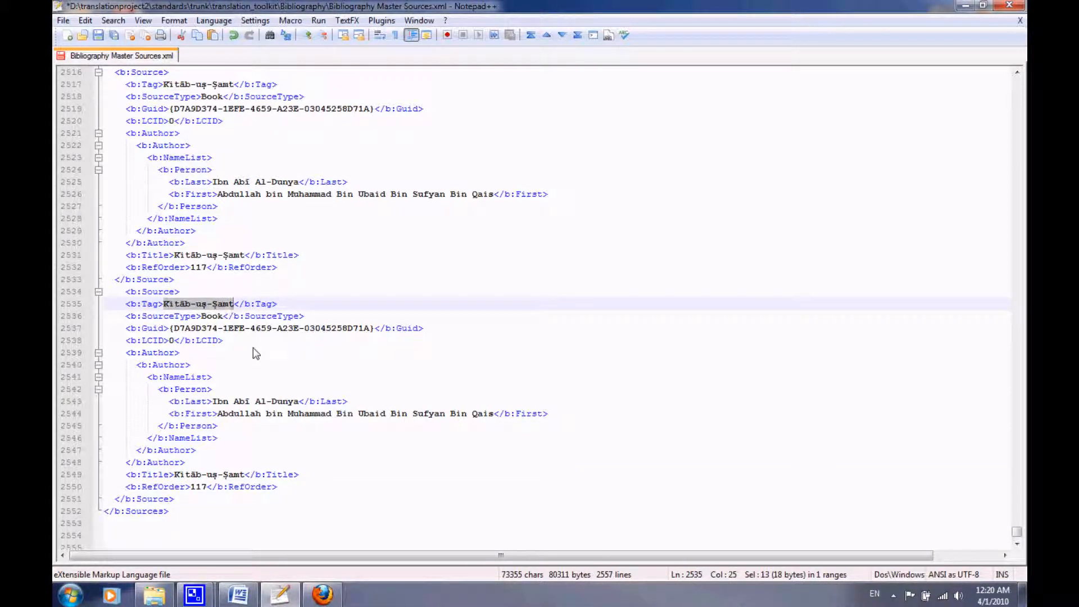
{"action": "key", "text": "Delete"}
{"action": "key", "text": "Down"}
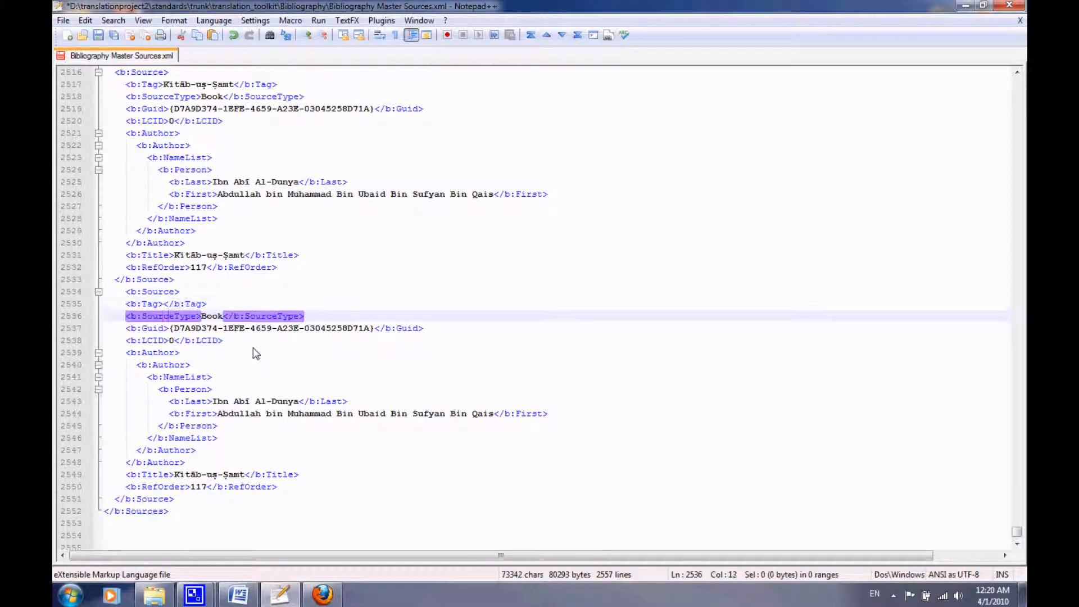
{"action": "key", "text": "Right"}
{"action": "key", "text": "Right"}
{"action": "key", "text": "Down"}
{"action": "key", "text": "Left"}
{"action": "key", "text": "shift+Right"}
{"action": "key", "text": "shift+Right"}
{"action": "key", "text": "shift+Right"}
{"action": "key", "text": "shift+Right"}
{"action": "key", "text": "shift+Right"}
{"action": "key", "text": "shift+Right"}
{"action": "key", "text": "shift+Right"}
{"action": "key", "text": "shift+Right"}
{"action": "key", "text": "shift+Right"}
{"action": "key", "text": "shift+Right"}
{"action": "key", "text": "shift+Right"}
{"action": "key", "text": "shift+Right"}
{"action": "key", "text": "shift+Right"}
{"action": "key", "text": "shift+Right"}
{"action": "key", "text": "shift+Right"}
{"action": "key", "text": "shift+Right"}
{"action": "key", "text": "shift+Right"}
{"action": "key", "text": "shift+Right"}
{"action": "key", "text": "shift+Right"}
{"action": "key", "text": "shift+Right"}
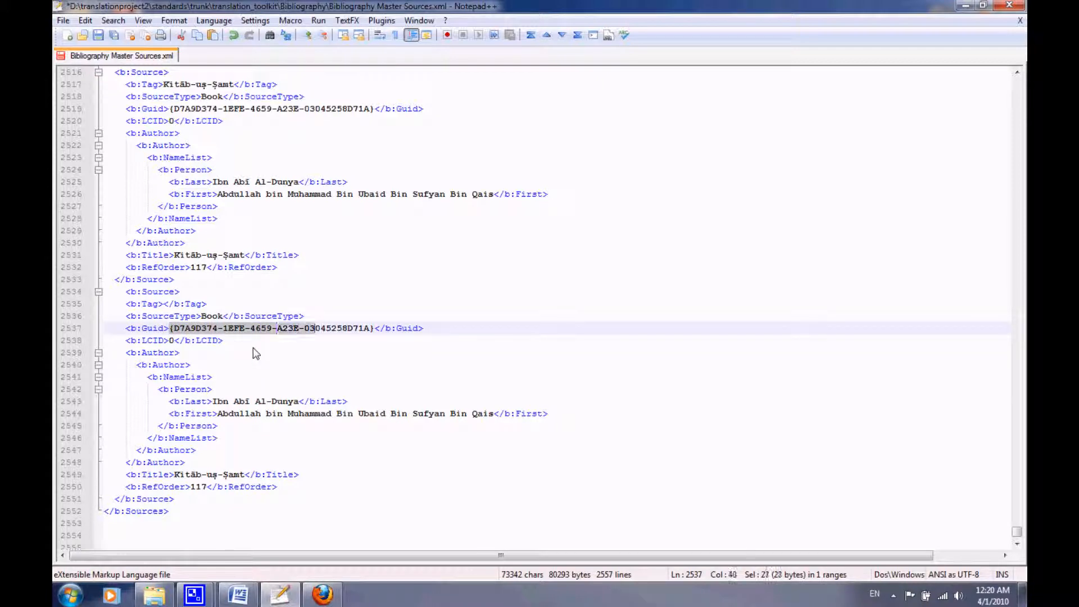
{"action": "key", "text": "shift+Right"}
{"action": "key", "text": "shift+Right"}
{"action": "key", "text": "shift+Right"}
{"action": "key", "text": "shift+Right"}
{"action": "key", "text": "shift+Right"}
{"action": "key", "text": "shift+Right"}
{"action": "key", "text": "shift+Right"}
{"action": "key", "text": "shift+Right"}
{"action": "key", "text": "shift+Right"}
{"action": "key", "text": "shift+Right"}
{"action": "key", "text": "shift+Right"}
{"action": "key", "text": "Delete"}
Clear the author's Last and First name values and the Title text in the duplicated Source block.
{"action": "key", "text": "Down"}
{"action": "key", "text": "Down"}
{"action": "key", "text": "Down"}
{"action": "key", "text": "Down"}
{"action": "key", "text": "Down"}
{"action": "key", "text": "Down"}
{"action": "key", "text": "Down"}
{"action": "key", "text": "Down"}
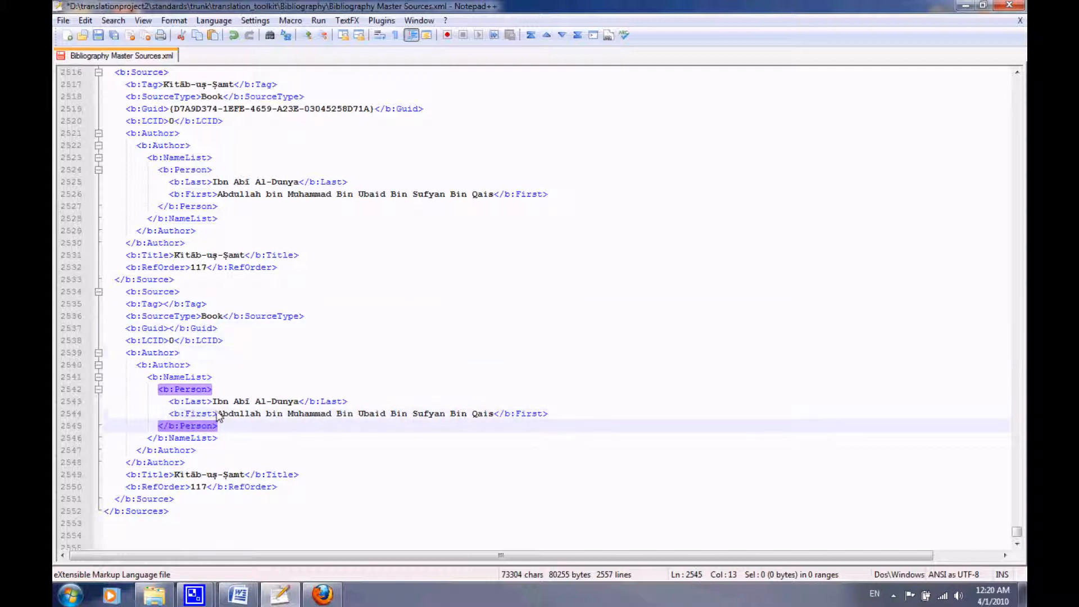
{"action": "left_click_drag", "start_coordinate": [213, 402], "coordinate": [300, 402]}
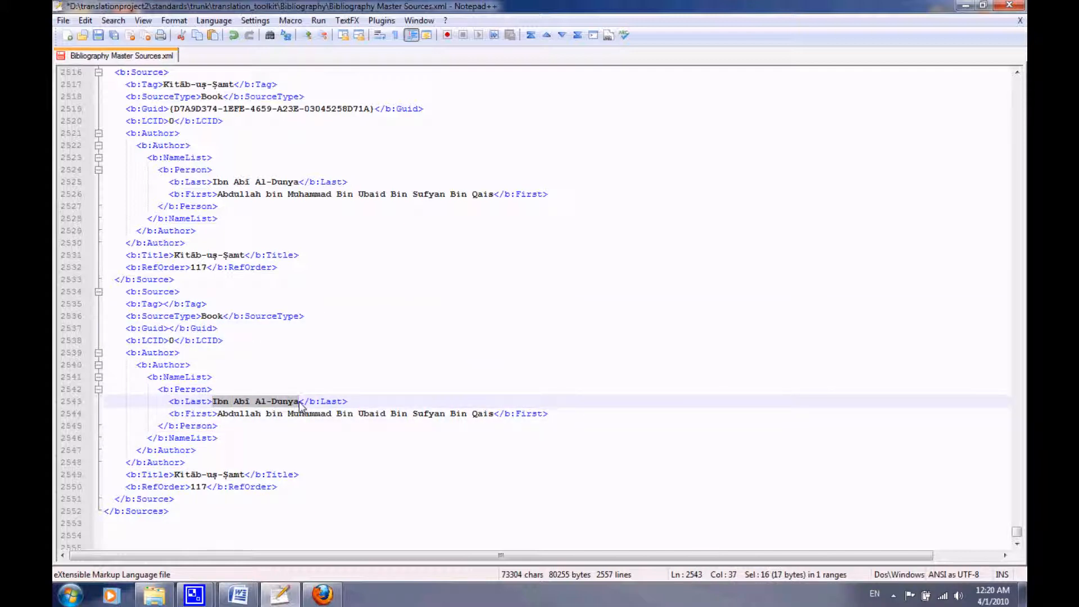
{"action": "key", "text": "Delete"}
{"action": "left_click_drag", "start_coordinate": [219, 414], "coordinate": [489, 416]}
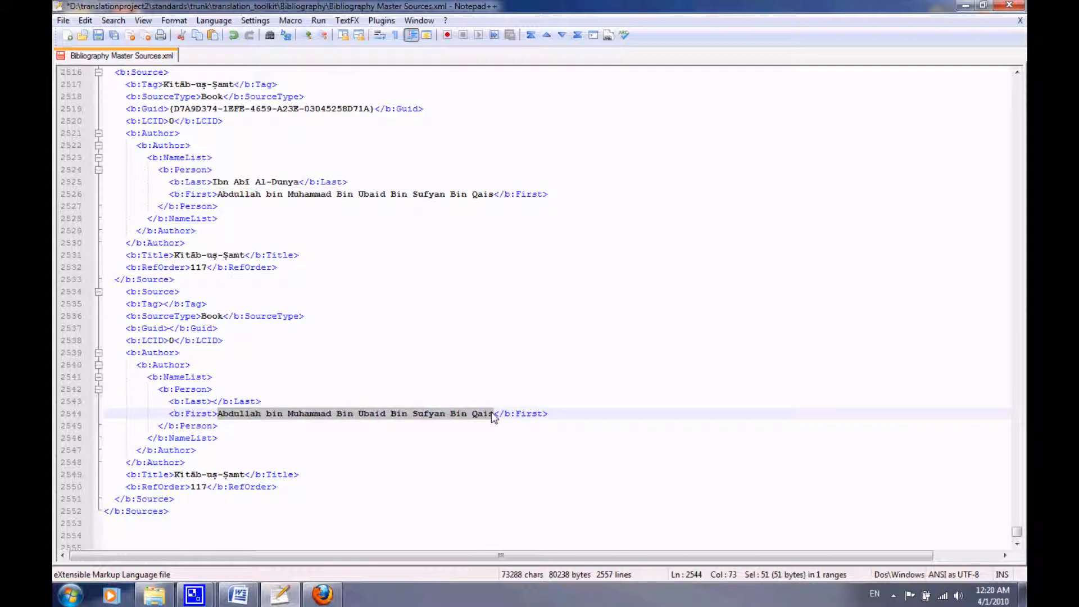
{"action": "key", "text": "Delete"}
{"action": "left_click_drag", "start_coordinate": [176, 478], "coordinate": [250, 479]}
{"action": "key", "text": "Delete"}
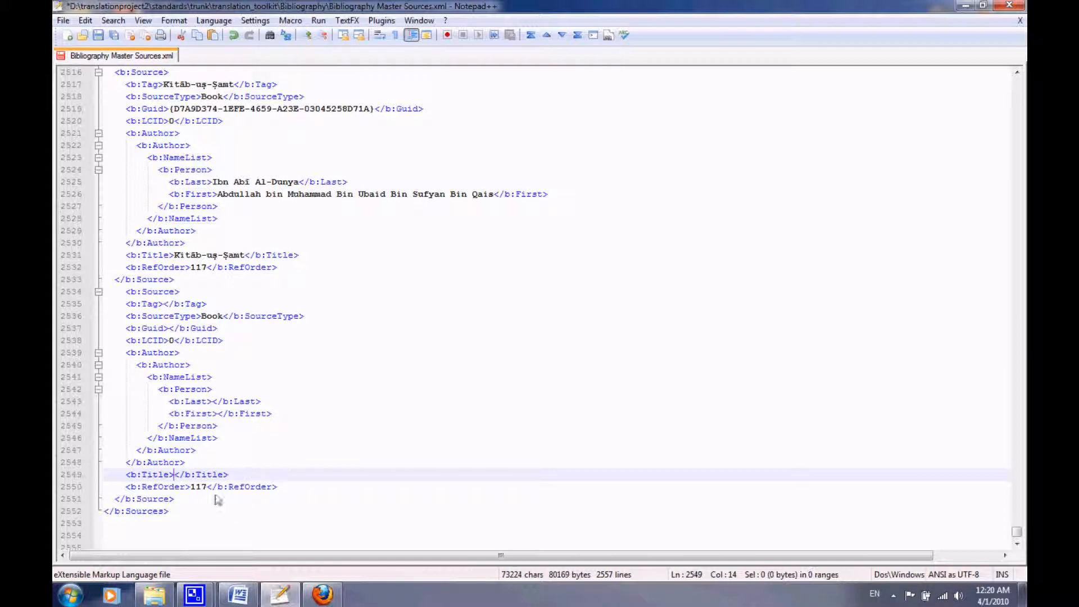
Set the duplicated source's RefOrder to 118.
{"action": "left_click", "coordinate": [207, 487]}
{"action": "key", "text": "BackSpace"}
{"action": "type", "text": "8"}
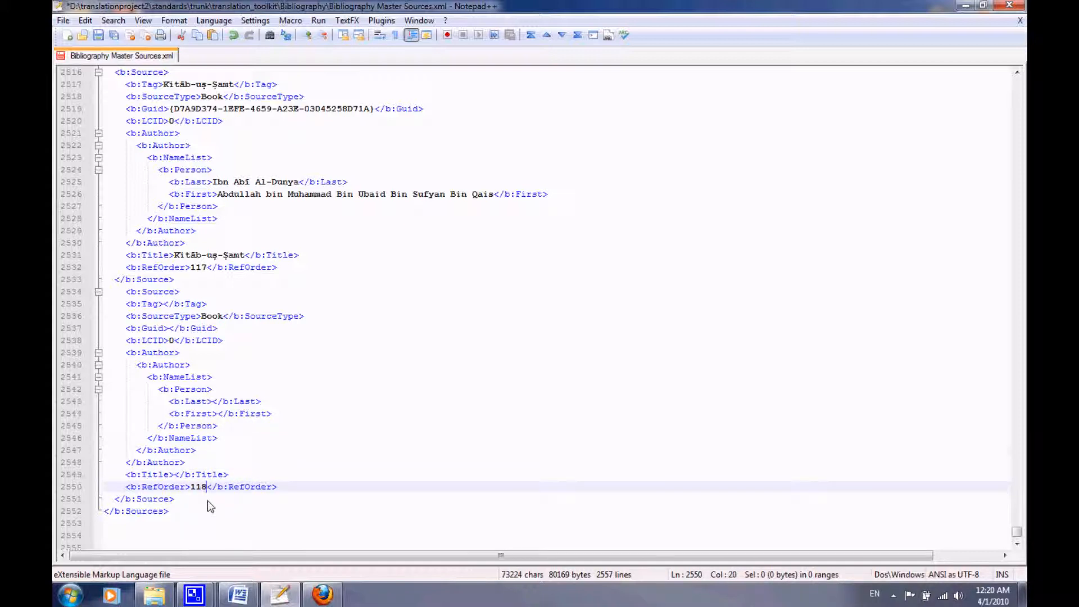
Copy the title Sunan Kubrā from the pasted entry 118 into the new source's empty Tag and Title elements.
{"action": "scroll", "coordinate": [207, 500], "scroll_direction": "down", "scroll_amount": 1}
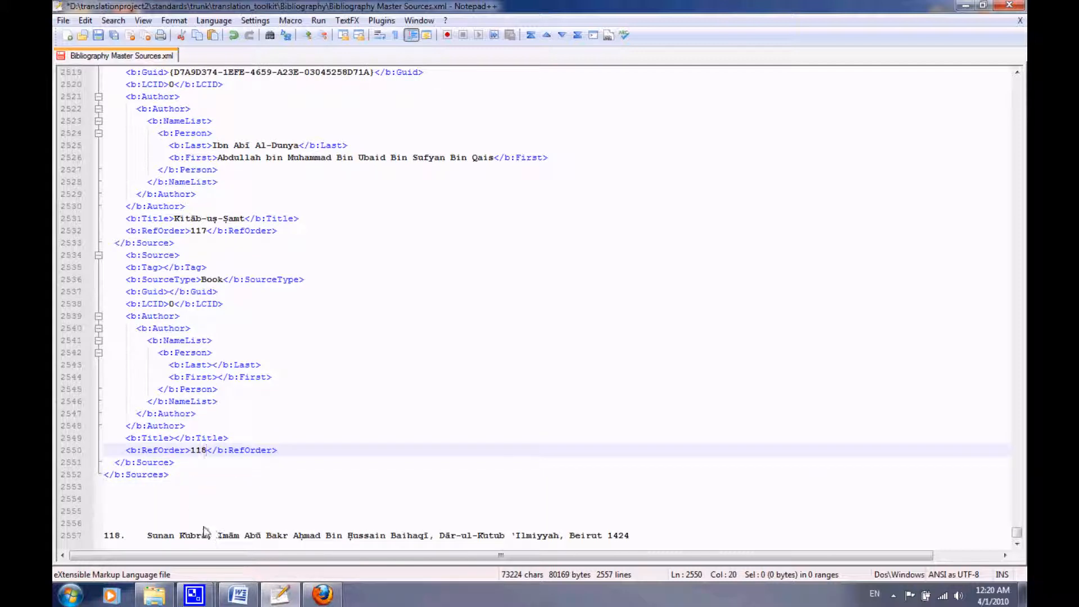
{"action": "left_click_drag", "start_coordinate": [147, 538], "coordinate": [211, 543]}
{"action": "key", "text": "ctrl+c"}
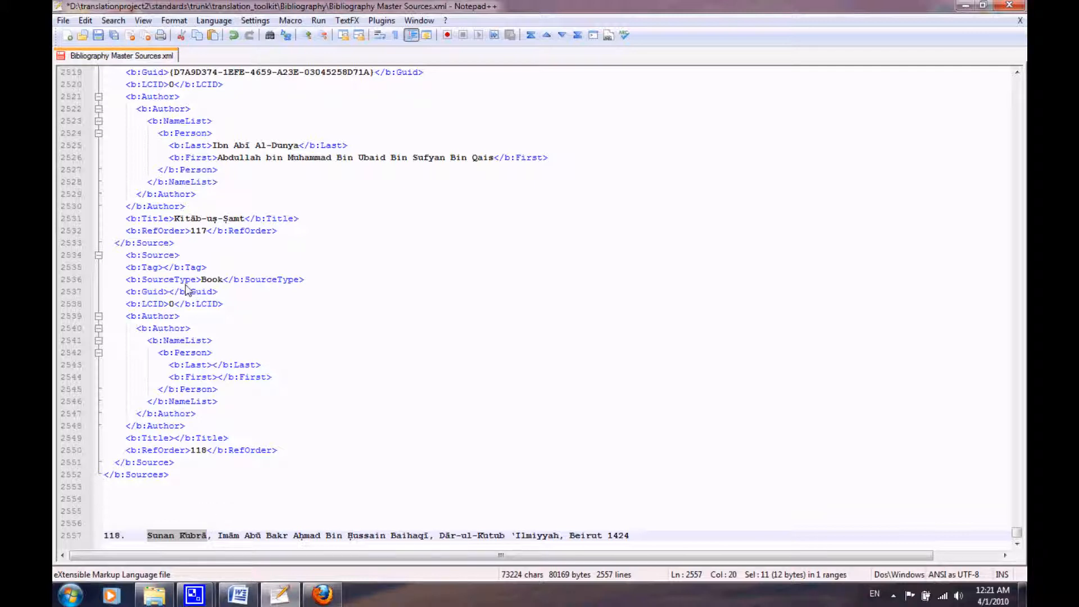
{"action": "left_click", "coordinate": [167, 268]}
{"action": "key", "text": "ctrl+v"}
{"action": "left_click", "coordinate": [174, 439]}
{"action": "key", "text": "ctrl+v"}
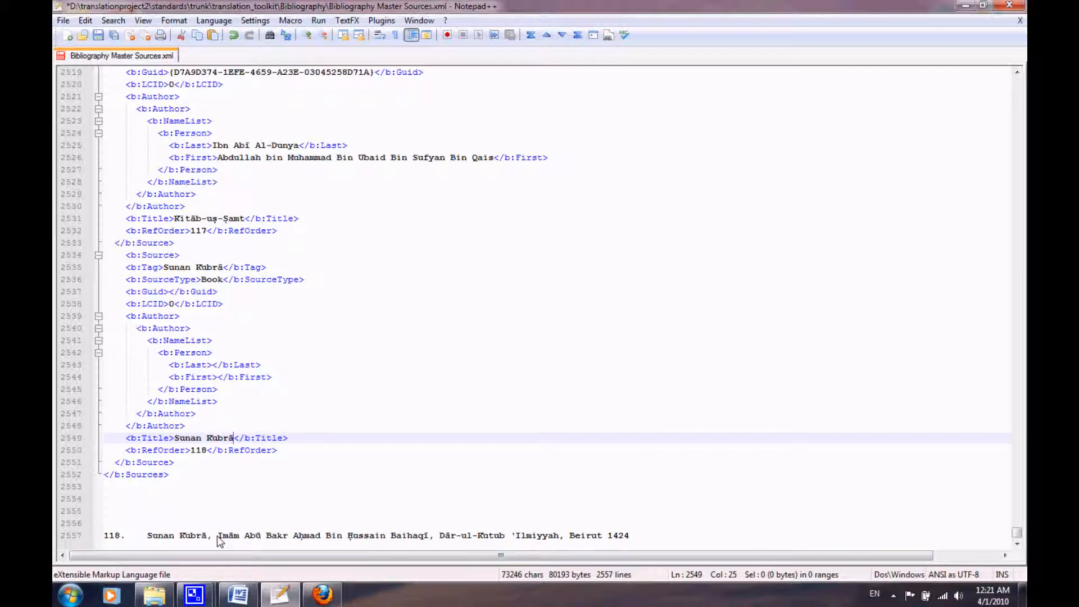
Copy Baihaqī from entry 118 into the new source's Last element and Imām Abū Bakr Aḥmad Bin Ḥussain into its First element.
{"action": "left_click_drag", "start_coordinate": [346, 537], "coordinate": [431, 541]}
{"action": "key", "text": "ctrl+c"}
{"action": "left_click", "coordinate": [417, 538]}
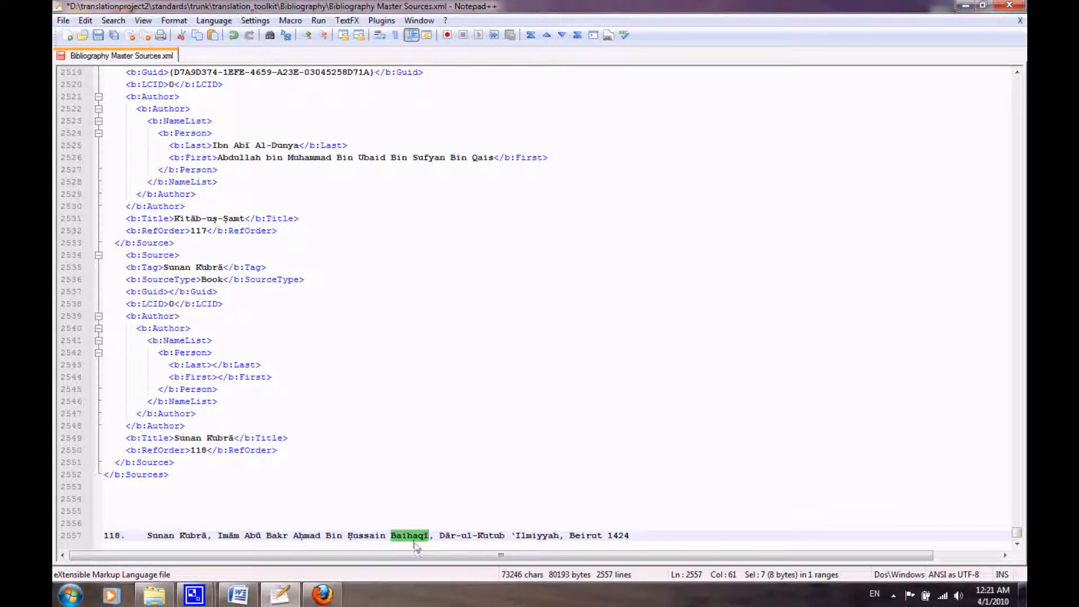
{"action": "left_click", "coordinate": [213, 365]}
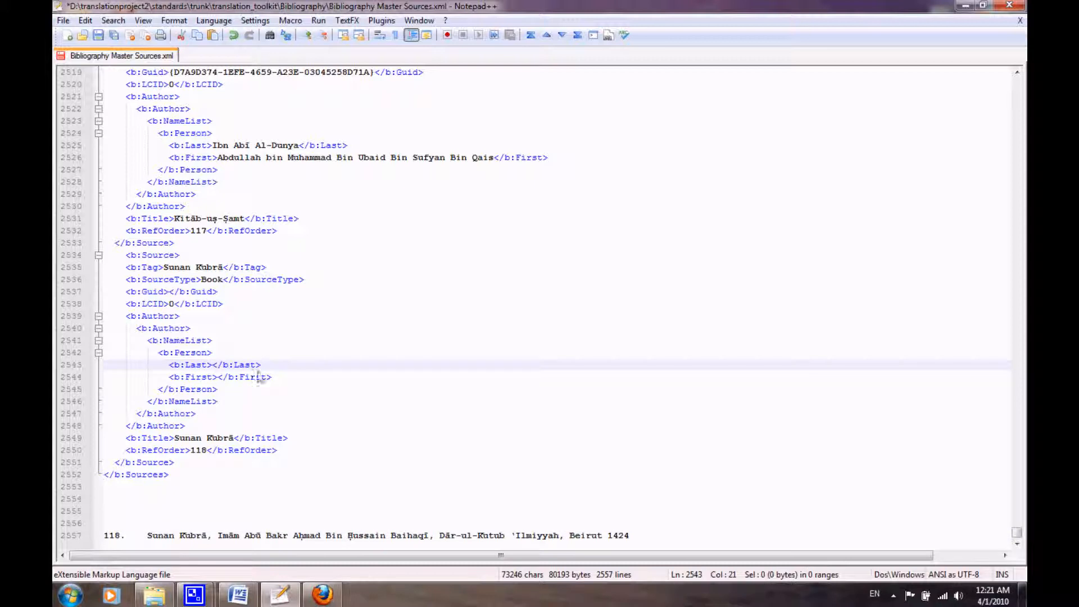
{"action": "key", "text": "ctrl+v"}
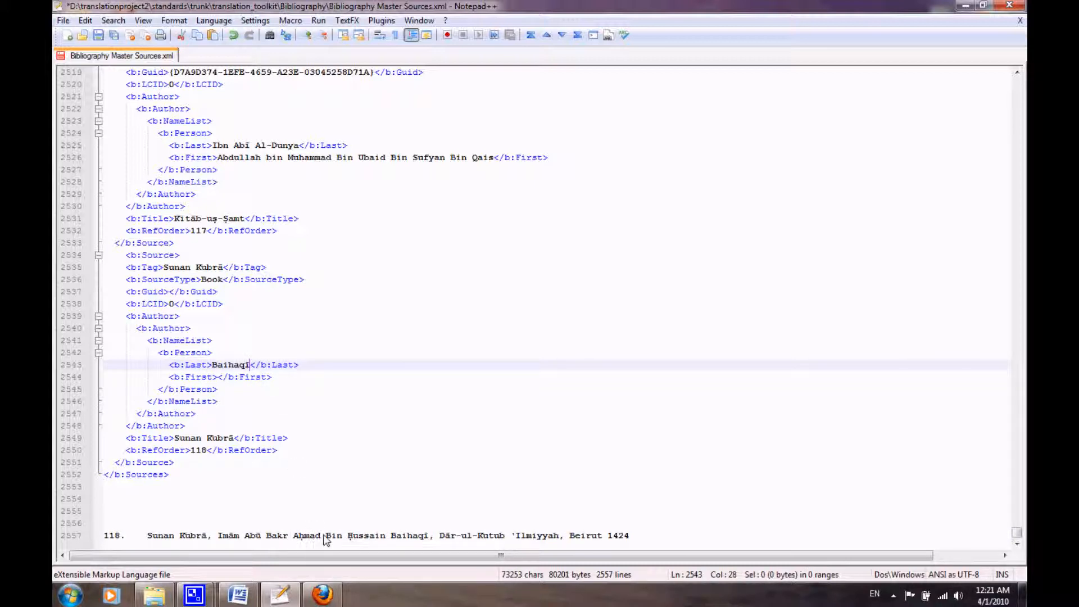
{"action": "left_click_drag", "start_coordinate": [217, 538], "coordinate": [387, 539]}
{"action": "key", "text": "ctrl+c"}
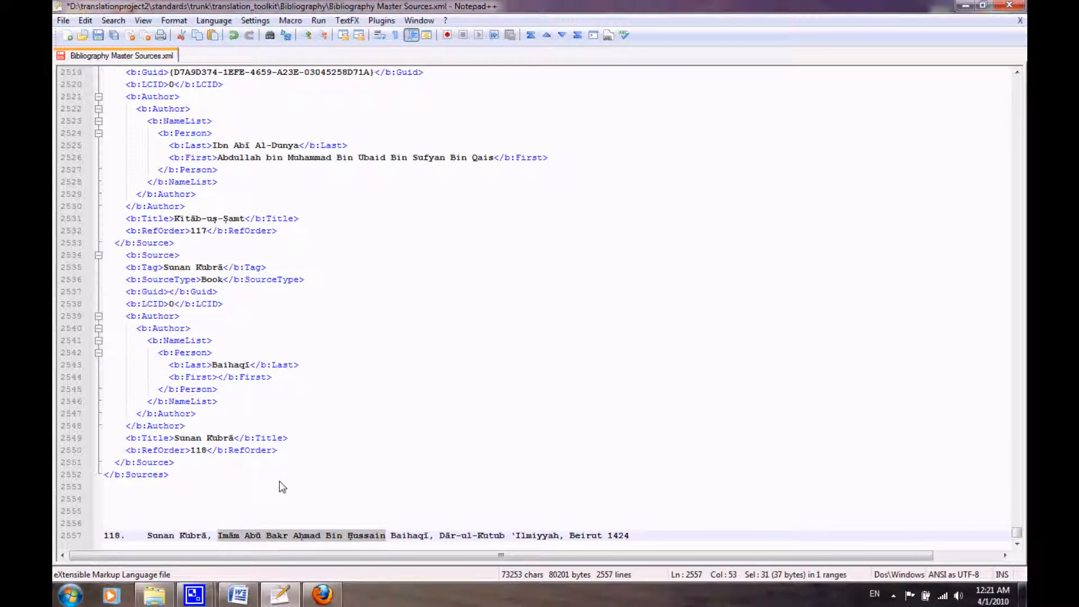
{"action": "left_click", "coordinate": [223, 377]}
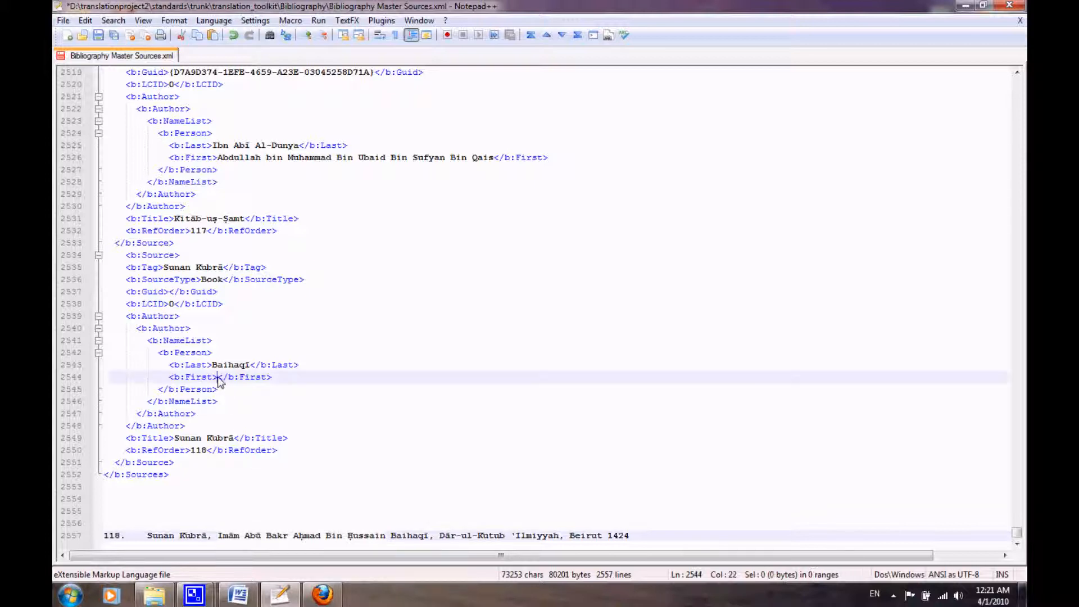
{"action": "key", "text": "ctrl+v"}
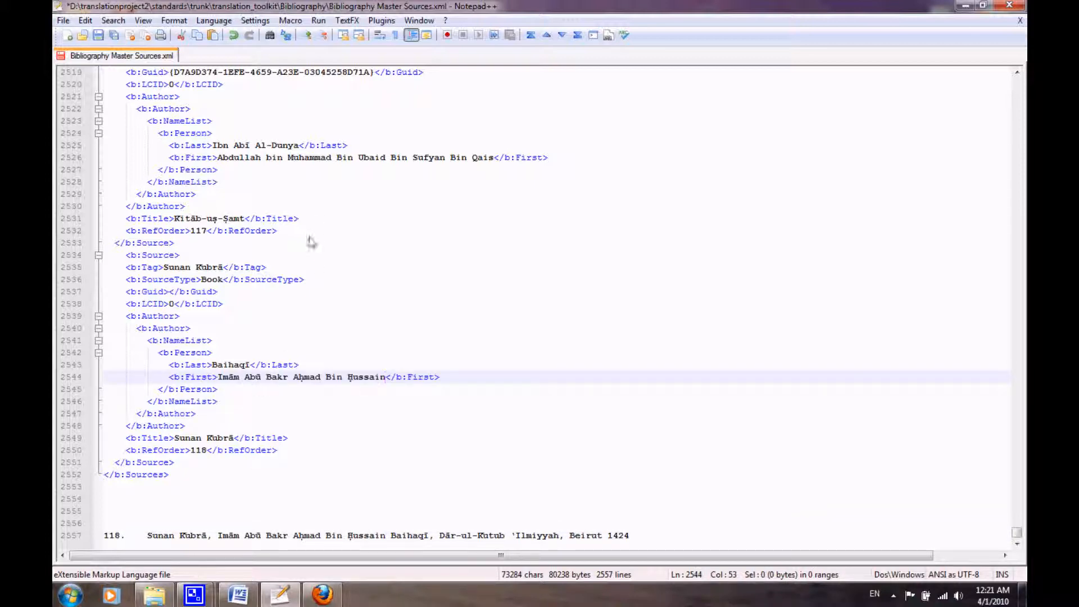
Find the Tafsīr Aḥmadiyya source higher up and copy its whole Middle name line.
{"action": "scroll", "coordinate": [314, 275], "scroll_direction": "up", "scroll_amount": 4}
{"action": "scroll", "coordinate": [314, 274], "scroll_direction": "up", "scroll_amount": 4}
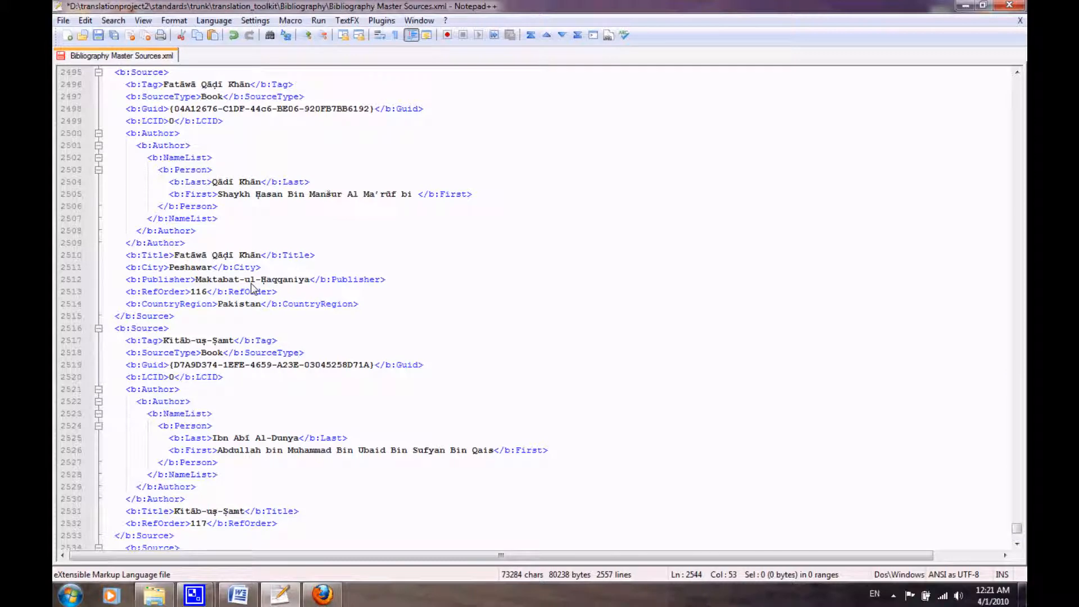
{"action": "scroll", "coordinate": [172, 200], "scroll_direction": "up", "scroll_amount": 1}
{"action": "scroll", "coordinate": [171, 200], "scroll_direction": "up", "scroll_amount": 12}
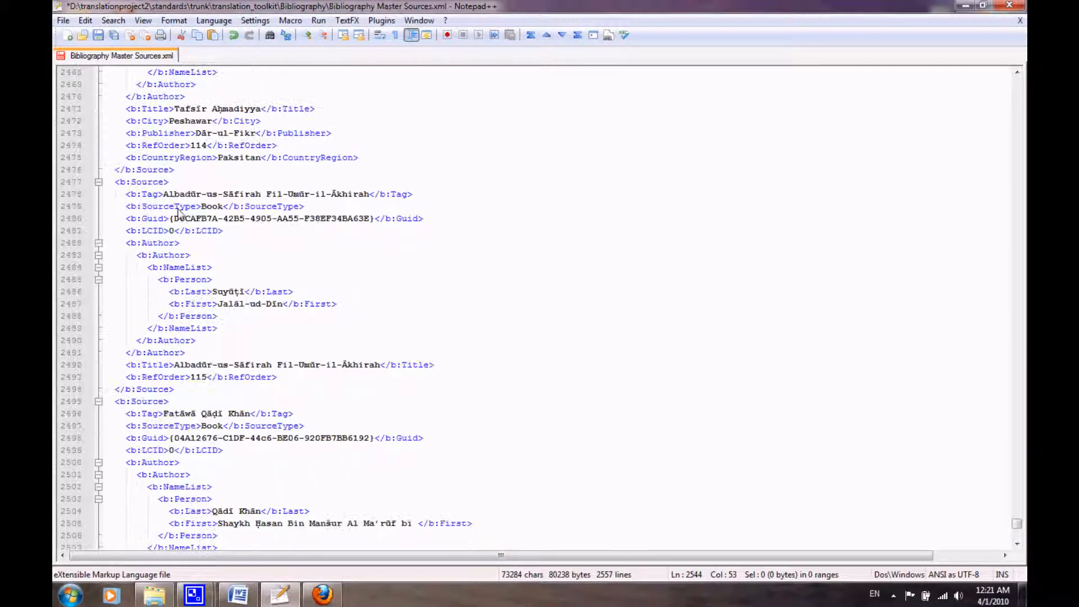
{"action": "mouse_move", "coordinate": [170, 194]}
{"action": "left_mouse_down"}
{"action": "mouse_move", "coordinate": [306, 194]}
{"action": "mouse_move", "coordinate": [172, 205]}
{"action": "left_mouse_up"}
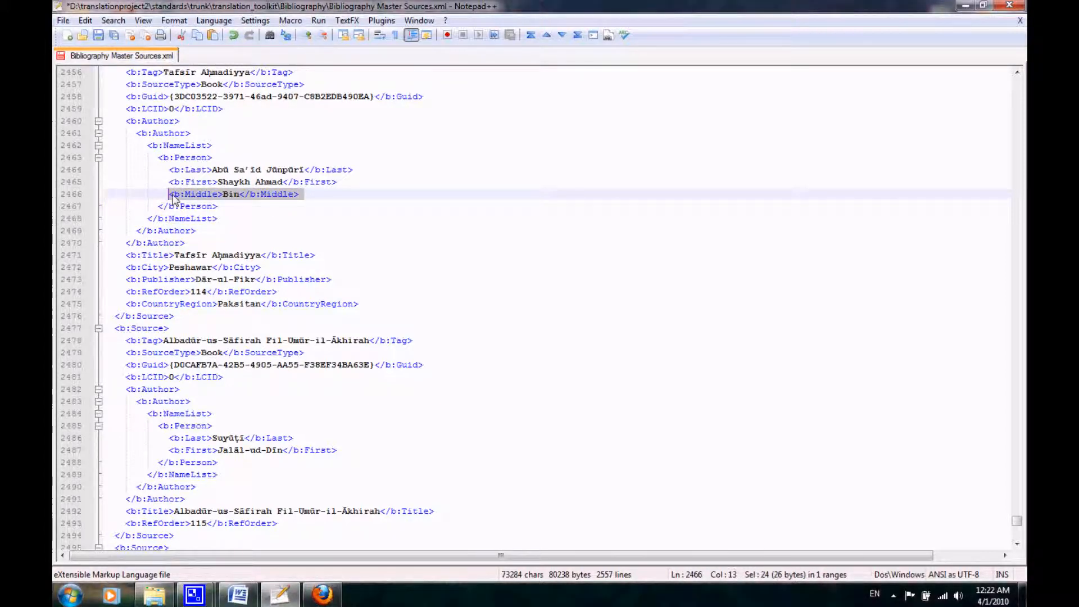
{"action": "left_click", "coordinate": [172, 196]}
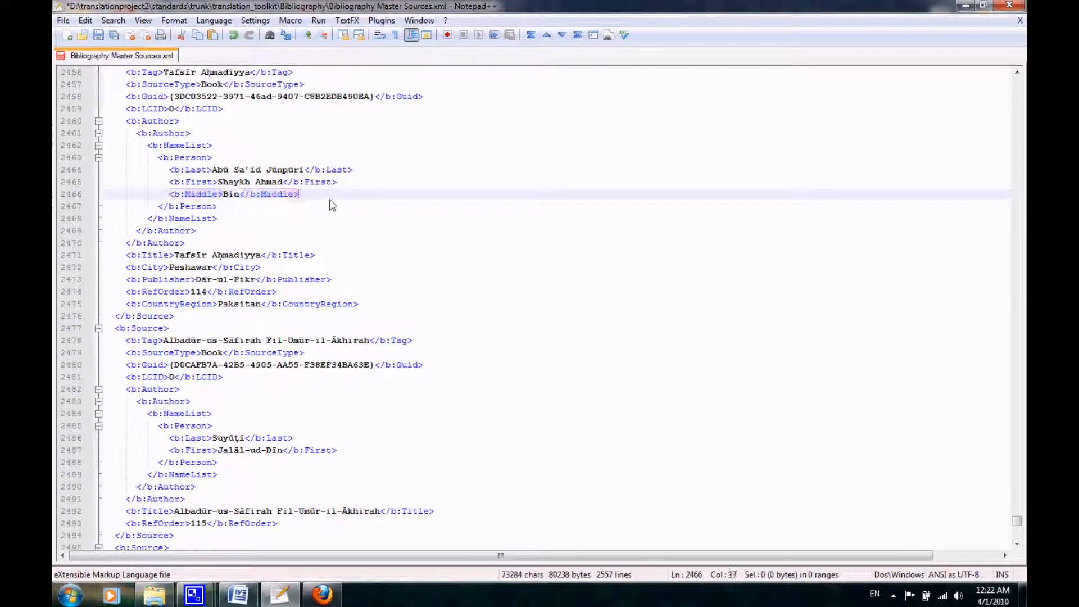
{"action": "left_click_drag", "start_coordinate": [244, 198], "coordinate": [95, 195]}
{"action": "key", "text": "ctrl+c"}
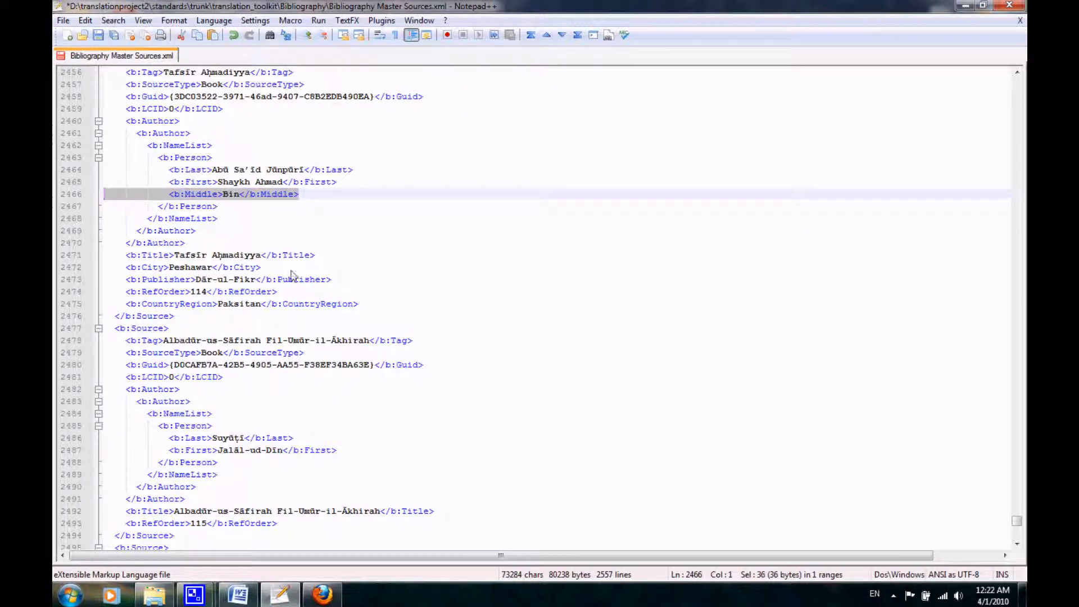
Paste the copied Middle line under the First line of the Sunan Kubrā source and align its indentation with that line.
{"action": "scroll", "coordinate": [324, 325], "scroll_direction": "down", "scroll_amount": 20}
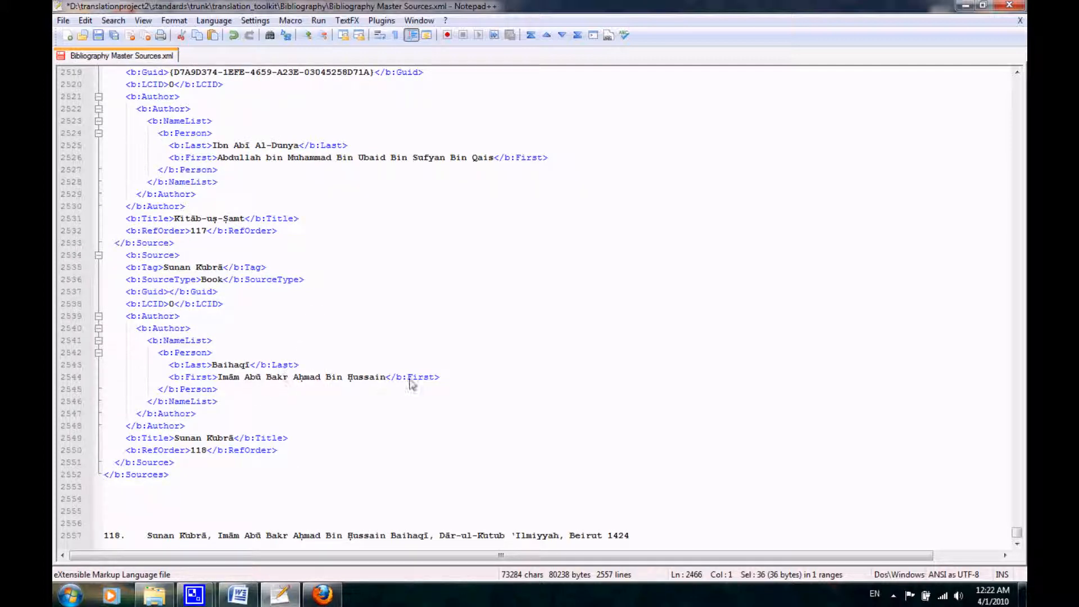
{"action": "left_click", "coordinate": [448, 384]}
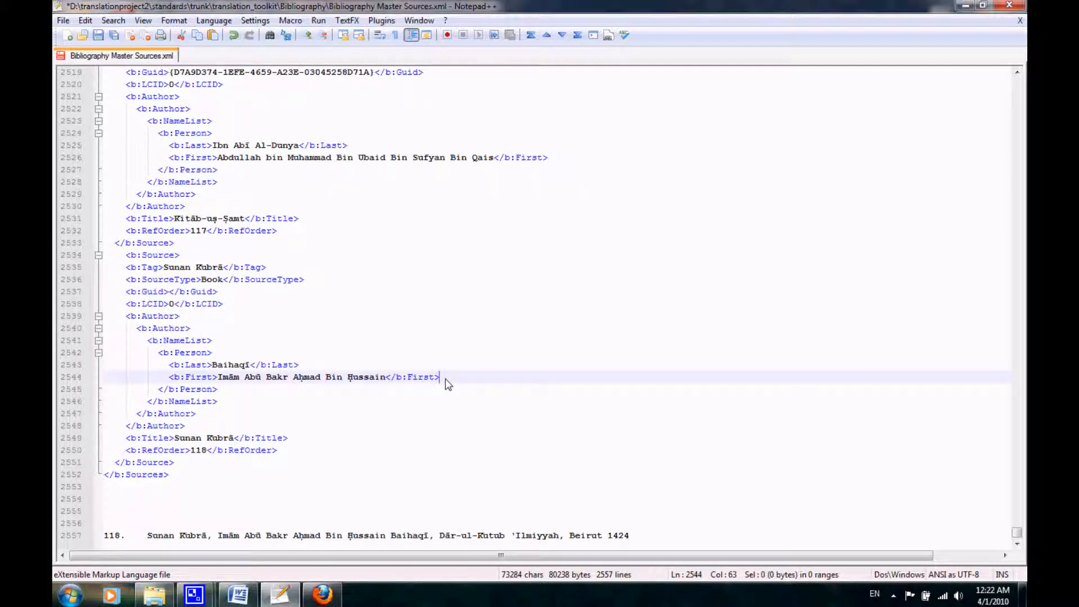
{"action": "key", "text": "Return"}
{"action": "key", "text": "ctrl+v"}
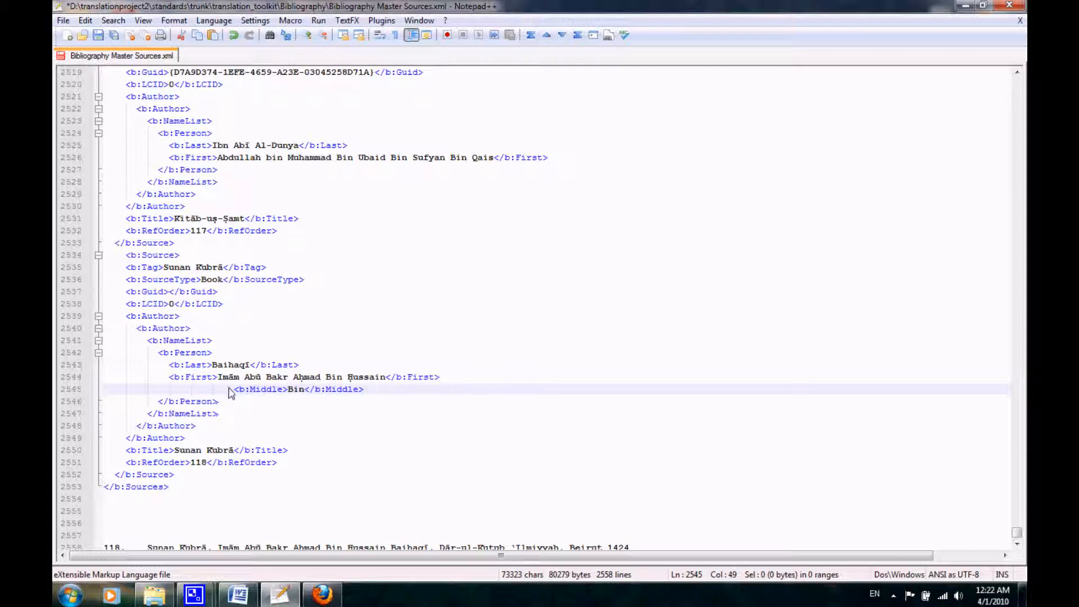
{"action": "key", "text": "BackSpace"}
{"action": "key", "text": "BackSpace"}
{"action": "key", "text": "BackSpace"}
{"action": "key", "text": "BackSpace"}
{"action": "key", "text": "BackSpace"}
{"action": "key", "text": "BackSpace"}
{"action": "key", "text": "BackSpace"}
{"action": "key", "text": "BackSpace"}
{"action": "key", "text": "BackSpace"}
{"action": "key", "text": "BackSpace"}
{"action": "key", "text": "BackSpace"}
{"action": "key", "text": "BackSpace"}
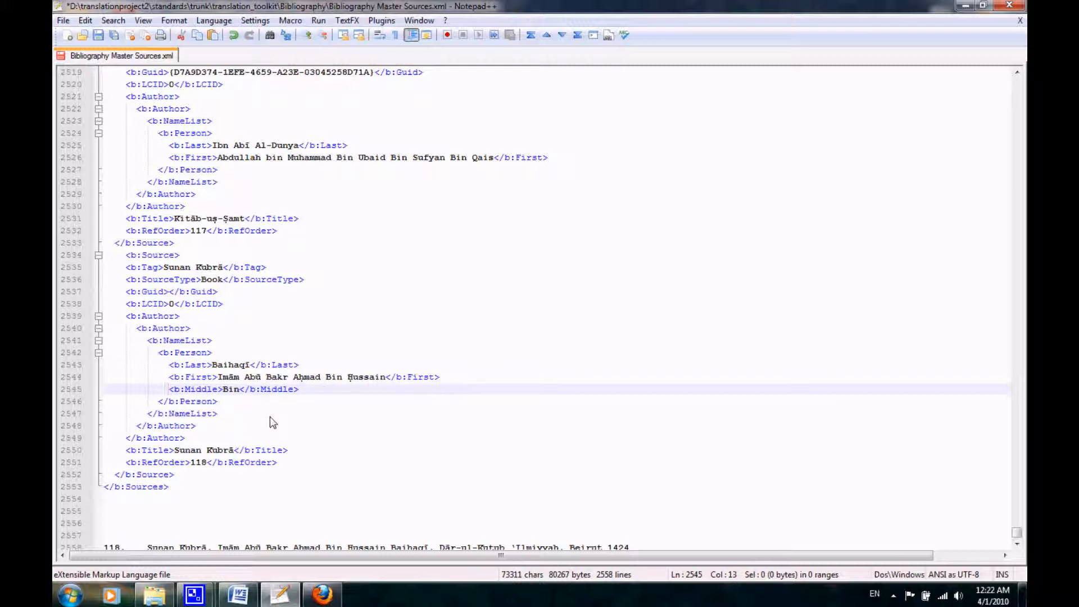
Move Bin Ḥussain from the Sunan Kubrā source's First element into its Middle element, replacing Bin and keeping the opening tag intact.
{"action": "left_click_drag", "start_coordinate": [326, 377], "coordinate": [387, 382]}
{"action": "key", "text": "ctrl+c"}
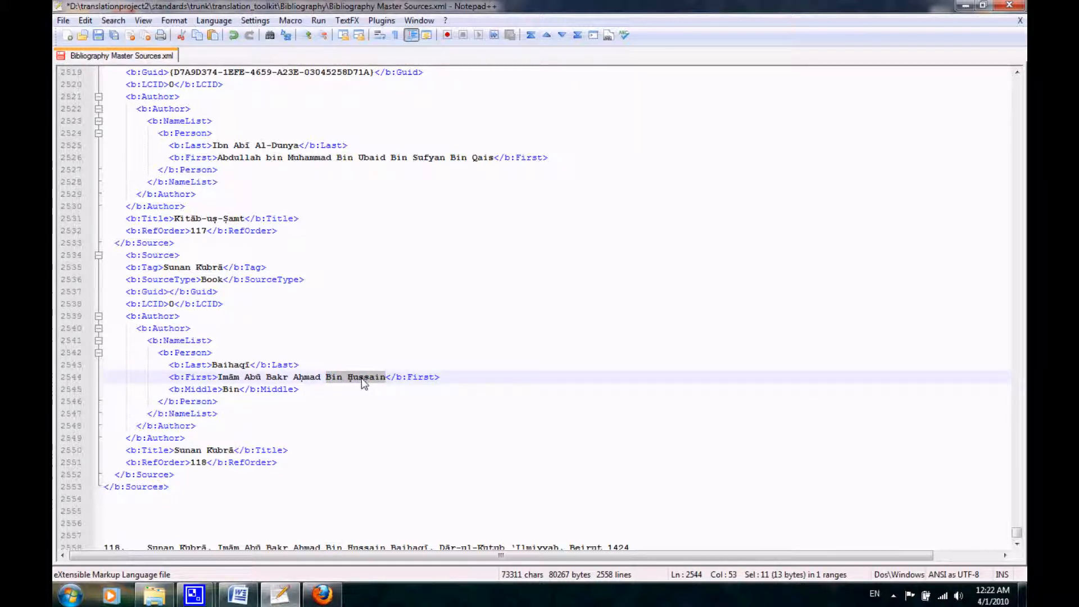
{"action": "left_click", "coordinate": [362, 382]}
{"action": "left_click_drag", "start_coordinate": [323, 378], "coordinate": [386, 378]}
{"action": "key", "text": "BackSpace"}
{"action": "key", "text": "BackSpace"}
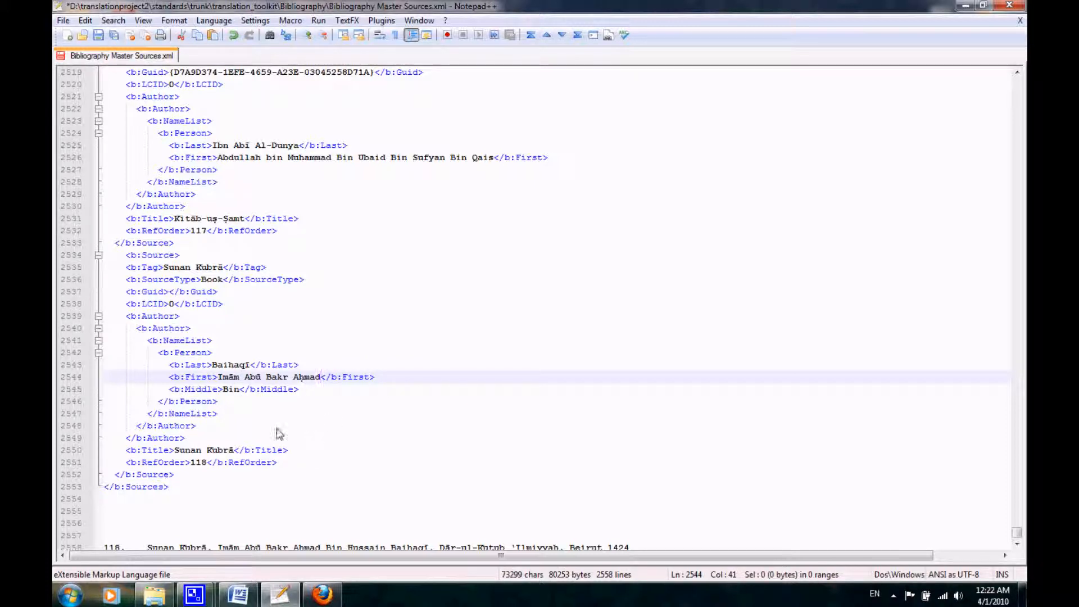
{"action": "double_click", "coordinate": [223, 389]}
{"action": "key", "text": "ctrl+v"}
{"action": "key", "text": "ctrl+s"}
{"action": "left_click", "coordinate": [217, 390]}
{"action": "type", "text": ">"}
{"action": "left_click", "coordinate": [279, 414]}
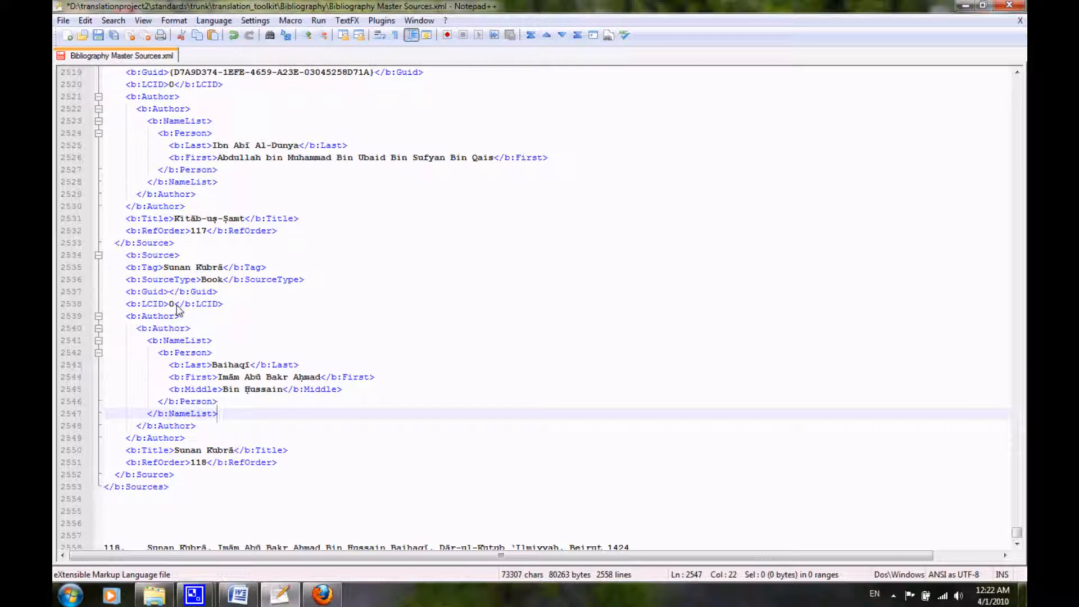
{"action": "scroll", "coordinate": [260, 399], "scroll_direction": "down", "scroll_amount": 1}
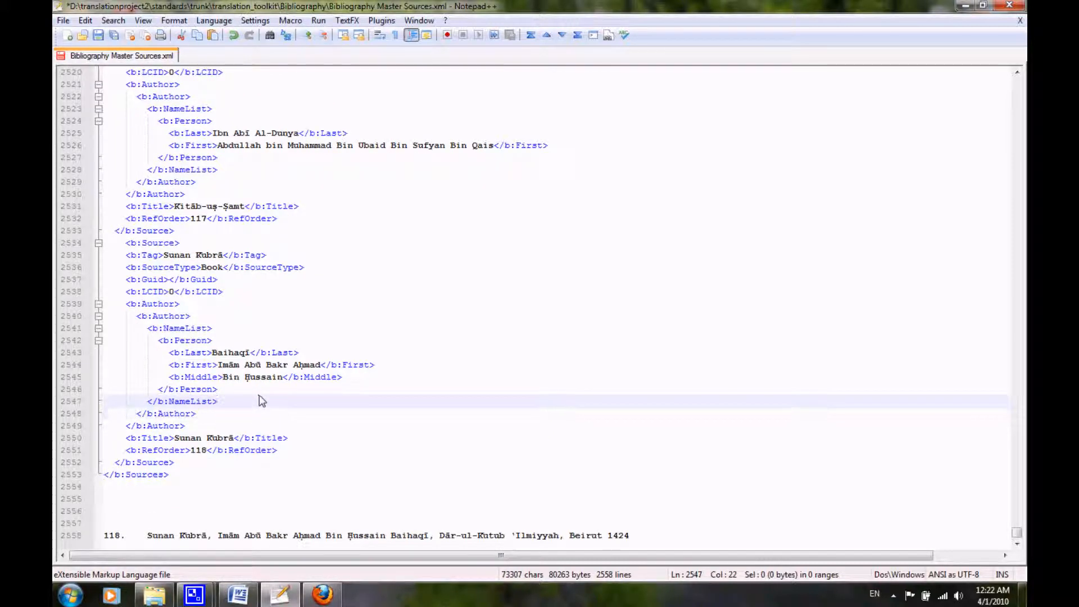
Copy the generated GUID from the GUID generator page in Firefox into the Sunan Kubrā source's empty Guid element.
{"action": "left_click", "coordinate": [168, 279]}
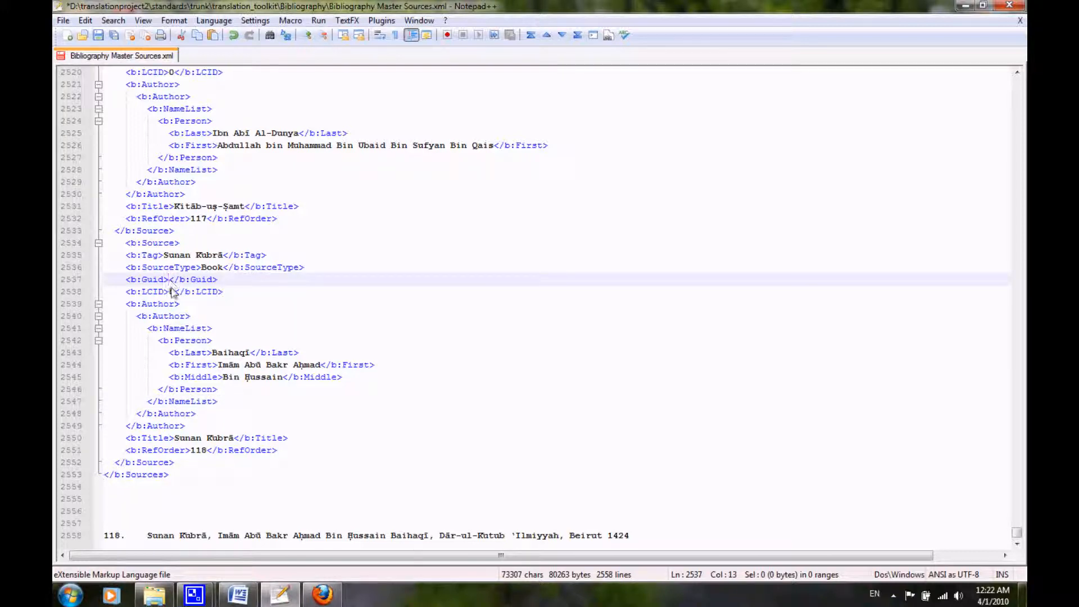
{"action": "left_click", "coordinate": [345, 546]}
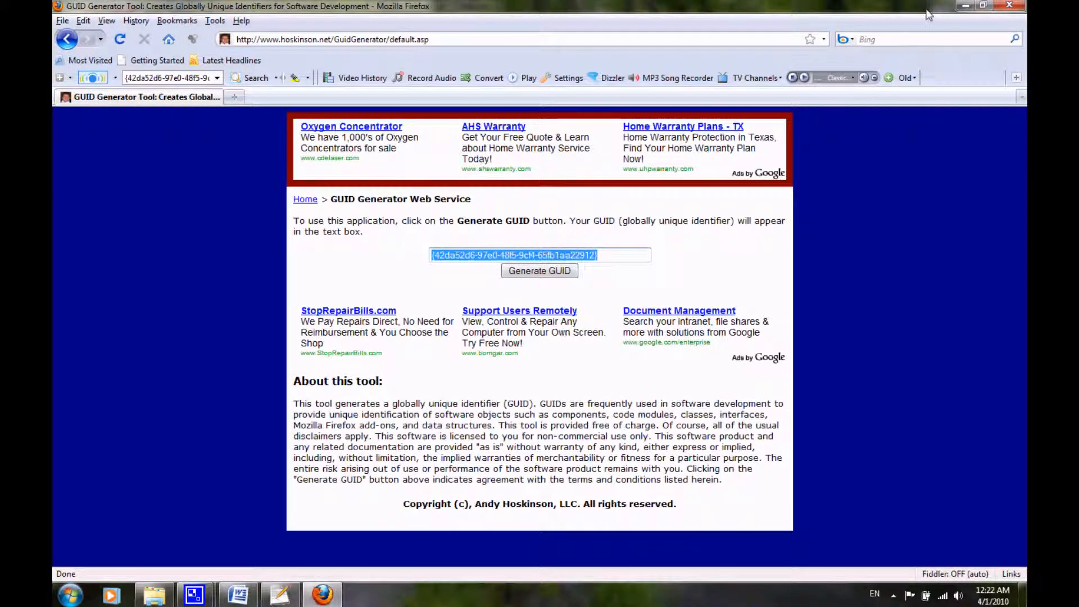
{"action": "left_click", "coordinate": [965, 6]}
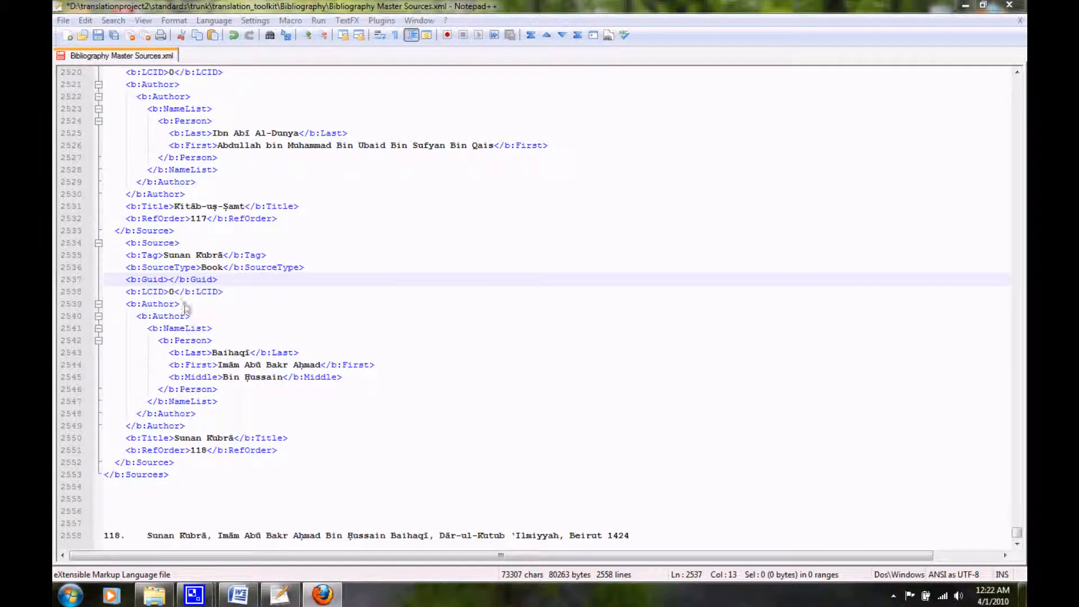
{"action": "scroll", "coordinate": [281, 276], "scroll_direction": "up", "scroll_amount": 4}
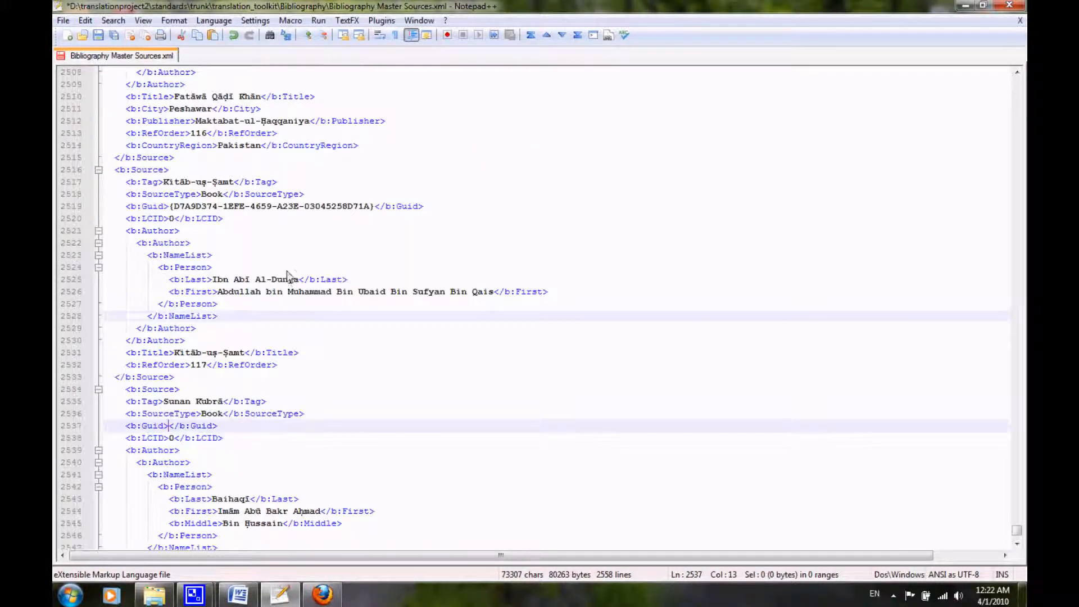
{"action": "scroll", "coordinate": [289, 276], "scroll_direction": "up", "scroll_amount": 4}
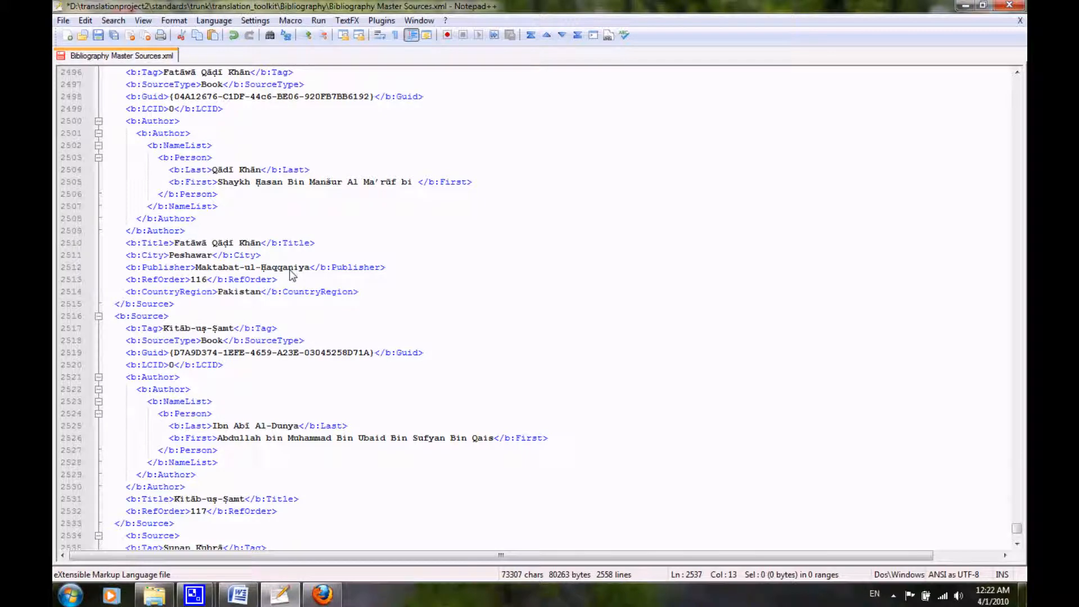
{"action": "scroll", "coordinate": [289, 269], "scroll_direction": "down", "scroll_amount": 3}
{"action": "type", "text": "{42da52d6-97e0-48f5-9cf4-65fb1aa22912}"}
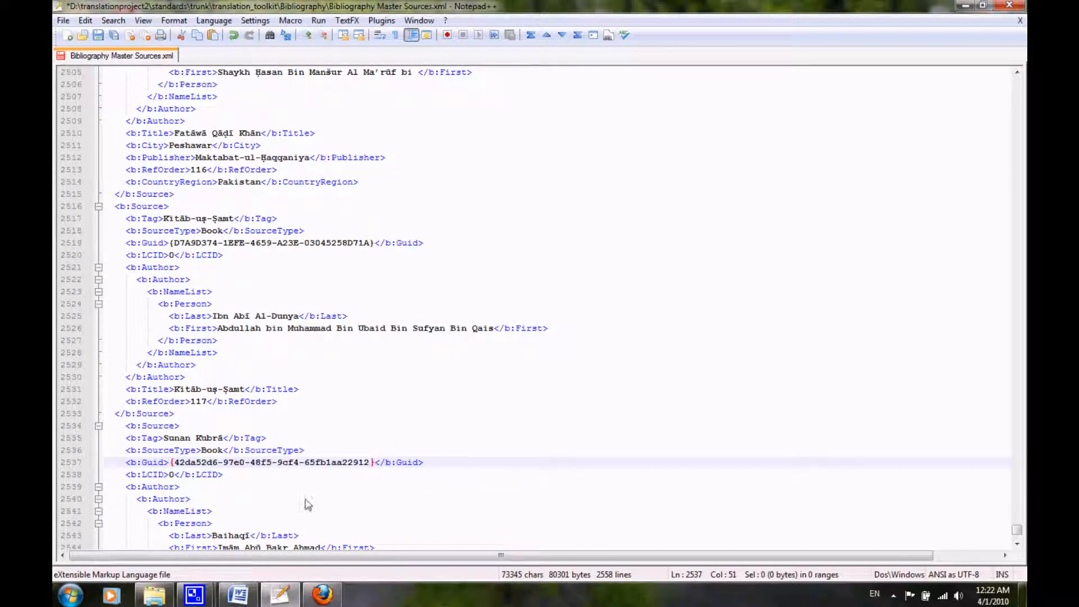
{"action": "left_click", "coordinate": [179, 463]}
Copy the City through CountryRegion lines of the Fatāwā Qāḍī Khān source and paste them below the Sunan Kubrā source's RefOrder line.
{"action": "scroll", "coordinate": [205, 478], "scroll_direction": "down", "scroll_amount": 2}
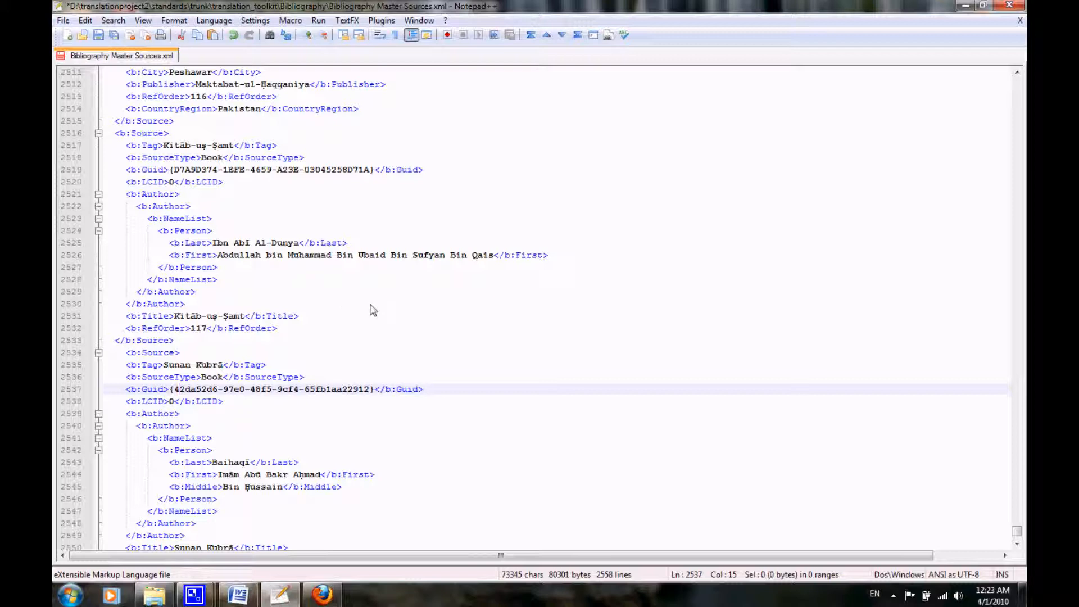
{"action": "scroll", "coordinate": [185, 189], "scroll_direction": "up", "scroll_amount": 3}
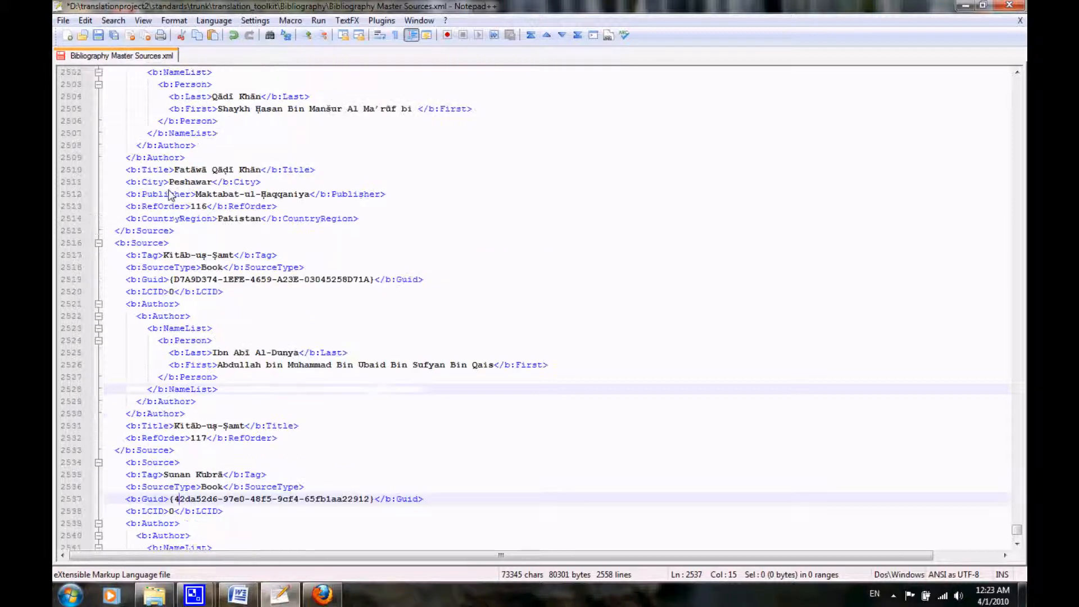
{"action": "left_click_drag", "start_coordinate": [124, 194], "coordinate": [396, 194]}
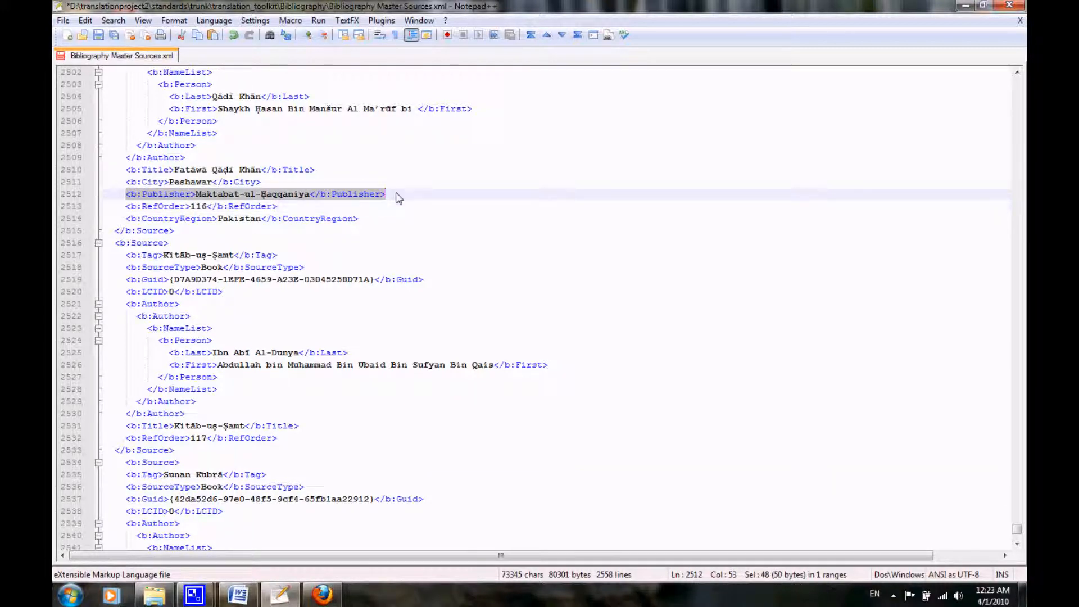
{"action": "left_click_drag", "start_coordinate": [124, 185], "coordinate": [373, 219]}
{"action": "key", "text": "ctrl+c"}
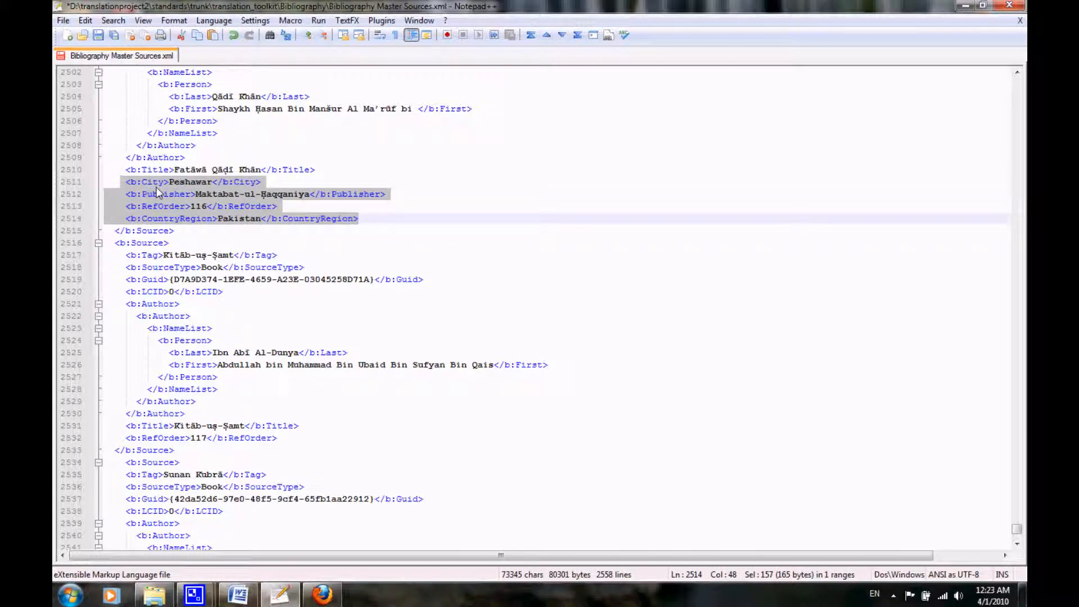
{"action": "scroll", "coordinate": [272, 318], "scroll_direction": "down", "scroll_amount": 6}
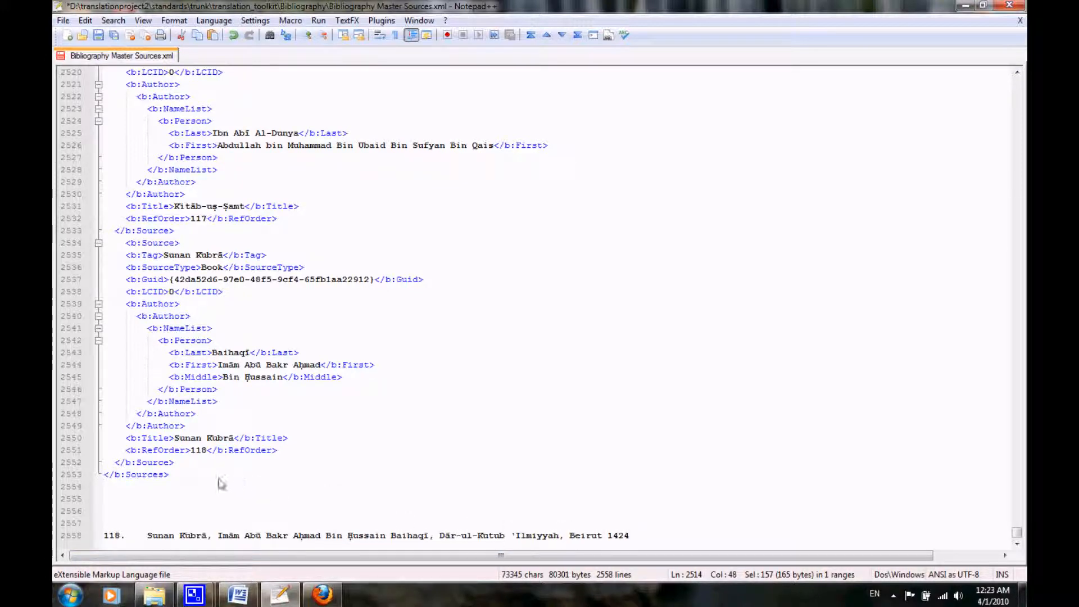
{"action": "left_click", "coordinate": [175, 464]}
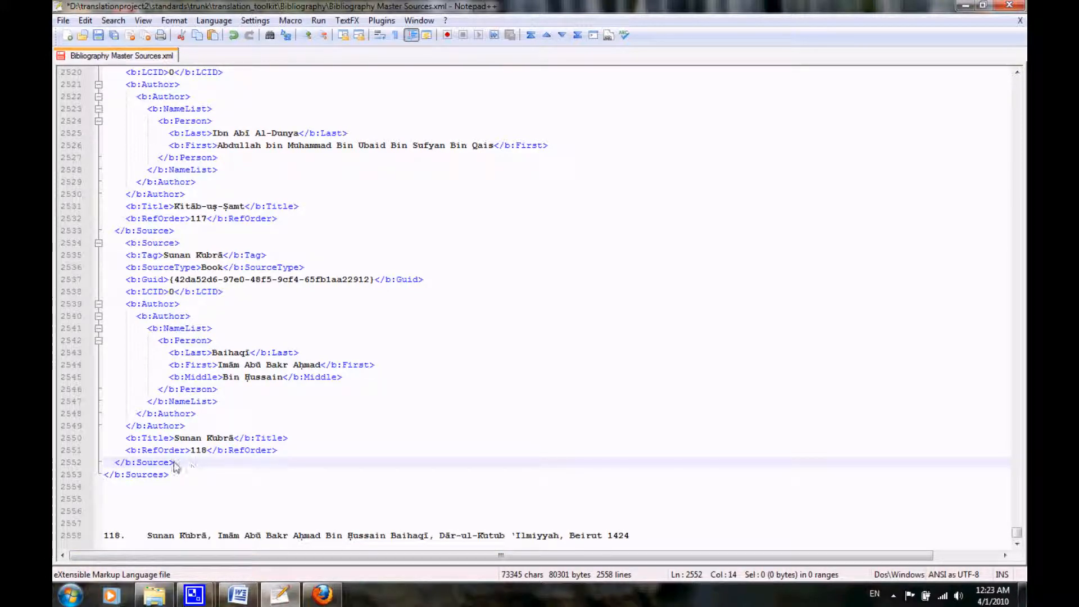
{"action": "left_click", "coordinate": [298, 453]}
{"action": "key", "text": "Return"}
{"action": "key", "text": "ctrl+v"}
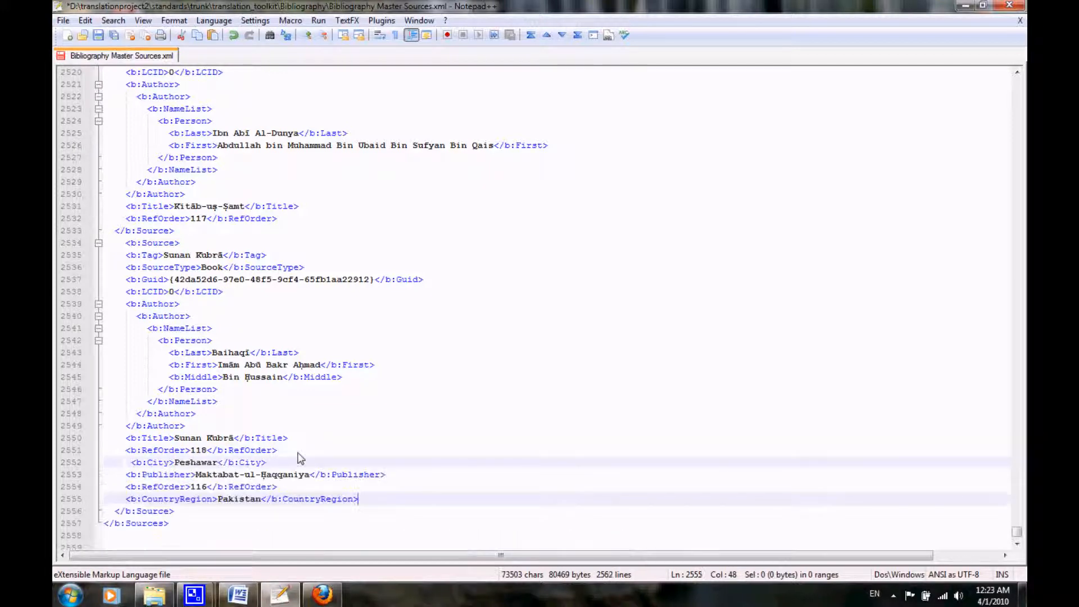
Align the pasted City line with its neighbours and delete the duplicate RefOrder 116 line from the Sunan Kubrā source.
{"action": "left_click", "coordinate": [130, 462]}
{"action": "key", "text": "BackSpace"}
{"action": "key", "text": "Down"}
{"action": "key", "text": "Down"}
{"action": "key", "text": "shift+Down"}
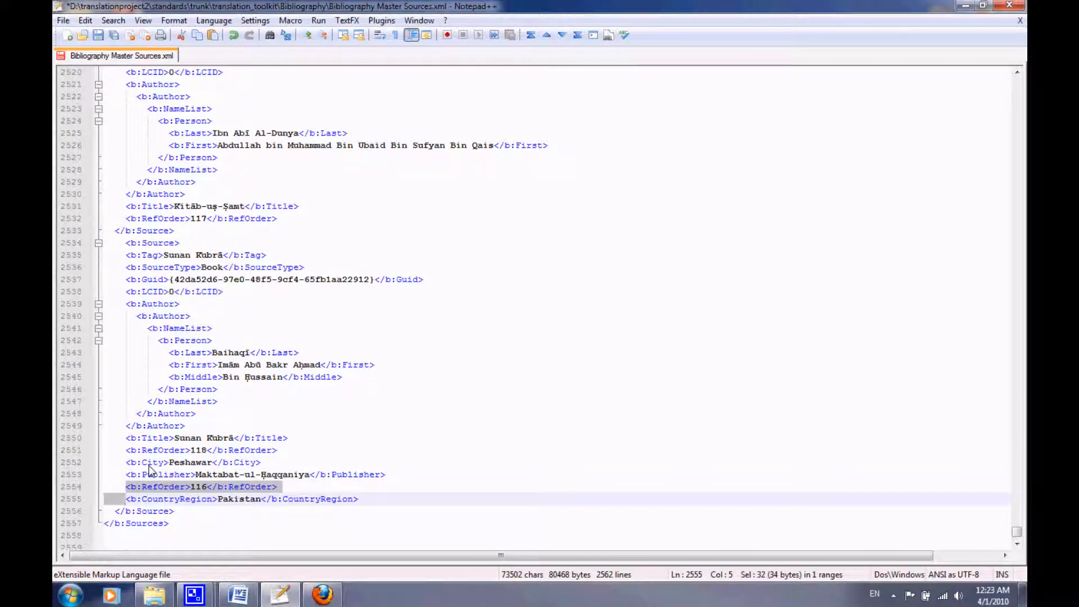
{"action": "key", "text": "Delete"}
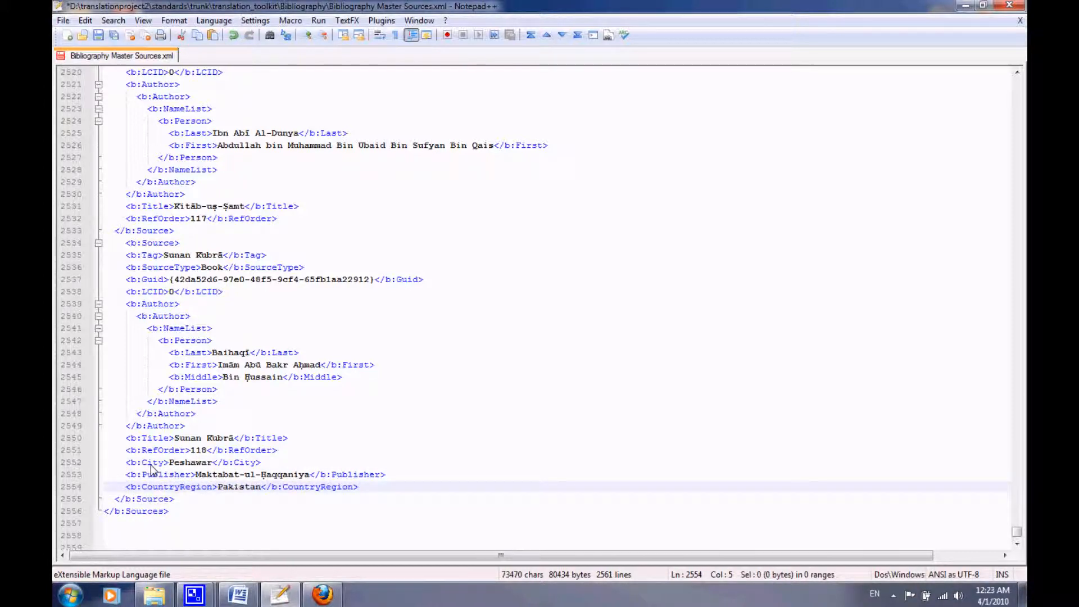
Set the Sunan Kubrā source's City to Beirut and its CountryRegion to Lebanon.
{"action": "double_click", "coordinate": [188, 463]}
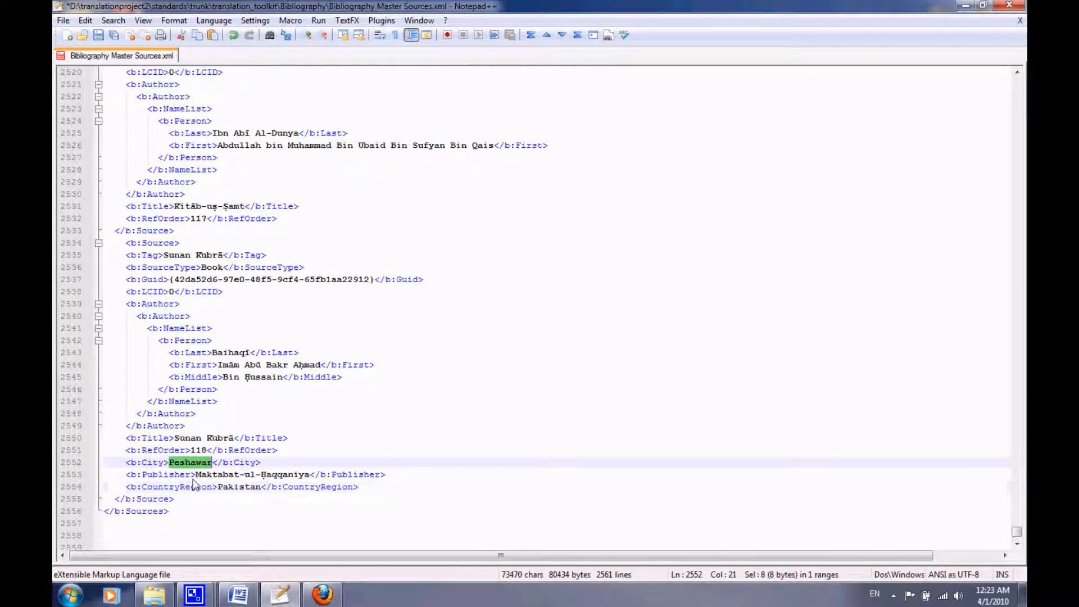
{"action": "type", "text": "Beir"}
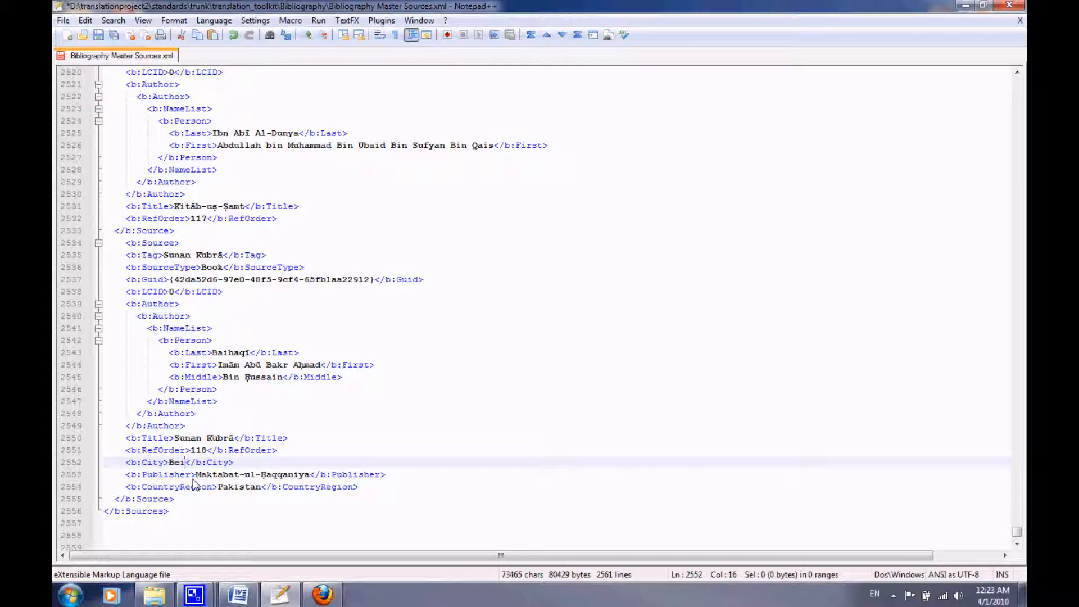
{"action": "type", "text": "ut"}
{"action": "double_click", "coordinate": [232, 488]}
{"action": "type", "text": "Lebanon"}
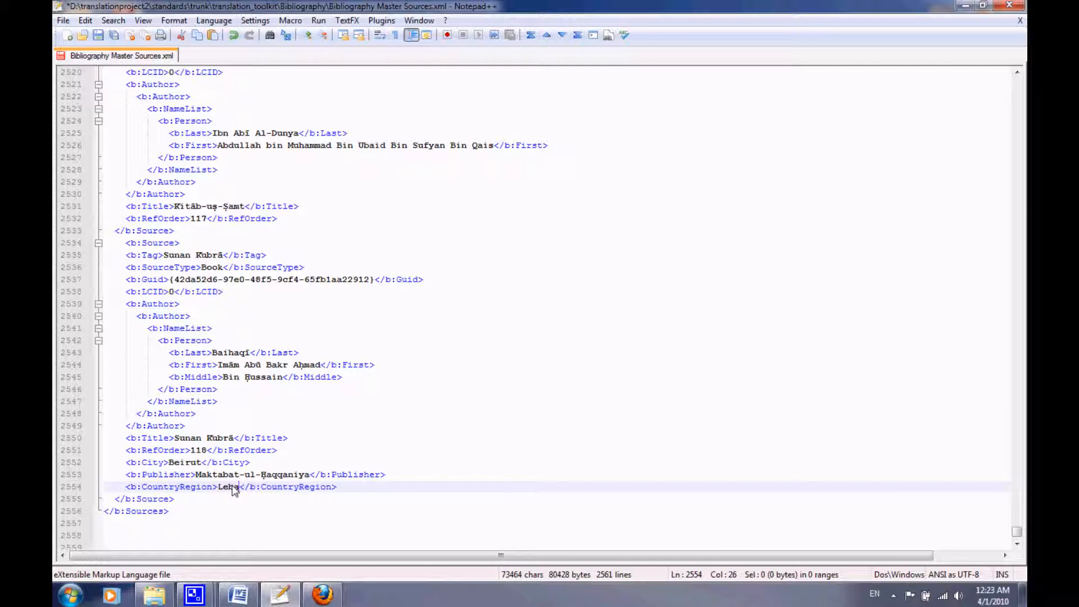
Replace the Sunan Kubrā source's Publisher with Dār-ul-Kutub 'Ilmiyyah, copied from the entry 118 text below the XML.
{"action": "scroll", "coordinate": [236, 491], "scroll_direction": "down", "scroll_amount": 1}
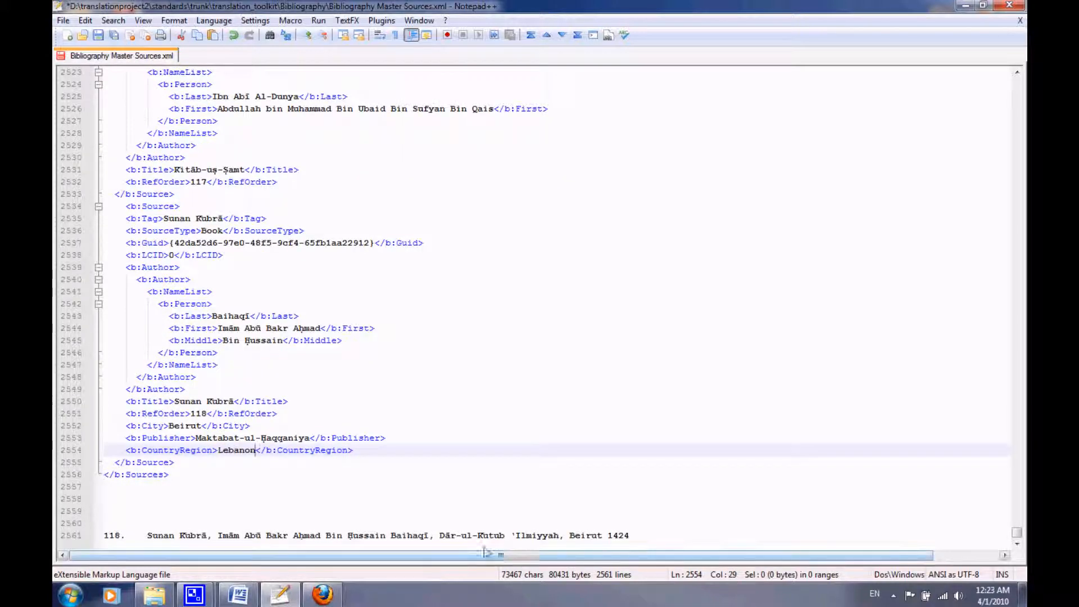
{"action": "left_click_drag", "start_coordinate": [440, 539], "coordinate": [563, 538]}
{"action": "key", "text": "ctrl+c"}
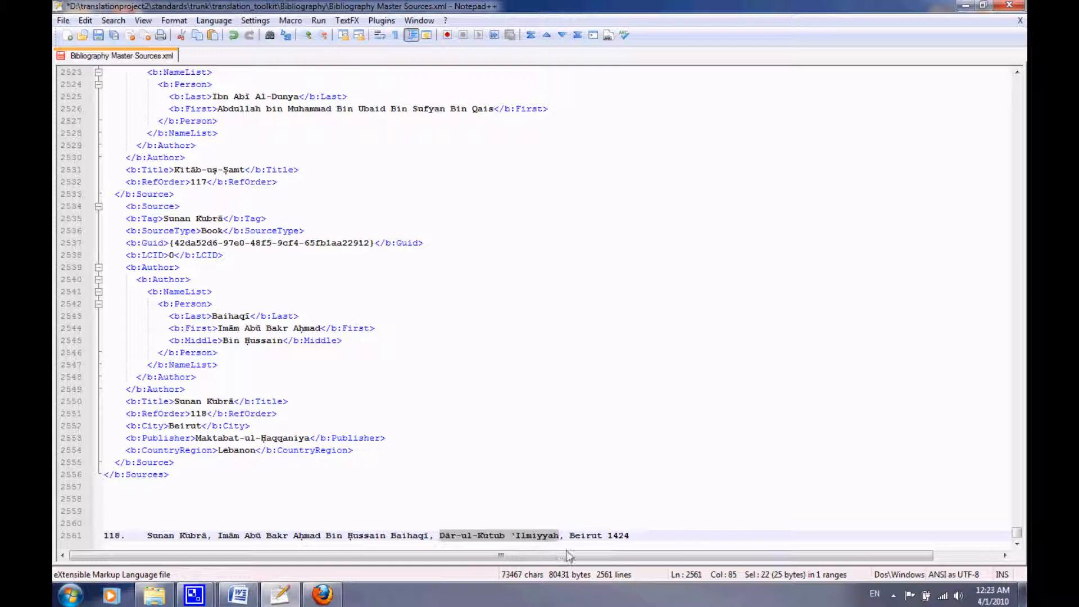
{"action": "left_click_drag", "start_coordinate": [195, 438], "coordinate": [309, 439]}
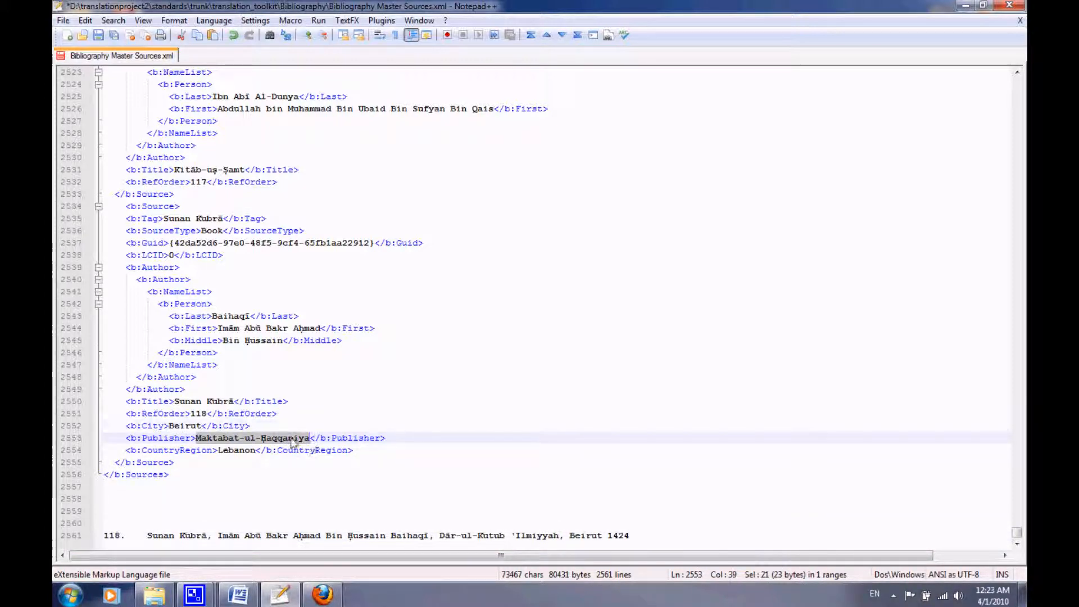
{"action": "key", "text": "ctrl+v"}
Delete the entry 118 reference text and blank lines below the closing Sources tag and save the file.
{"action": "left_click_drag", "start_coordinate": [631, 536], "coordinate": [109, 492]}
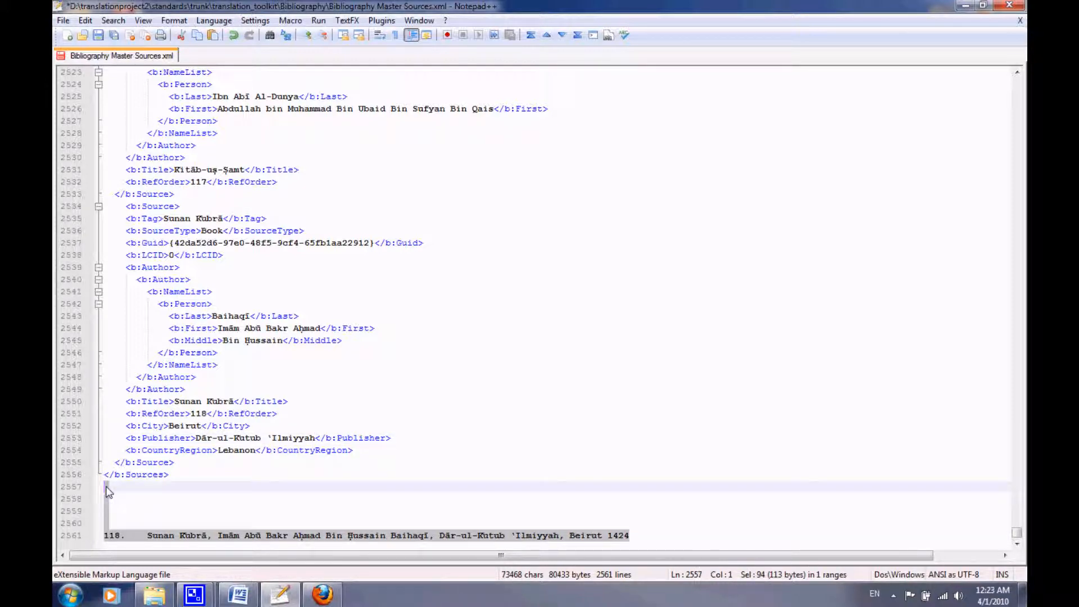
{"action": "key", "text": "Delete"}
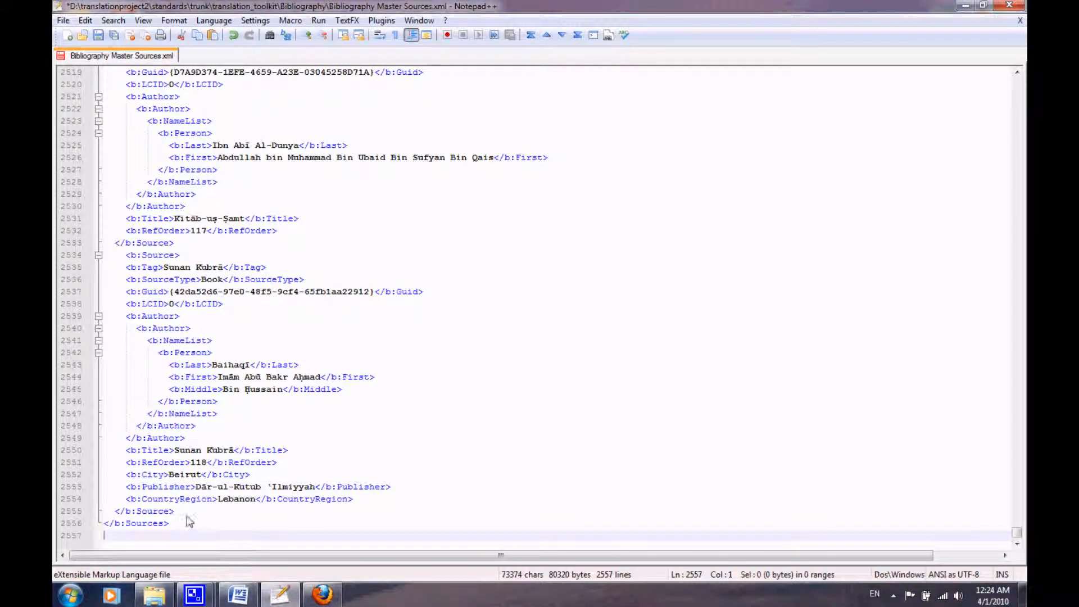
{"action": "key", "text": "ctrl+s"}
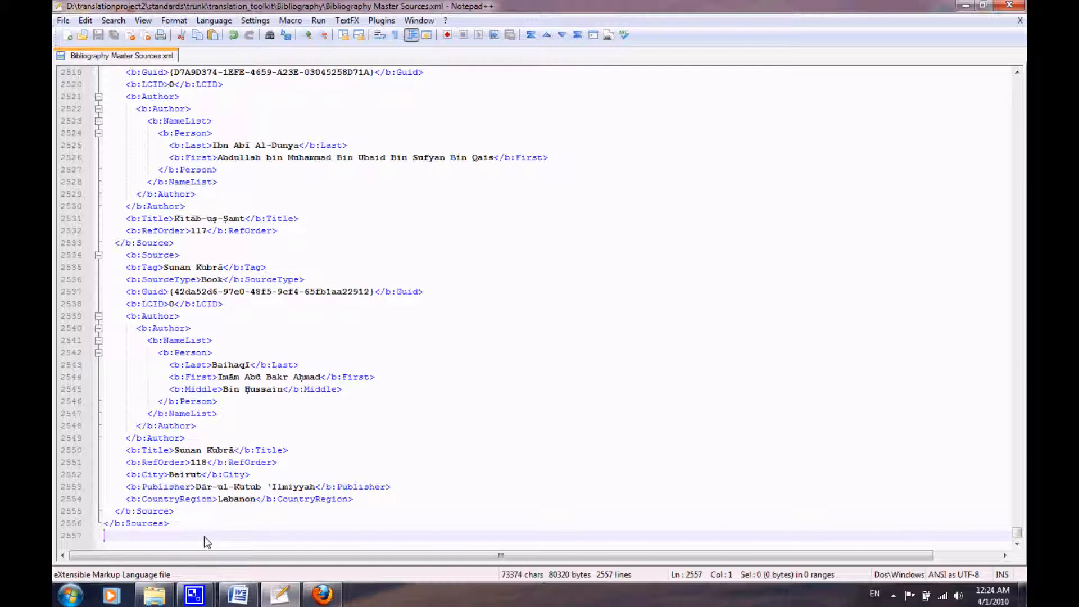
Remove one space of indentation before the Sunan Kubrā source's opening tag and save the file again.
{"action": "left_click", "coordinate": [183, 512]}
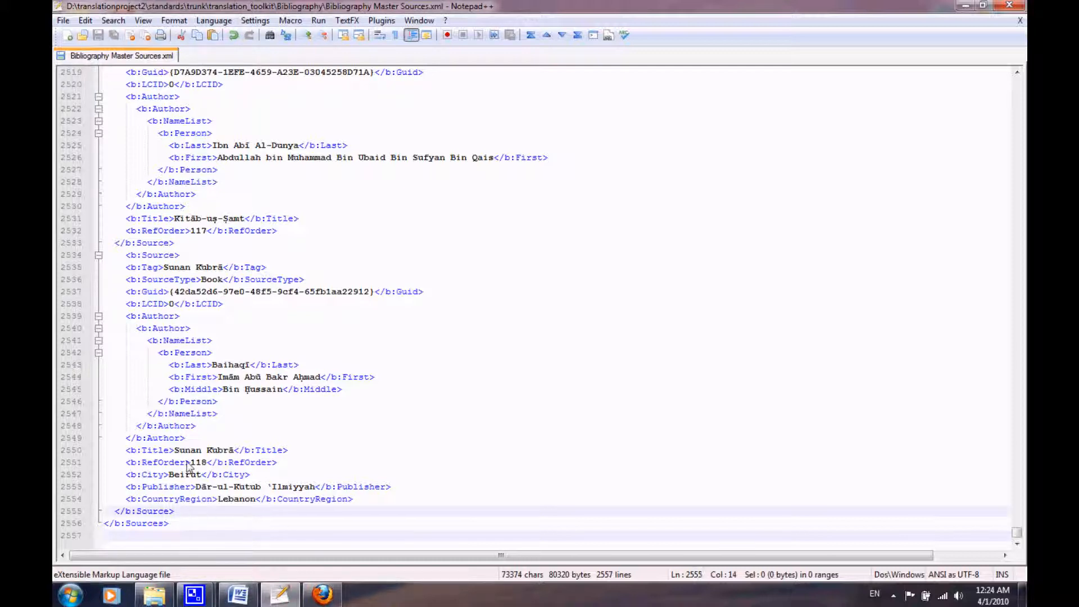
{"action": "left_click", "coordinate": [125, 257]}
{"action": "key", "text": "BackSpace"}
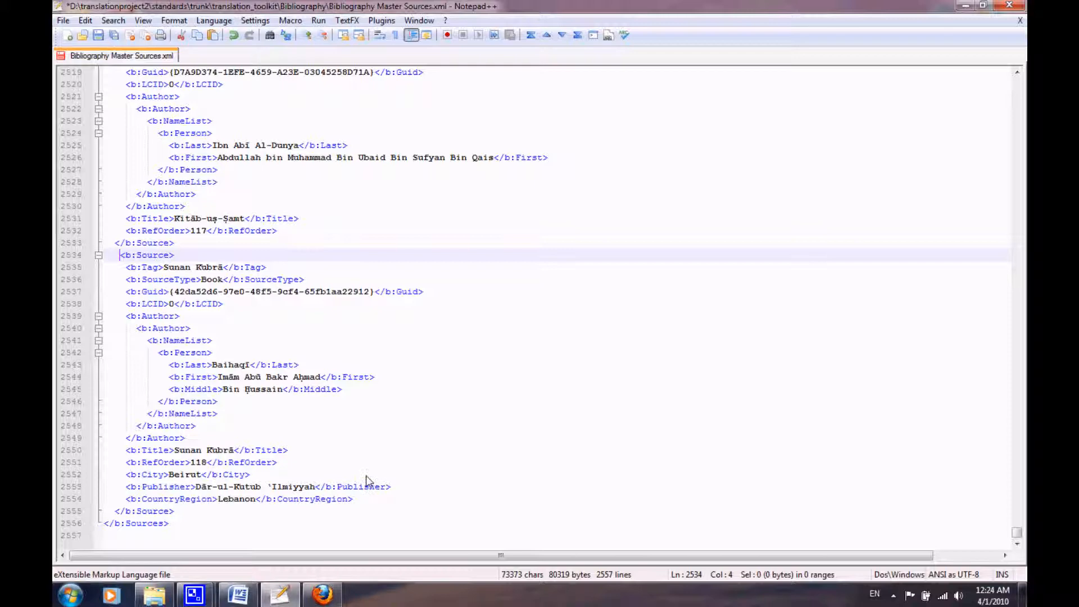
{"action": "key", "text": "ctrl+s"}
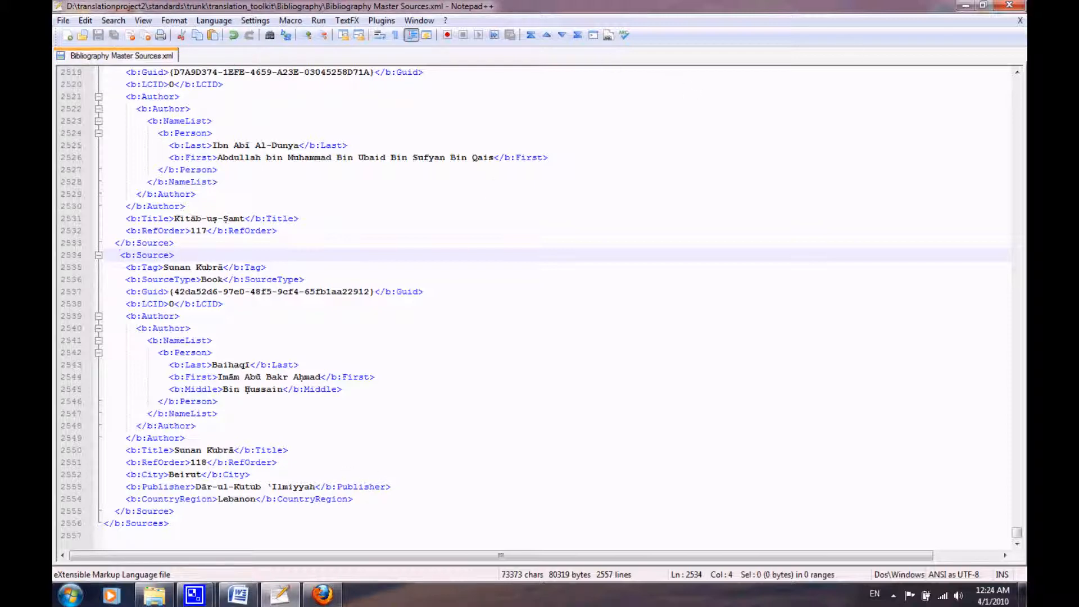
Close Notepad++, switch to the Bibliography document in Word and colour entry 118 red like the entries above it.
{"action": "left_click", "coordinate": [1010, 6]}
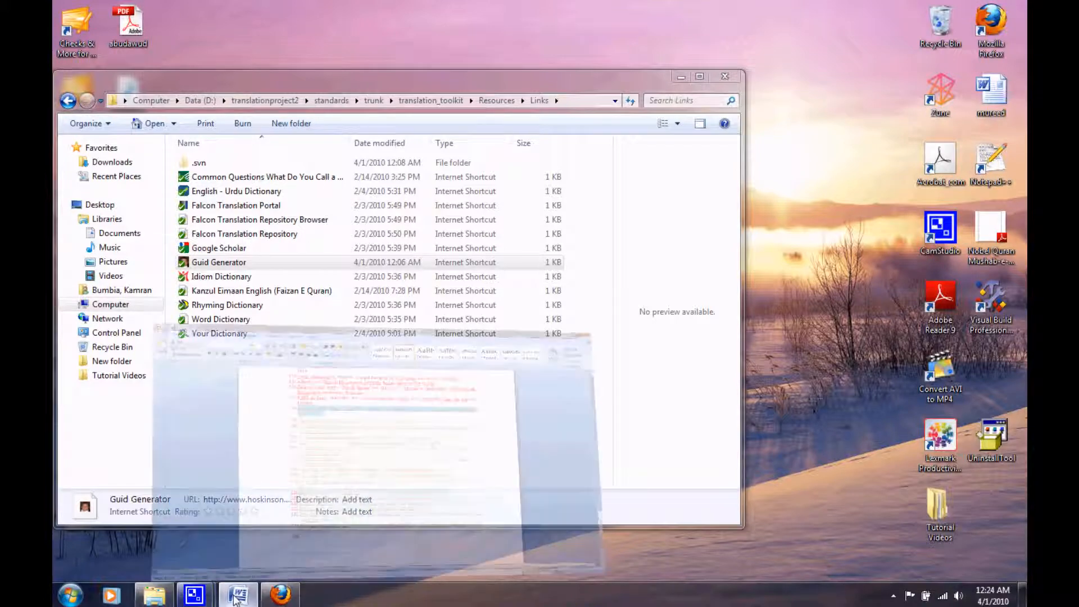
{"action": "left_click", "coordinate": [238, 594]}
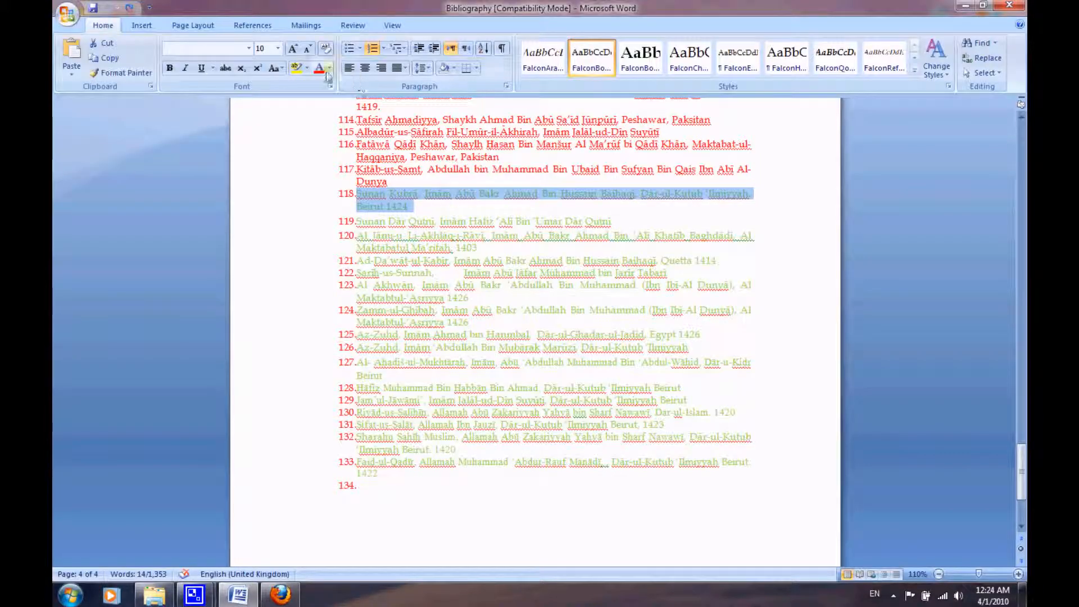
{"action": "left_click", "coordinate": [427, 197]}
{"action": "left_click_drag", "start_coordinate": [413, 207], "coordinate": [349, 187]}
{"action": "left_click", "coordinate": [420, 214]}
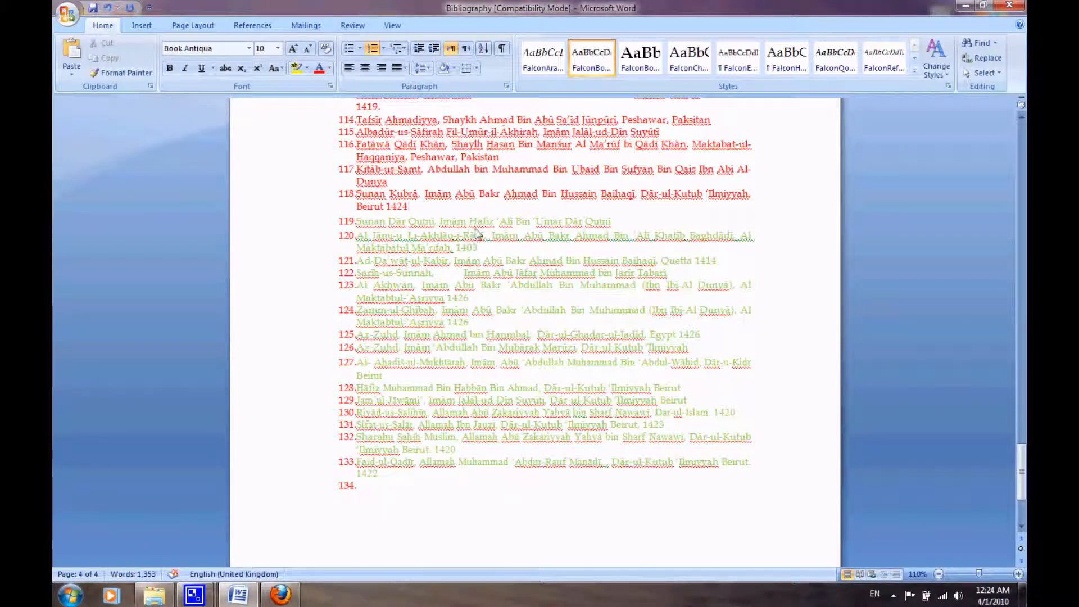
Open Word's Source Manager and start browsing for a source list to load.
{"action": "left_click", "coordinate": [306, 25]}
{"action": "left_click", "coordinate": [265, 30]}
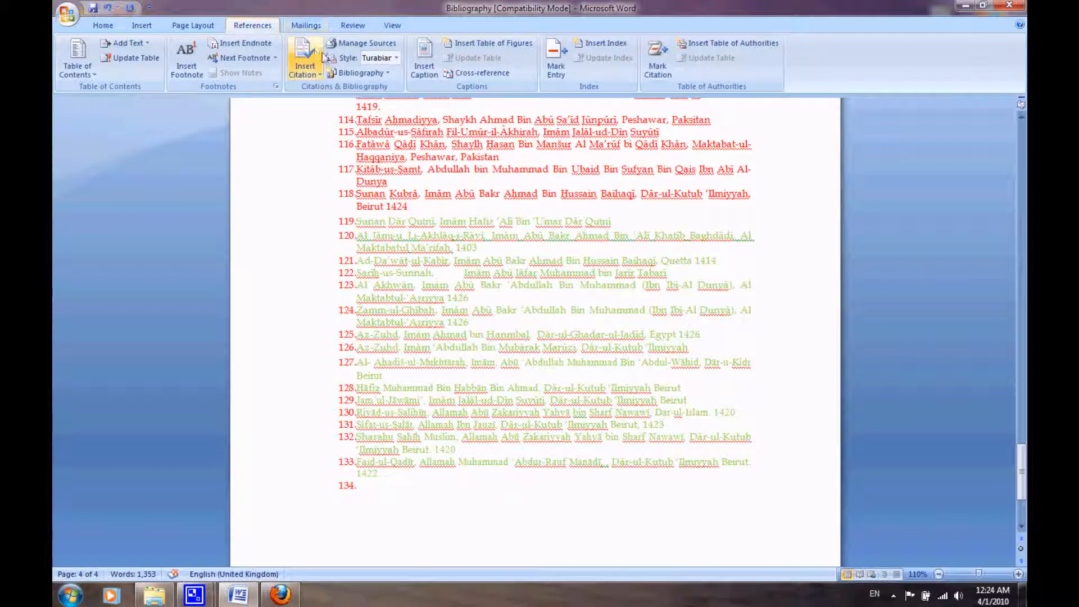
{"action": "left_click", "coordinate": [349, 45]}
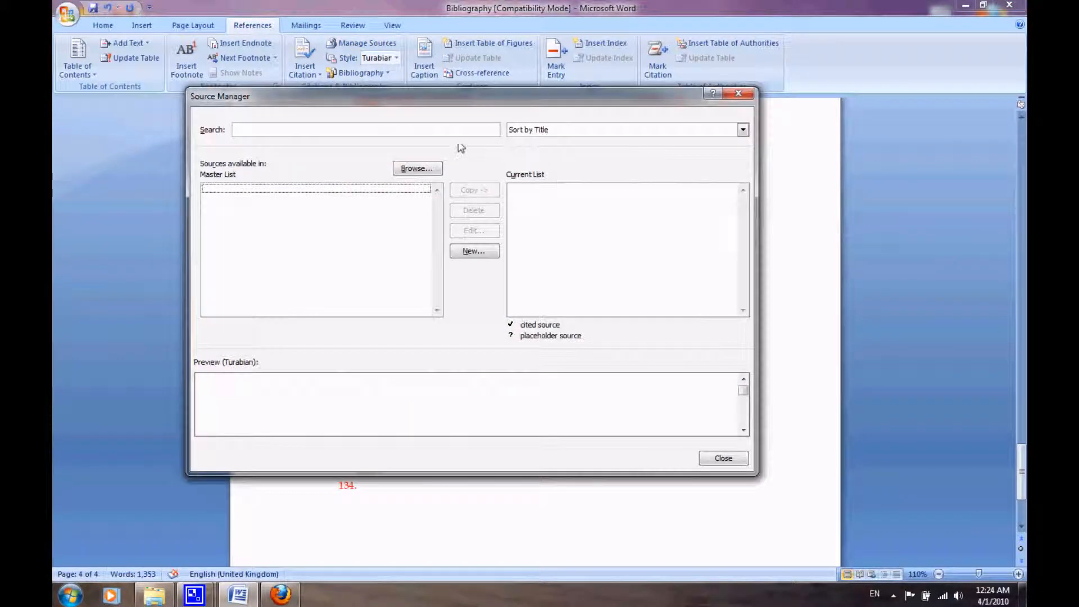
{"action": "left_click", "coordinate": [432, 170]}
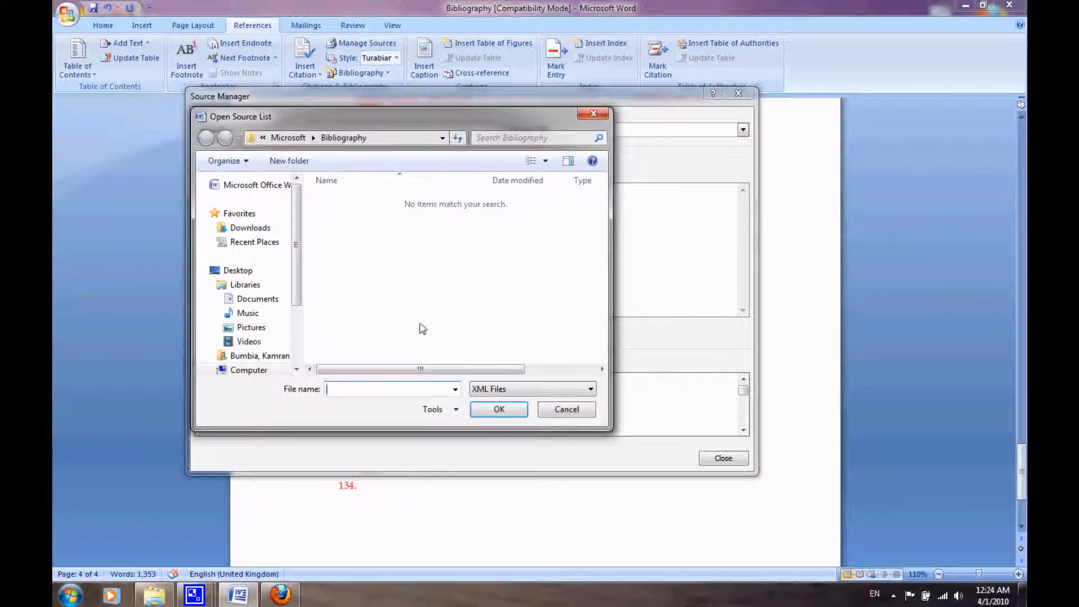
Switch to the Explorer window and open the Bibliography folder inside translation_toolkit.
{"action": "left_click", "coordinate": [153, 594]}
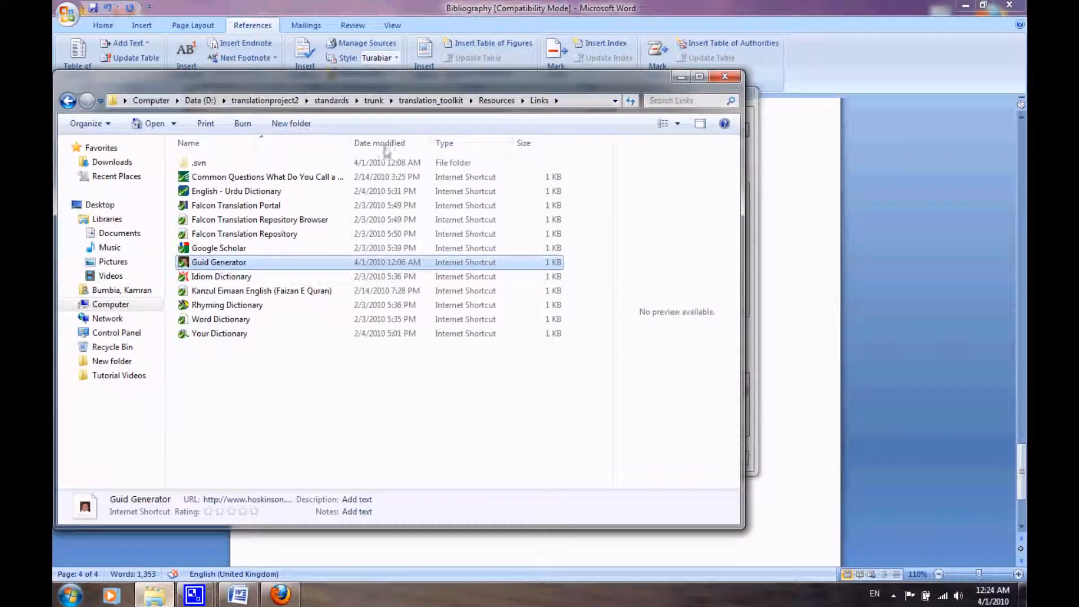
{"action": "left_click", "coordinate": [444, 101]}
{"action": "double_click", "coordinate": [223, 195]}
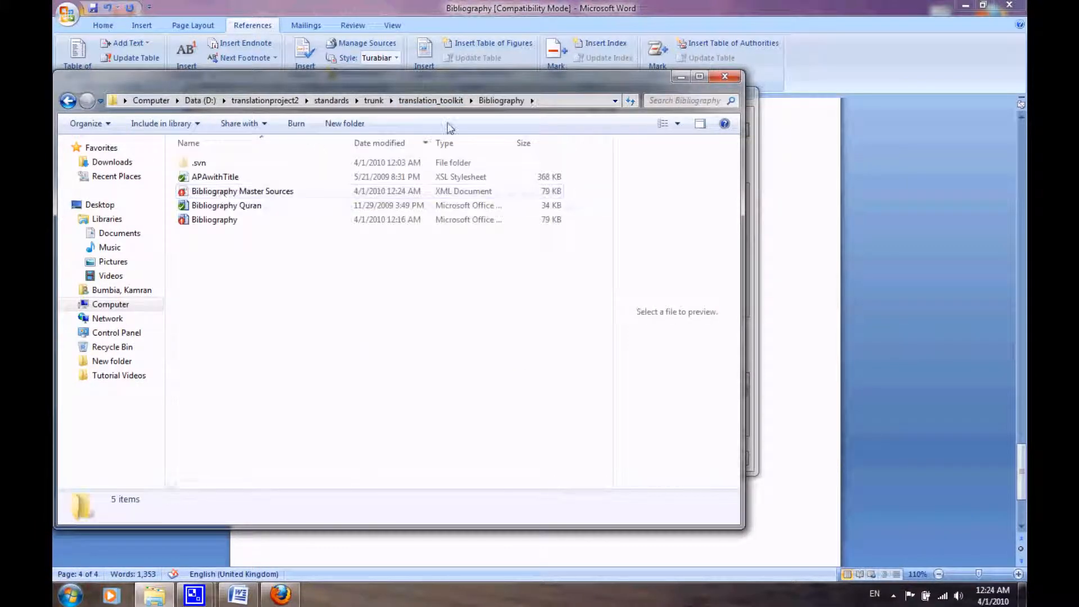
Copy the Bibliography folder's path from Explorer and use it in Word's Open Source List dialog to load Bibliography Master Sources.
{"action": "left_click", "coordinate": [554, 97]}
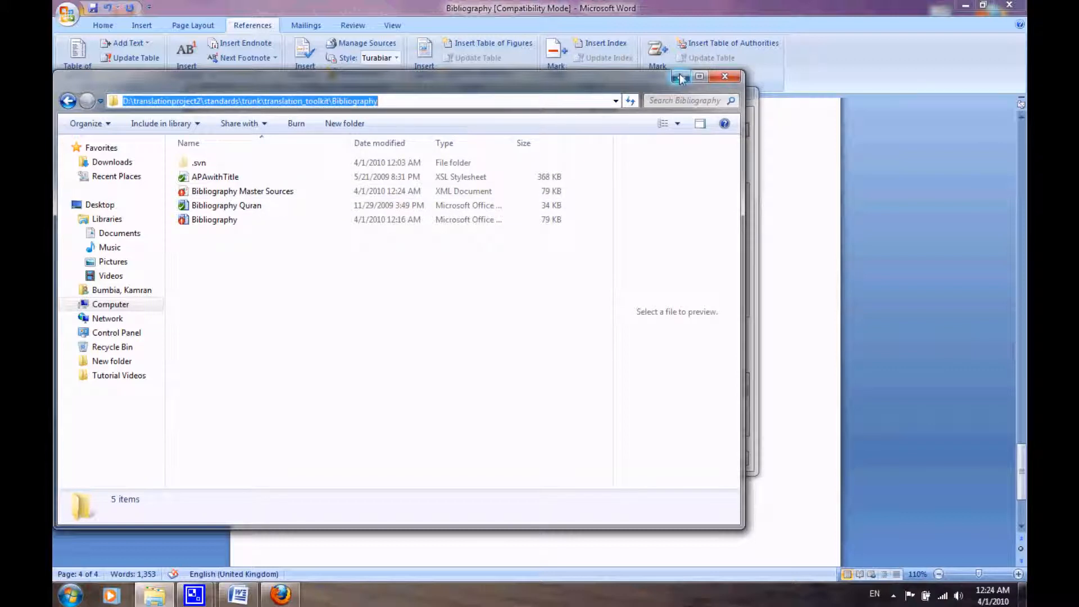
{"action": "key", "text": "alt+Tab"}
{"action": "key", "text": "ctrl+v"}
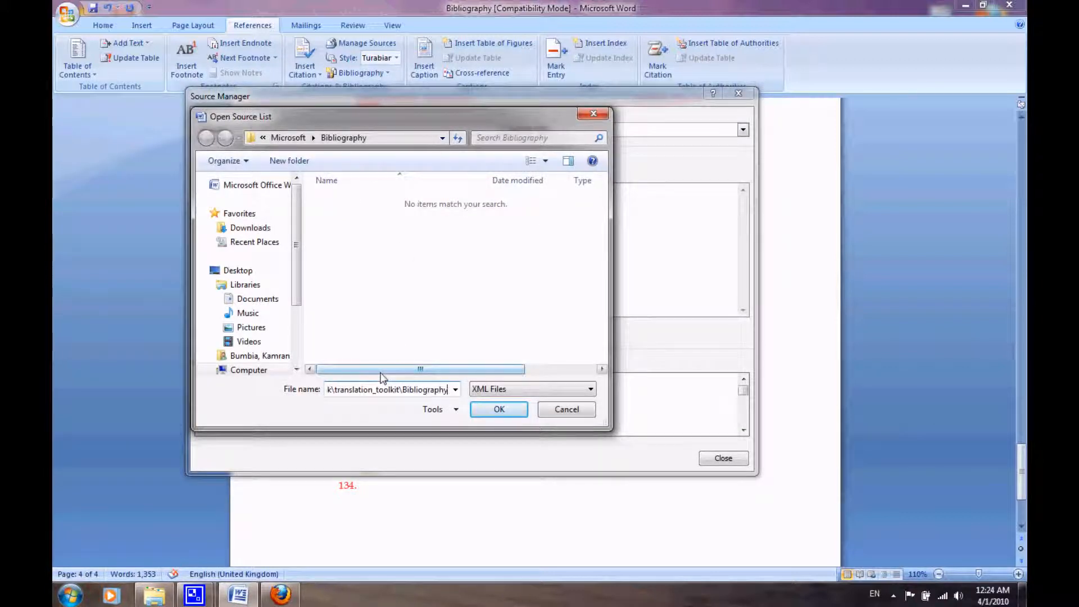
{"action": "key", "text": "Return"}
{"action": "left_click", "coordinate": [419, 220]}
{"action": "double_click", "coordinate": [419, 219]}
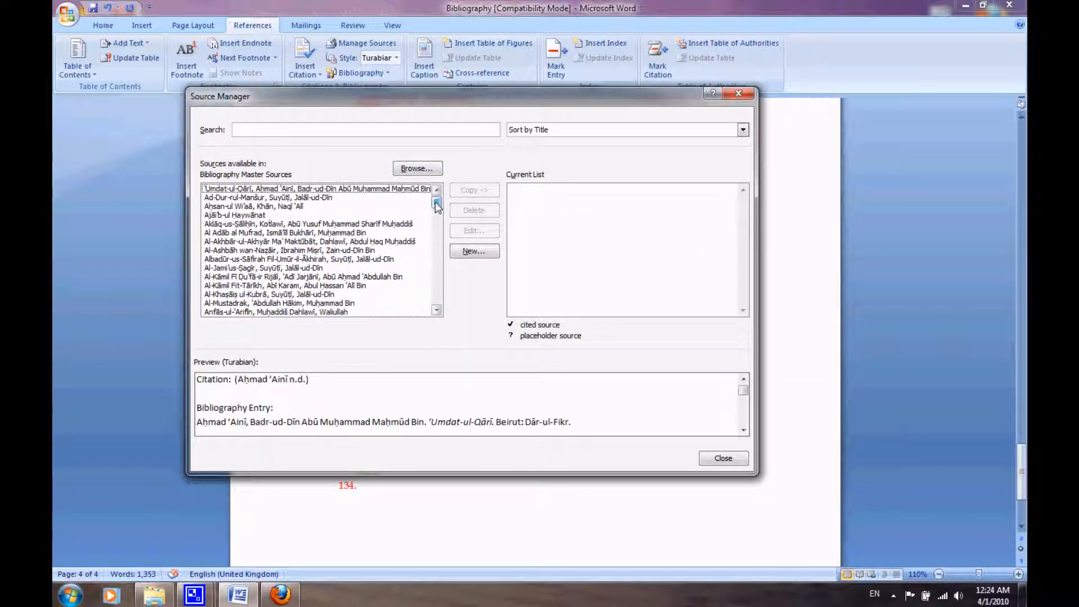
Find the Sunan Kubrā source in the loaded master list, check its citation preview and close Source Manager.
{"action": "left_click_drag", "start_coordinate": [437, 202], "coordinate": [440, 281]}
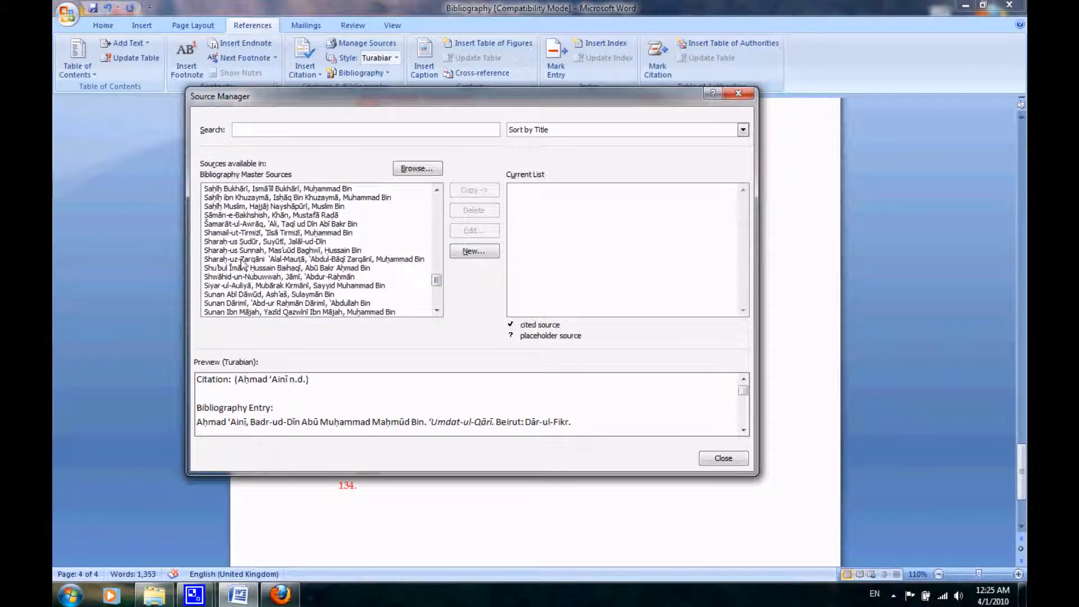
{"action": "scroll", "coordinate": [245, 286], "scroll_direction": "down", "scroll_amount": 2}
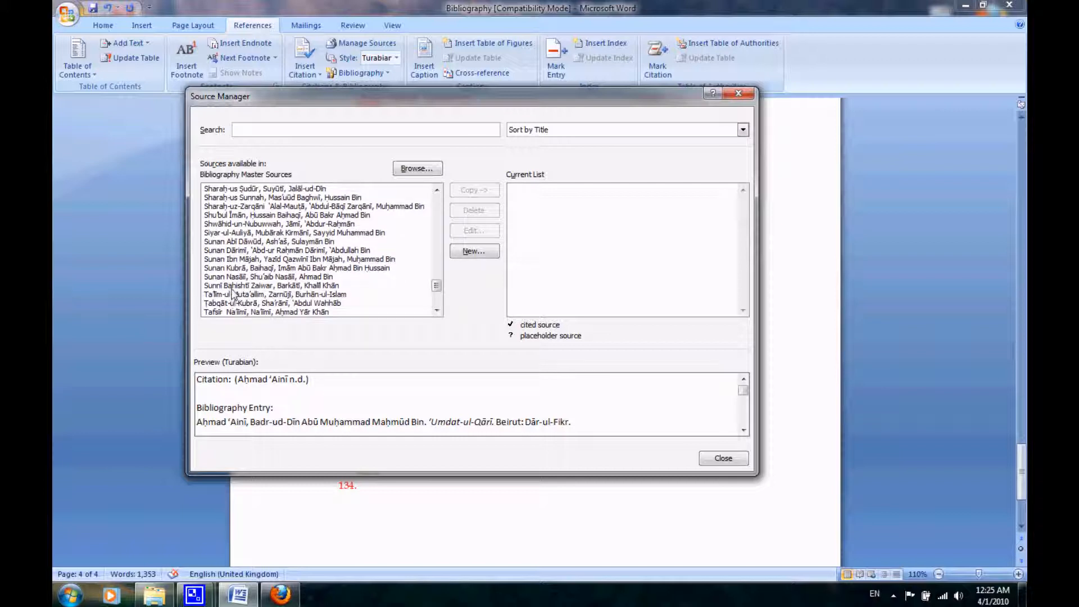
{"action": "left_click", "coordinate": [242, 268]}
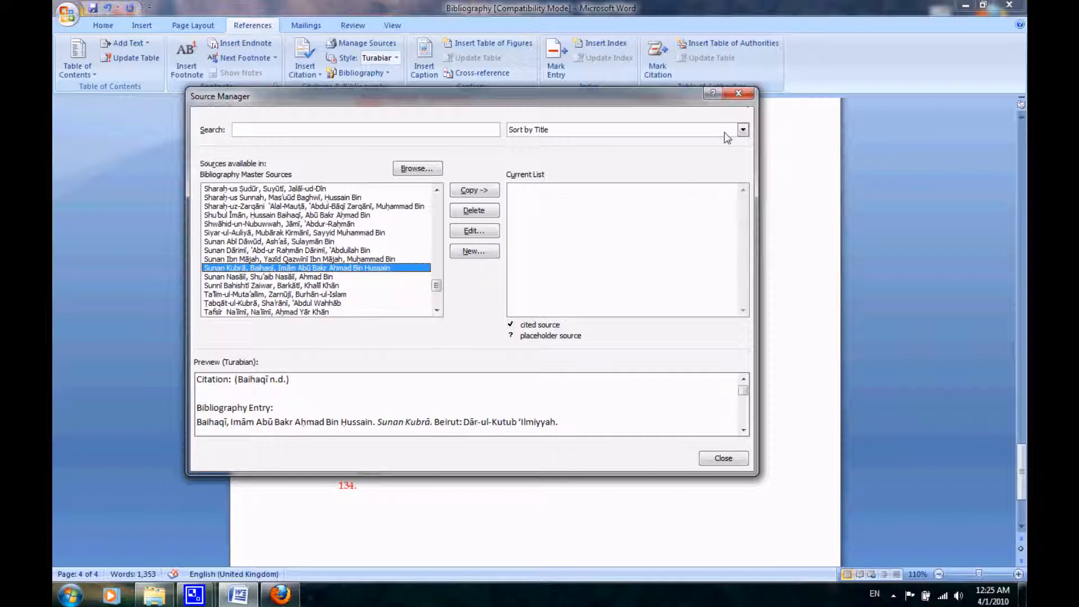
{"action": "left_click", "coordinate": [739, 94]}
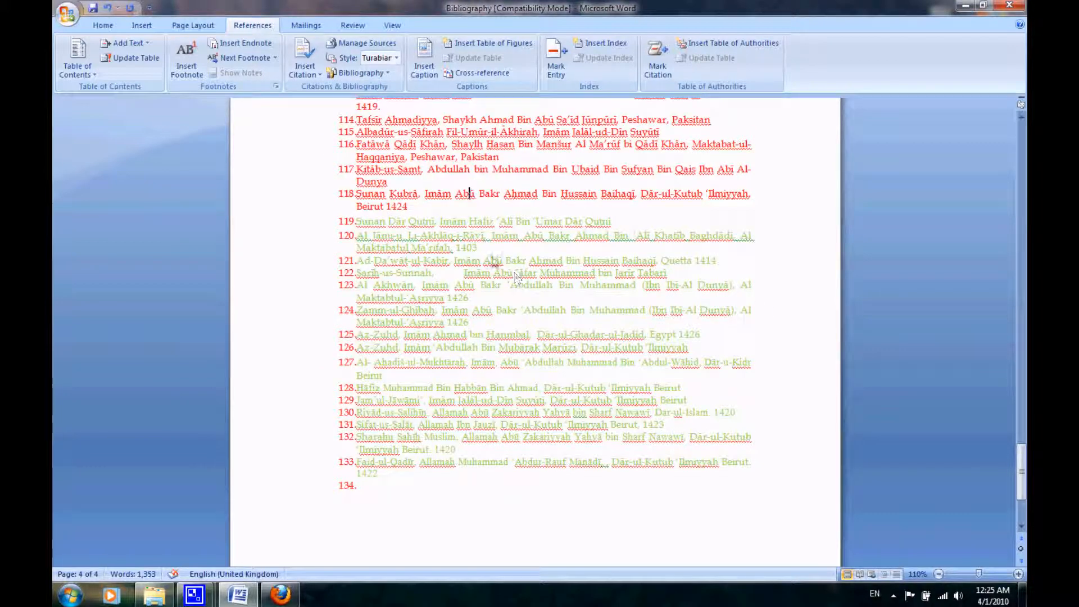
{"action": "left_click_drag", "start_coordinate": [409, 207], "coordinate": [344, 464]}
{"action": "scroll", "coordinate": [342, 467], "scroll_direction": "down", "scroll_amount": 1}
{"action": "scroll", "coordinate": [344, 464], "scroll_direction": "down", "scroll_amount": 2}
{"action": "left_click", "coordinate": [362, 456]}
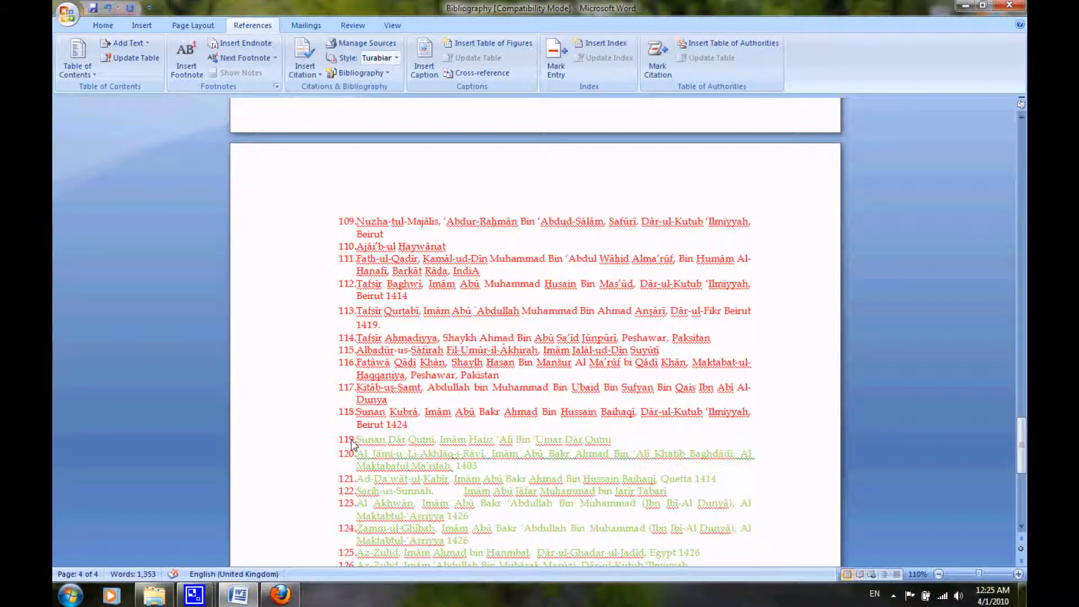
{"action": "left_click", "coordinate": [354, 444]}
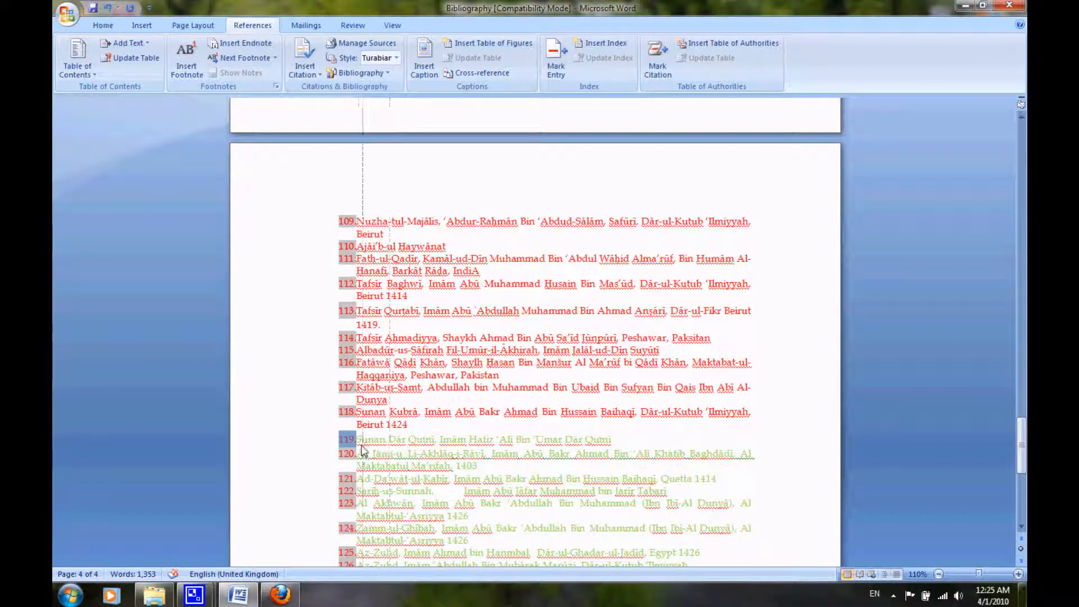
{"action": "left_click_drag", "start_coordinate": [357, 450], "coordinate": [369, 443]}
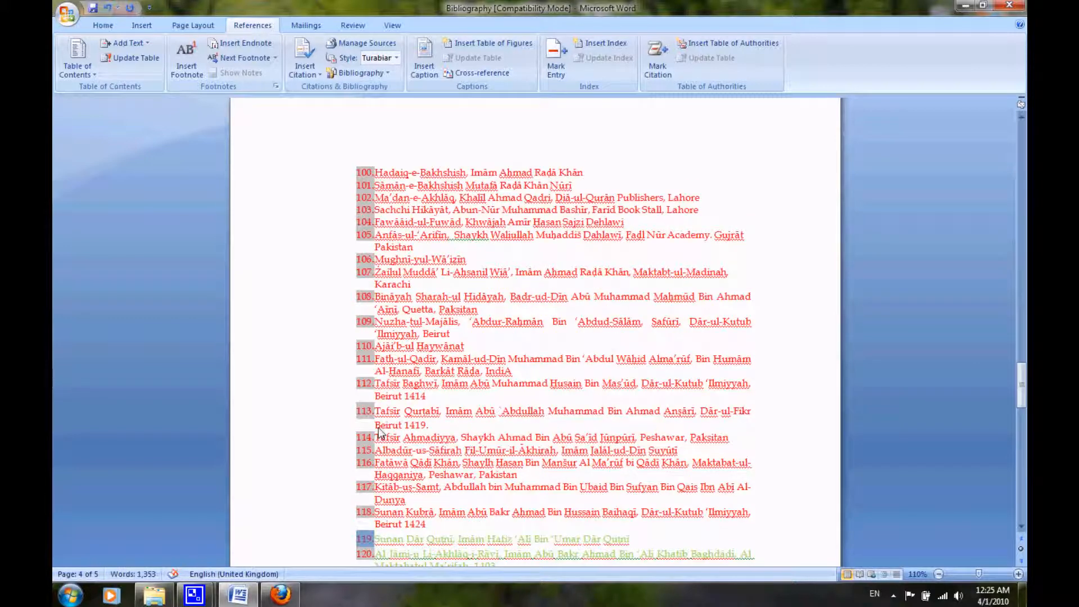
{"action": "key", "text": "ctrl+z"}
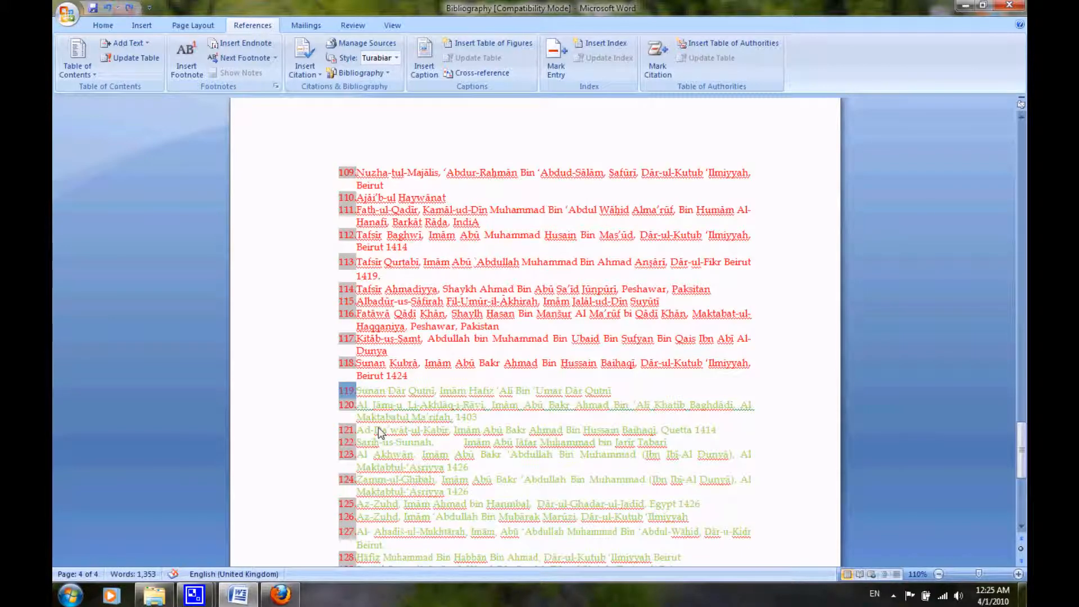